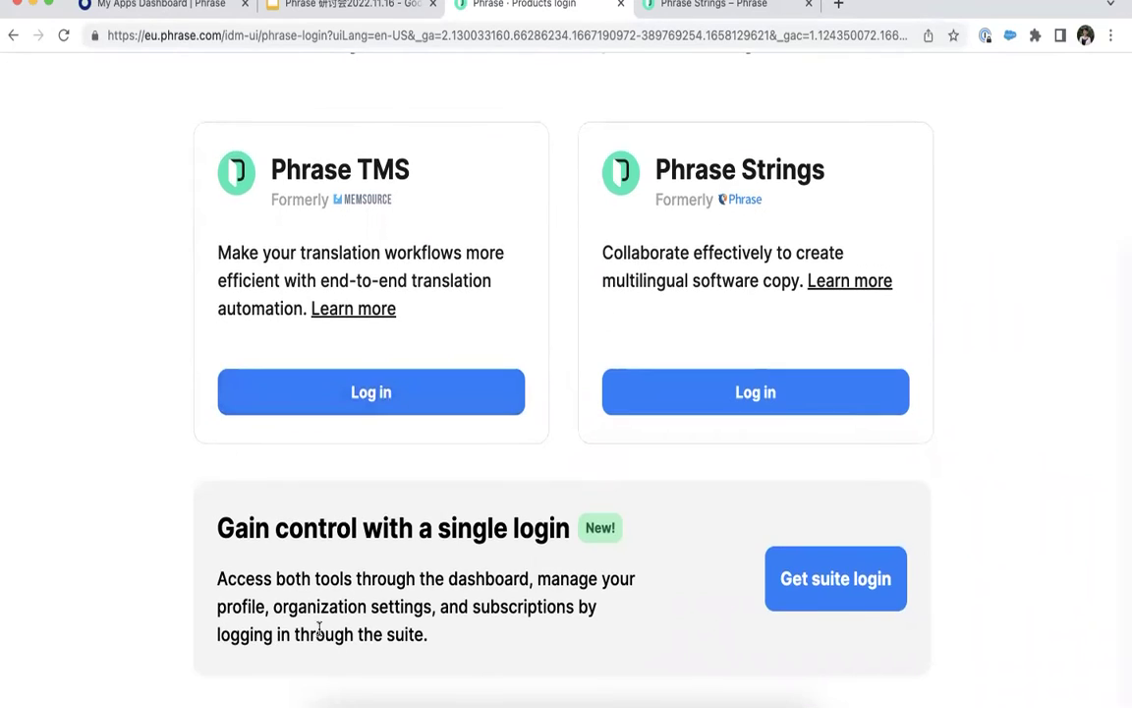
- Sign in through the single suite login with the account username and password
left_click(836, 578)
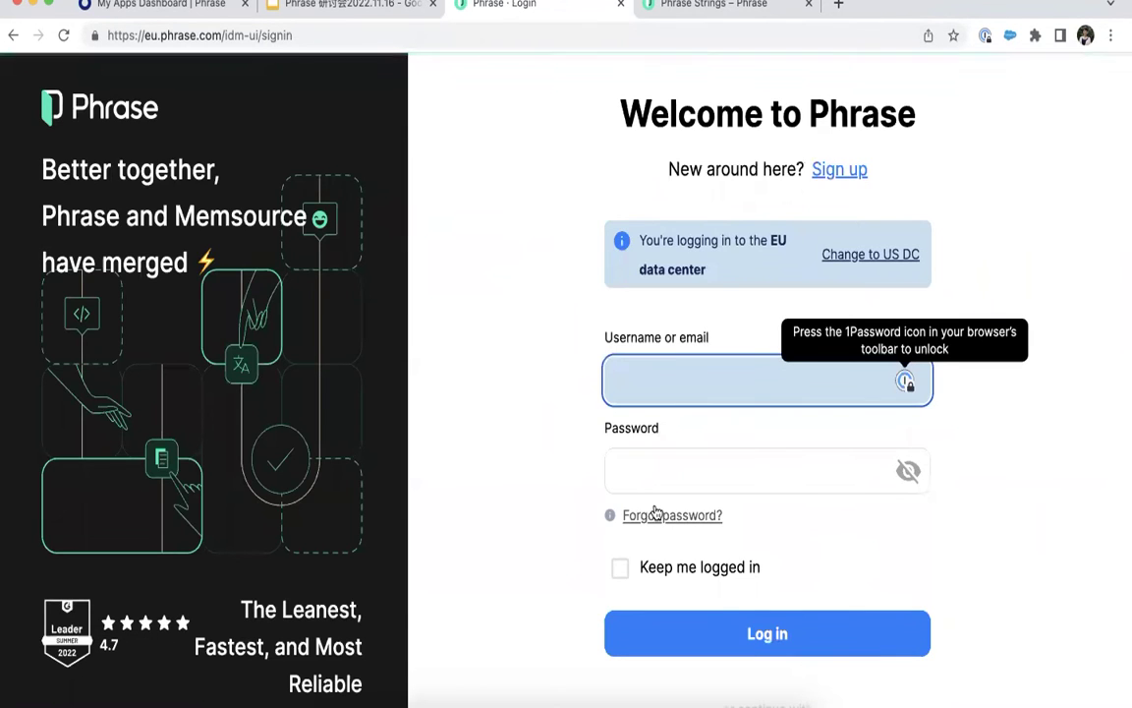
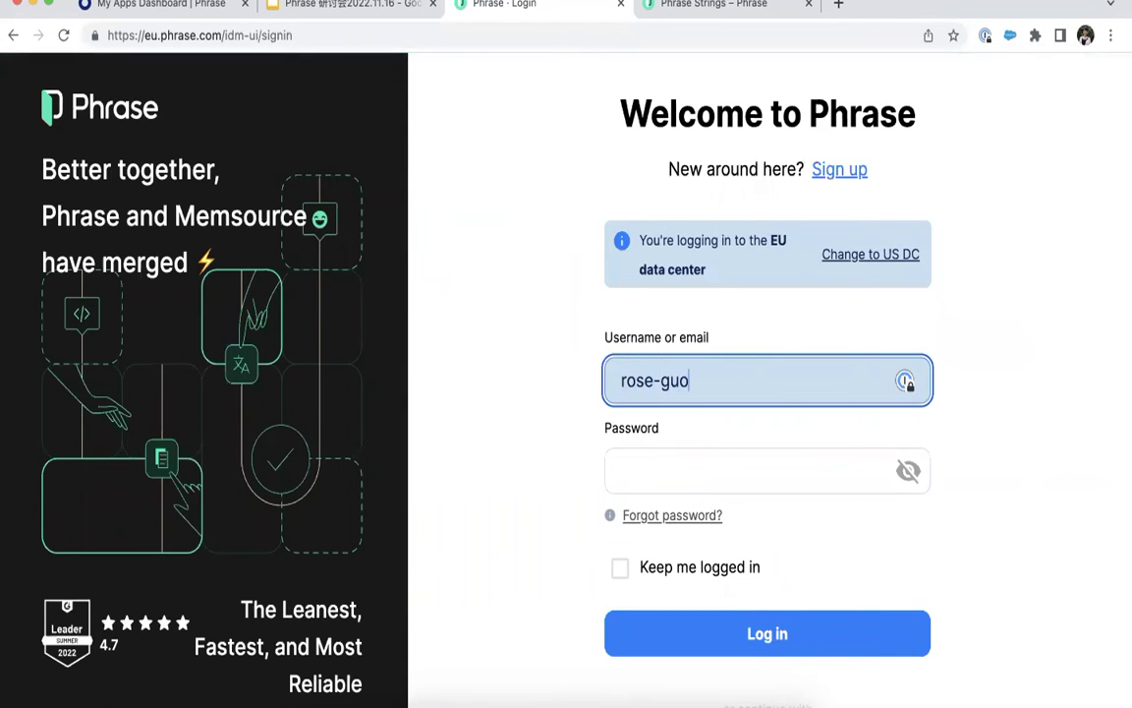
key("Tab")
type("•••••••••••••")
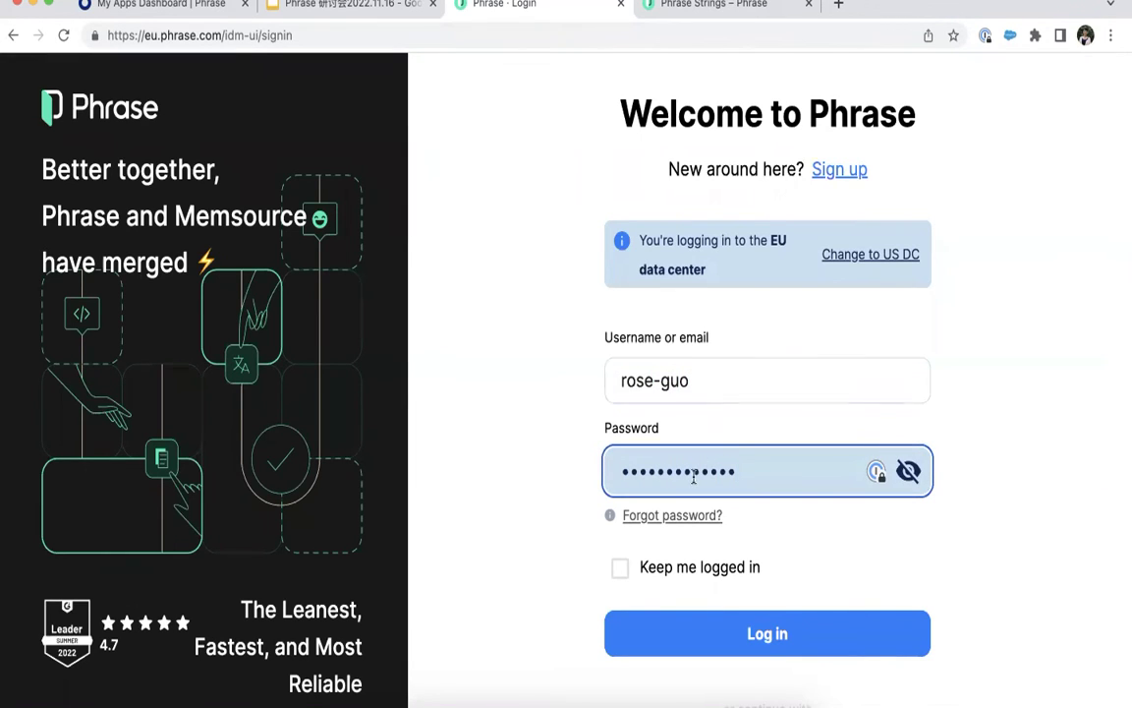
left_click(731, 632)
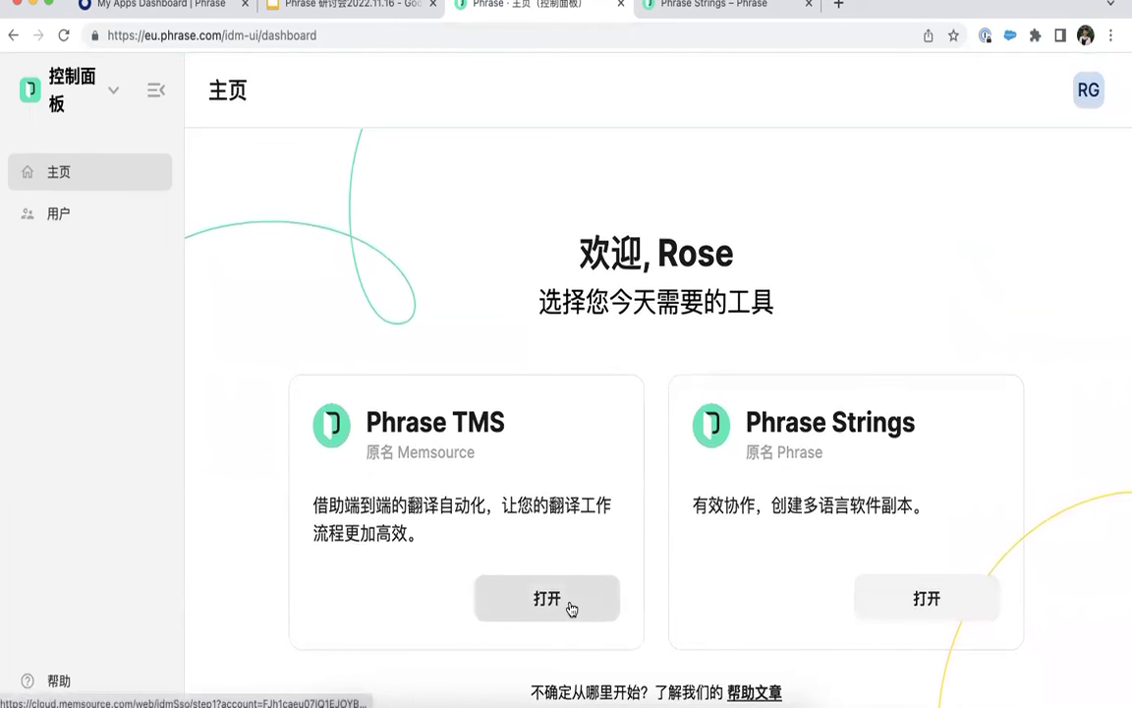
- Launch Phrase Strings in a new tab, then go back to the dashboard and launch Phrase TMS
left_click(920, 618)
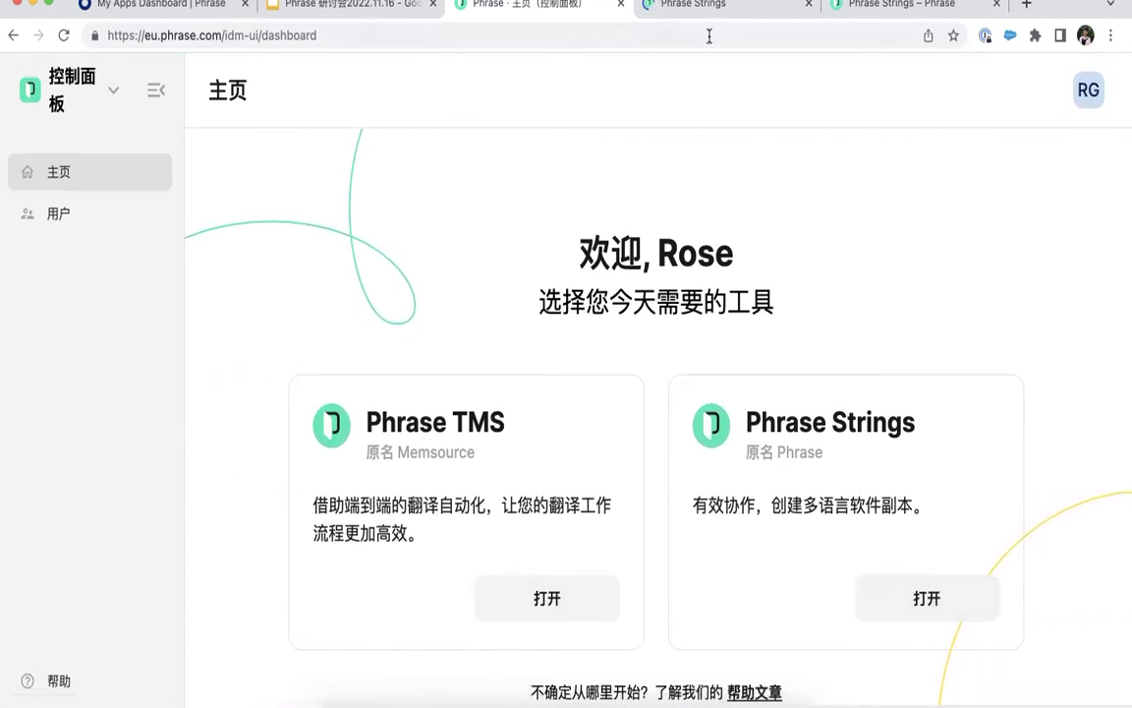
left_click(721, 8)
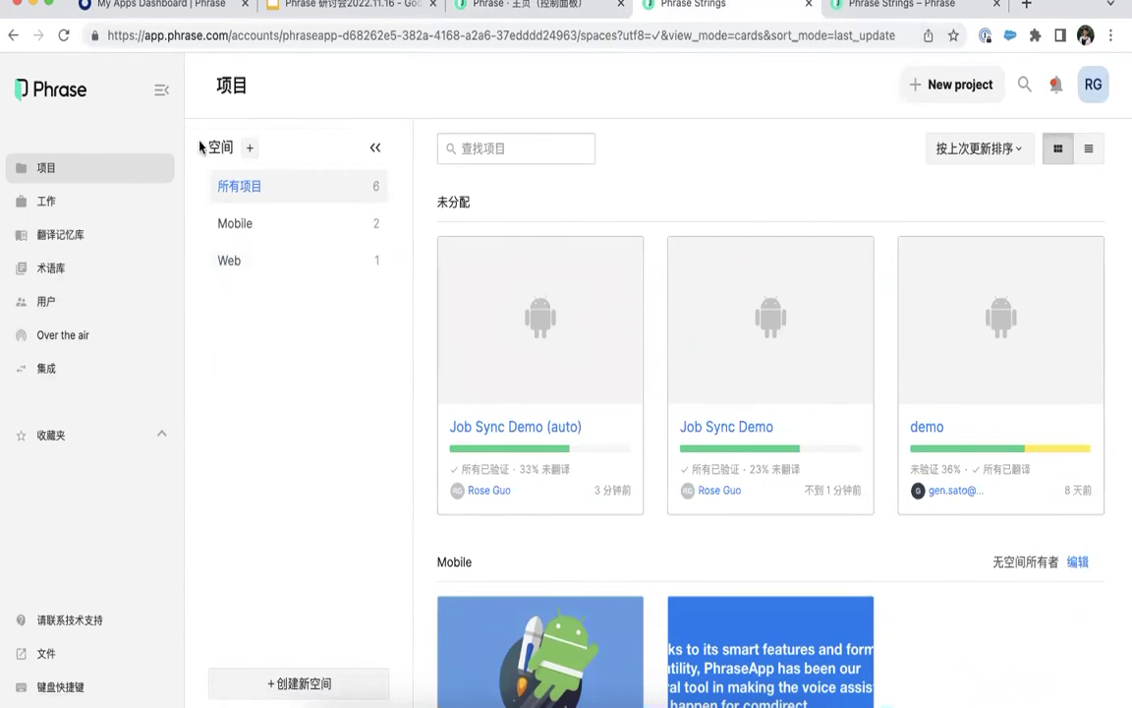
left_click(518, 8)
left_click(540, 599)
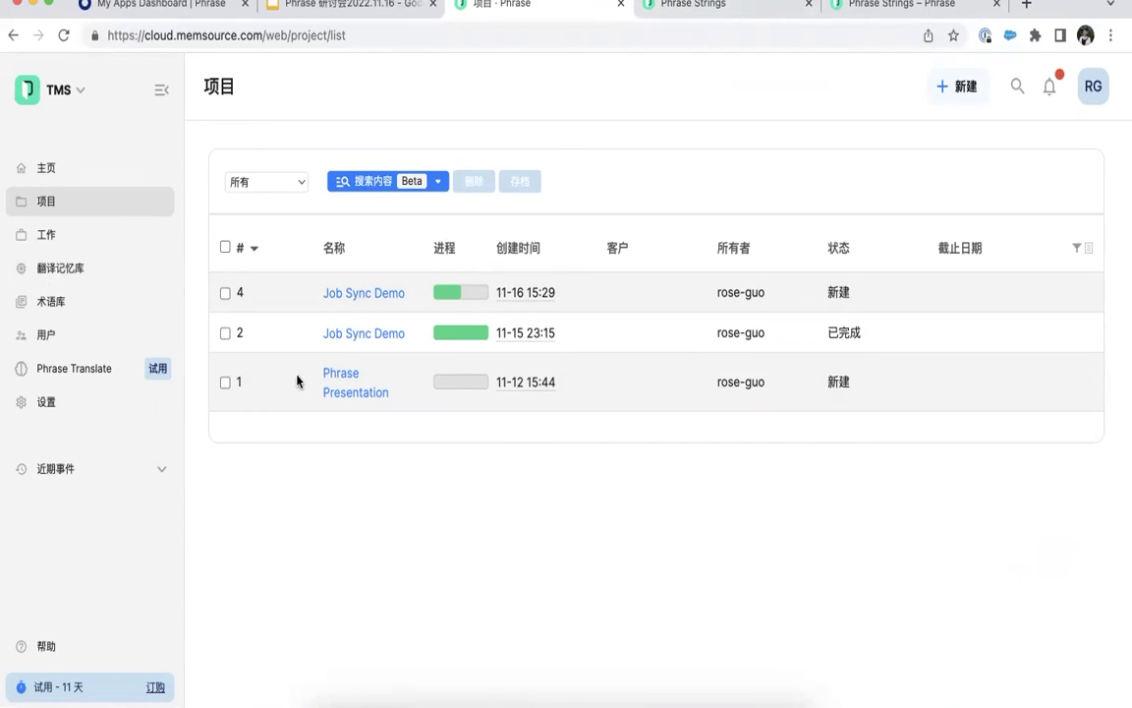
- Go back to the Phrase Strings projects page and open the Job Sync Demo project
left_click(737, 10)
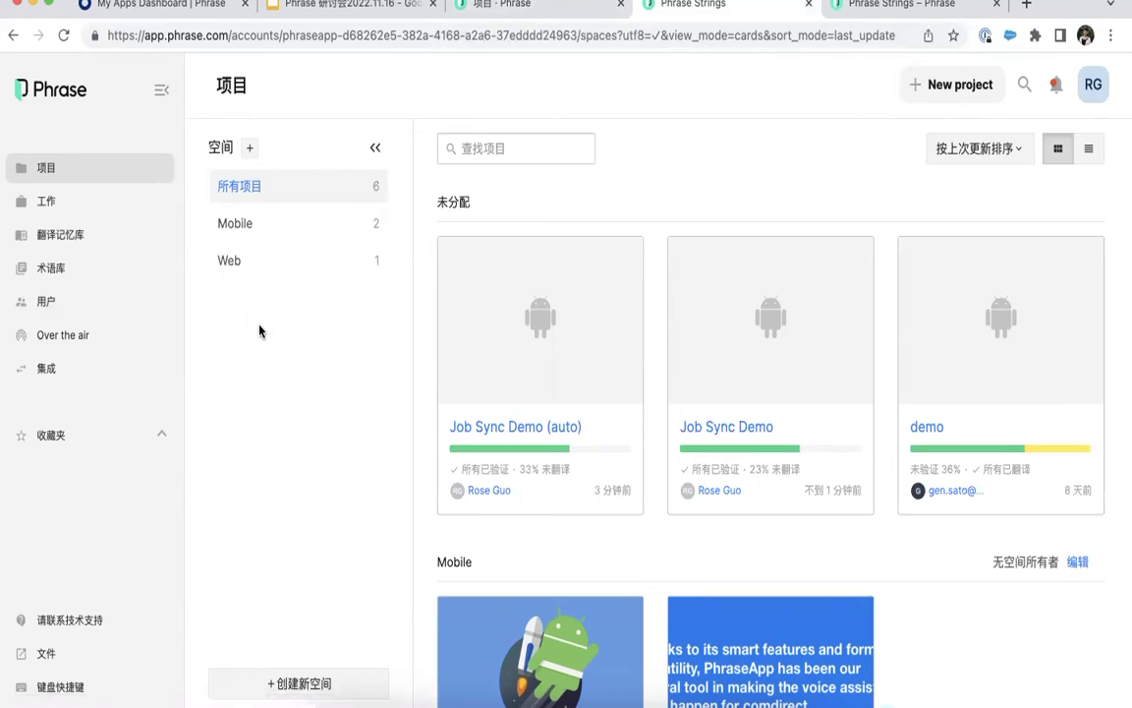
mouse_move(606, 433)
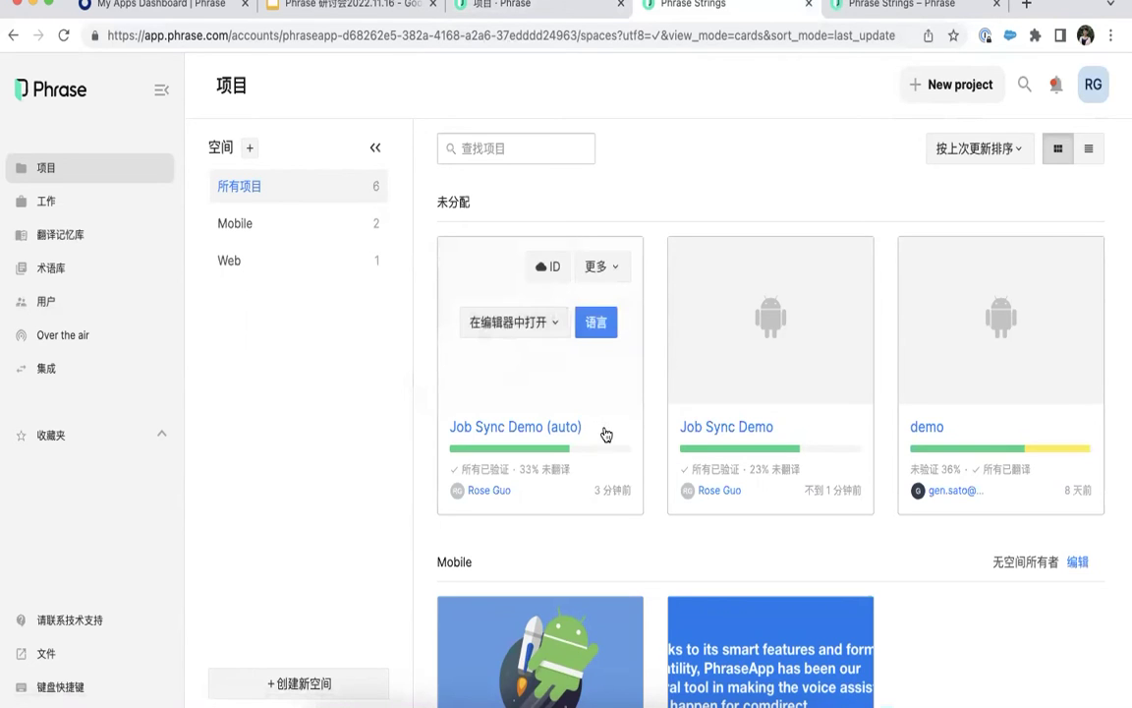
left_click(762, 382)
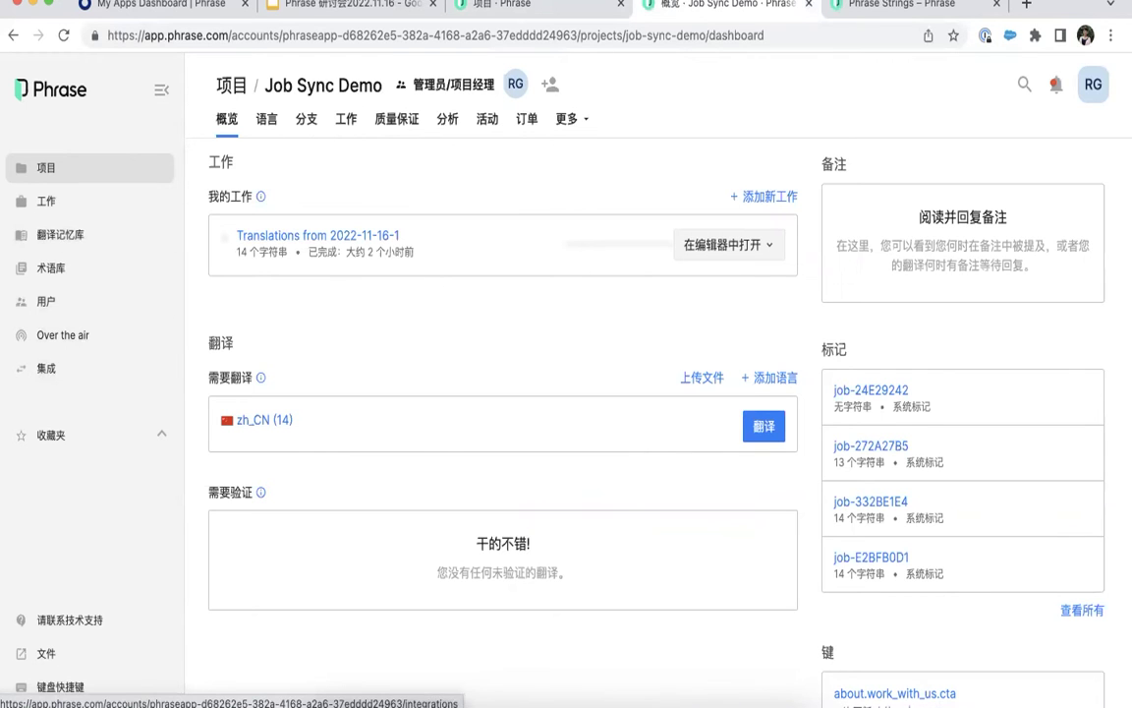
- Compare the TMS project list with the Job Sync Demo overview, then go to TMS Settings
left_click(532, 12)
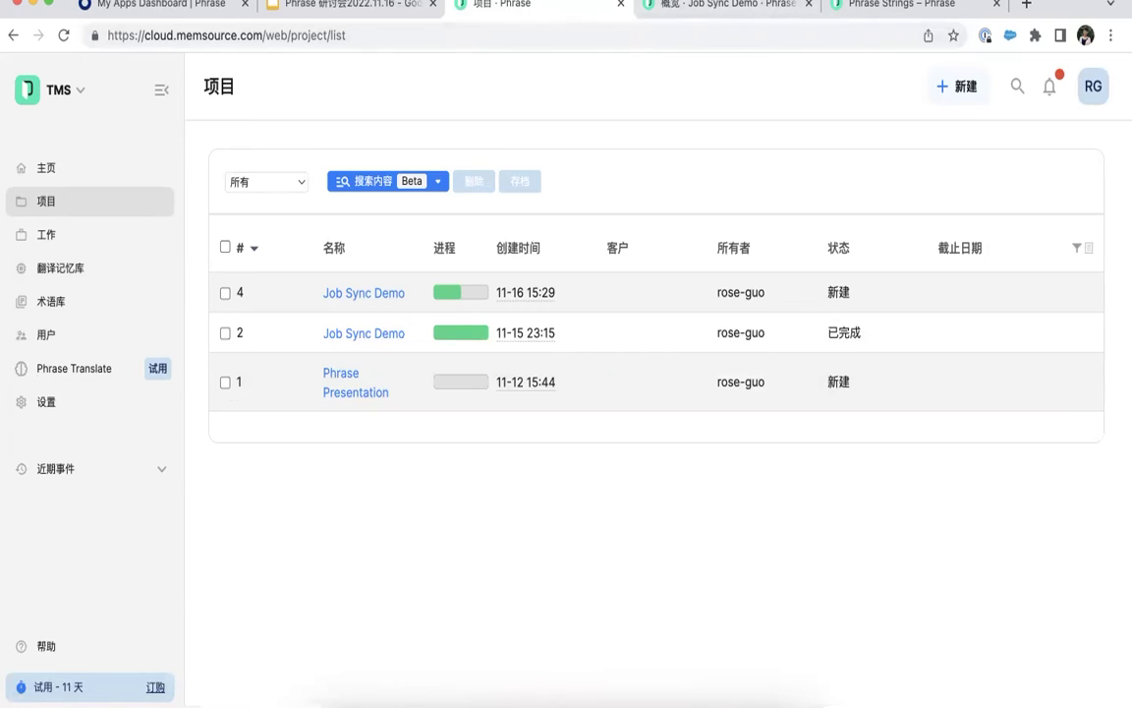
left_click(722, 12)
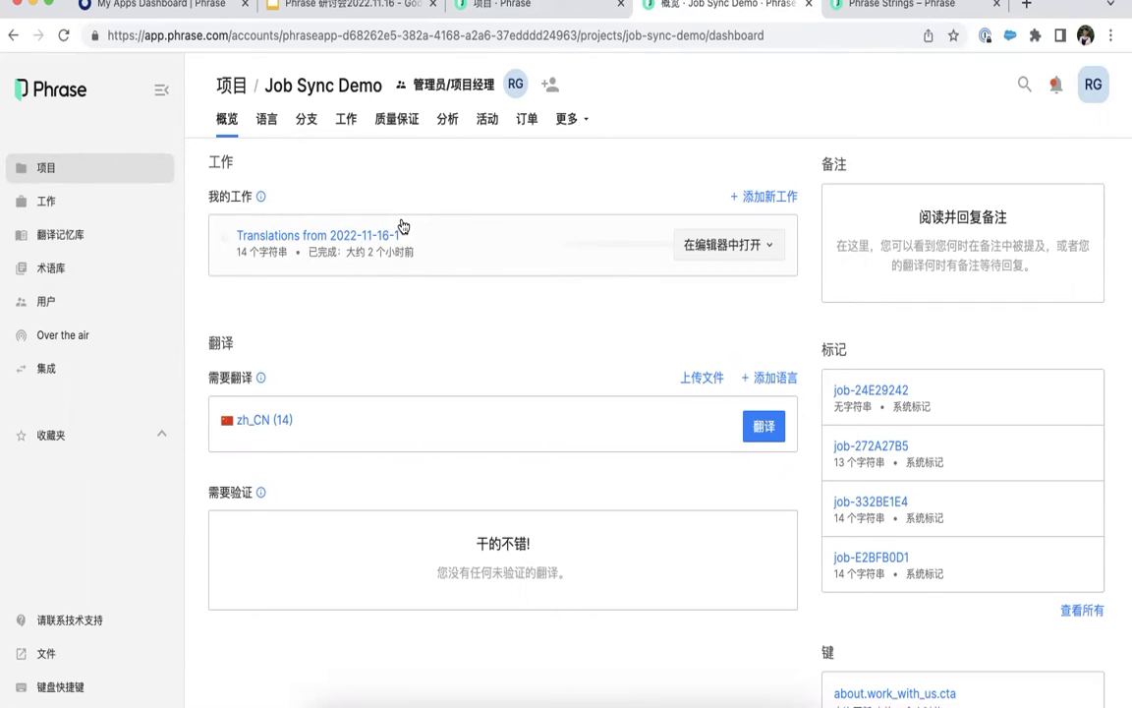
left_click(543, 10)
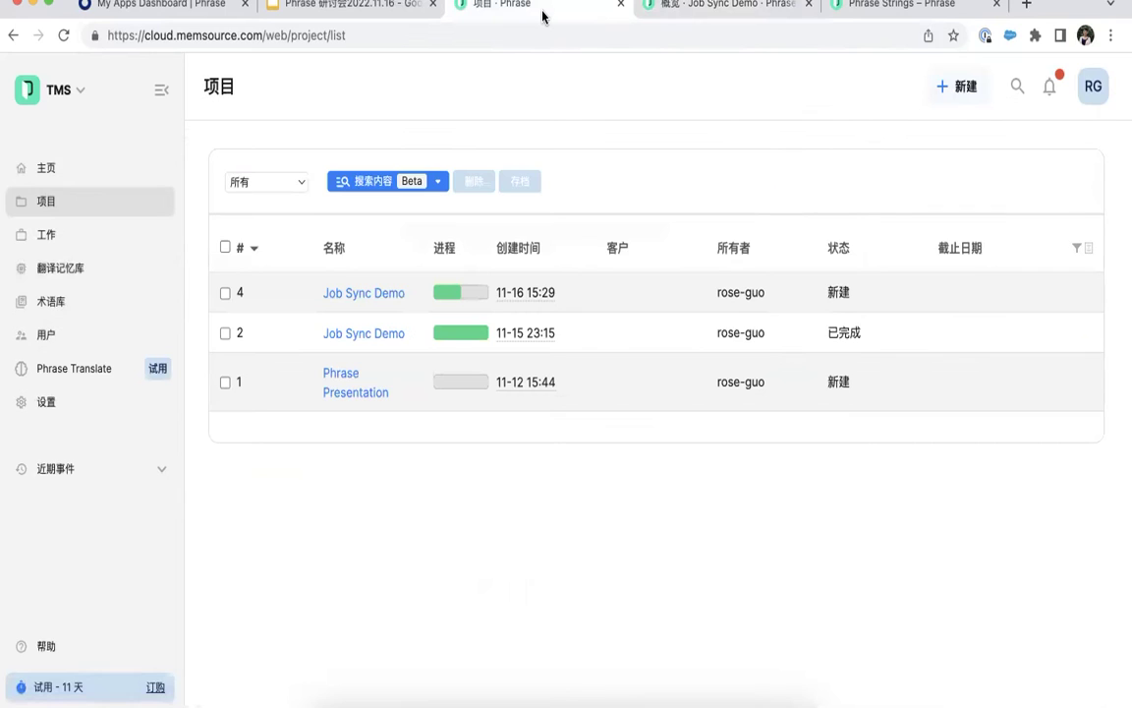
left_click(63, 412)
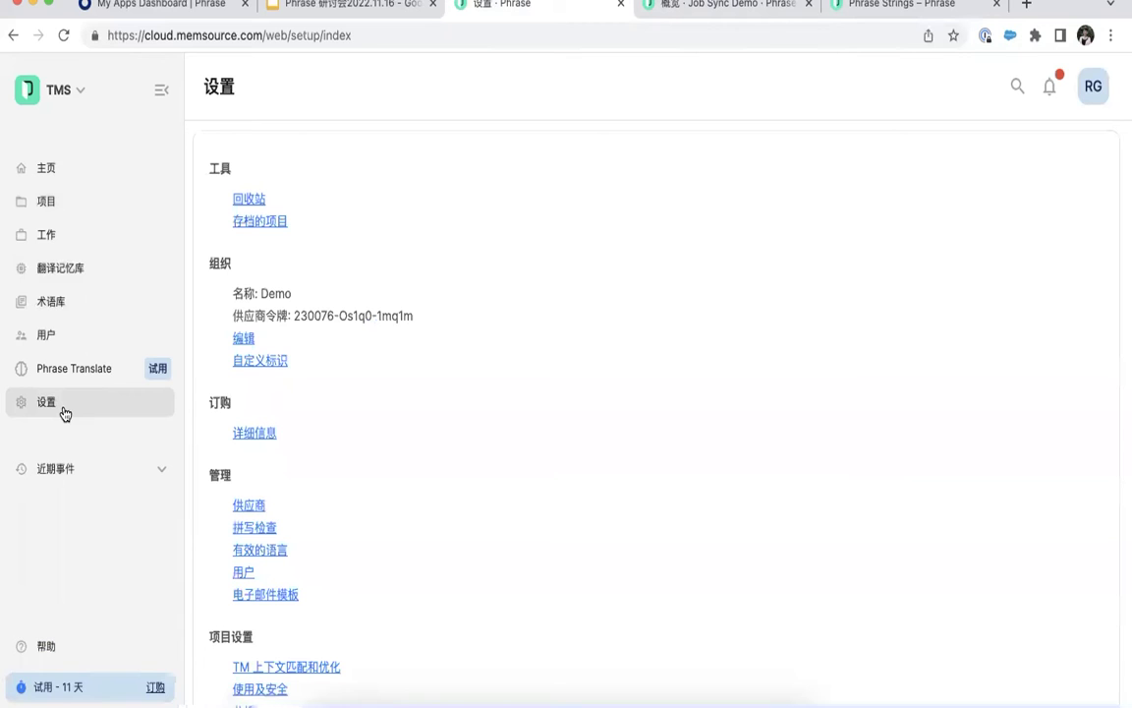
- Find 连接 on the settings page, open Connectors, and begin creating a new connector
key("super+f")
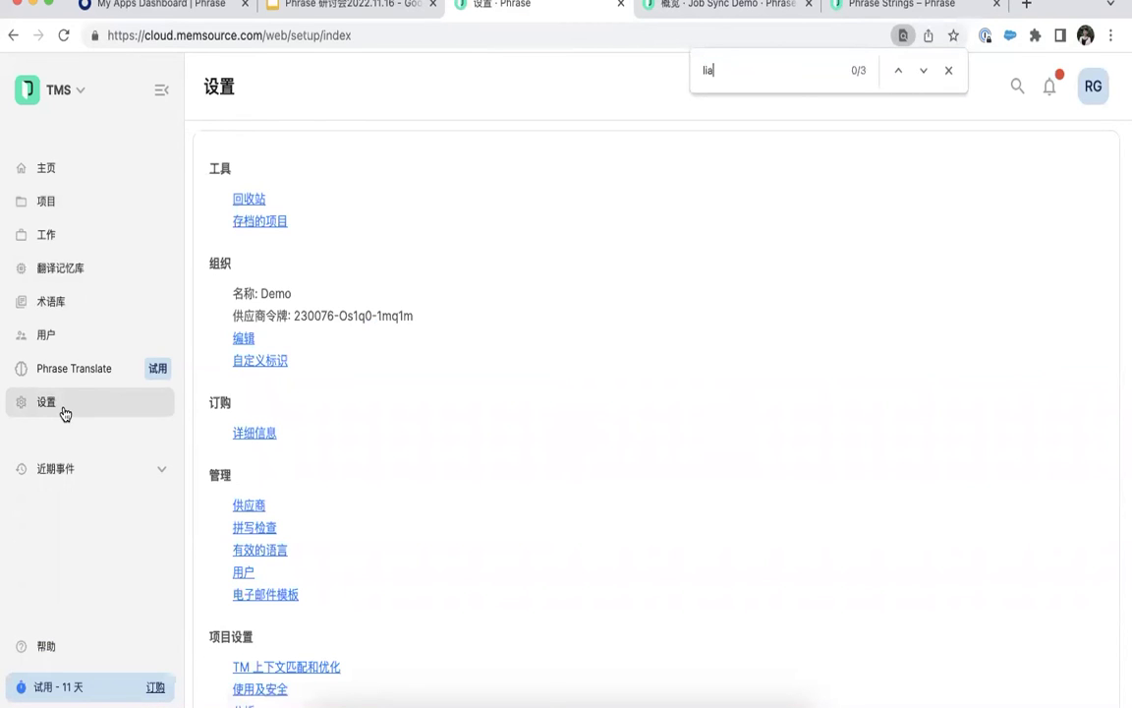
key("BackSpace")
key("BackSpace")
key("BackSpace")
type("lianjie")
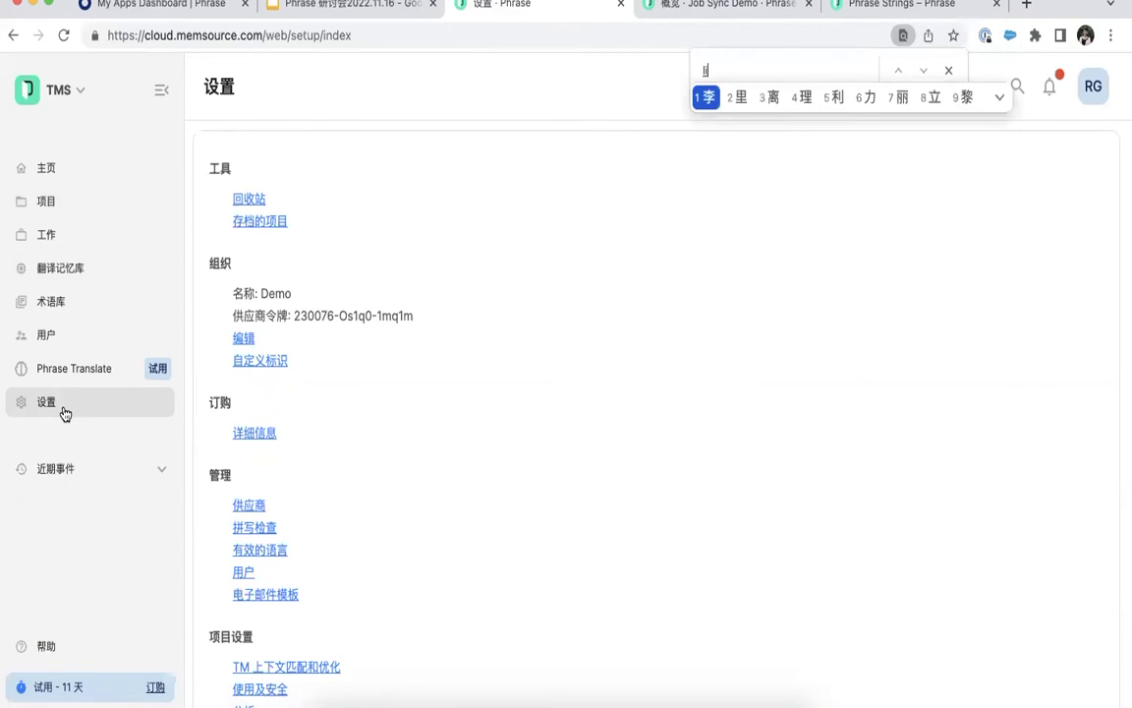
key("space")
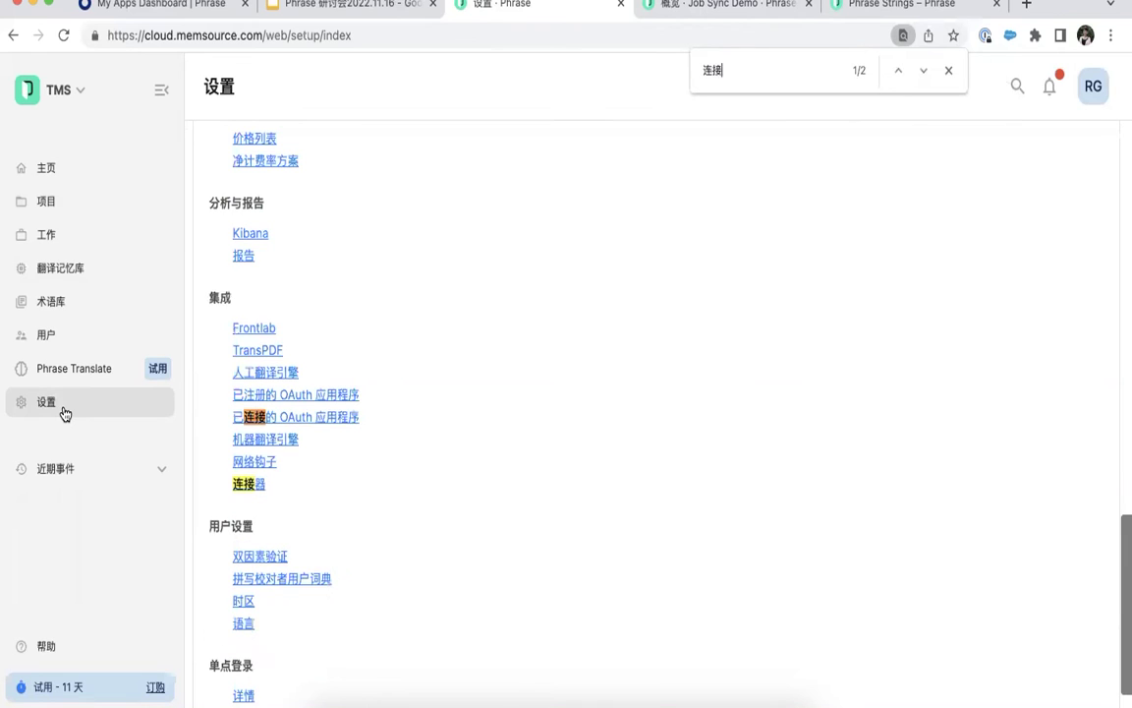
left_click(252, 486)
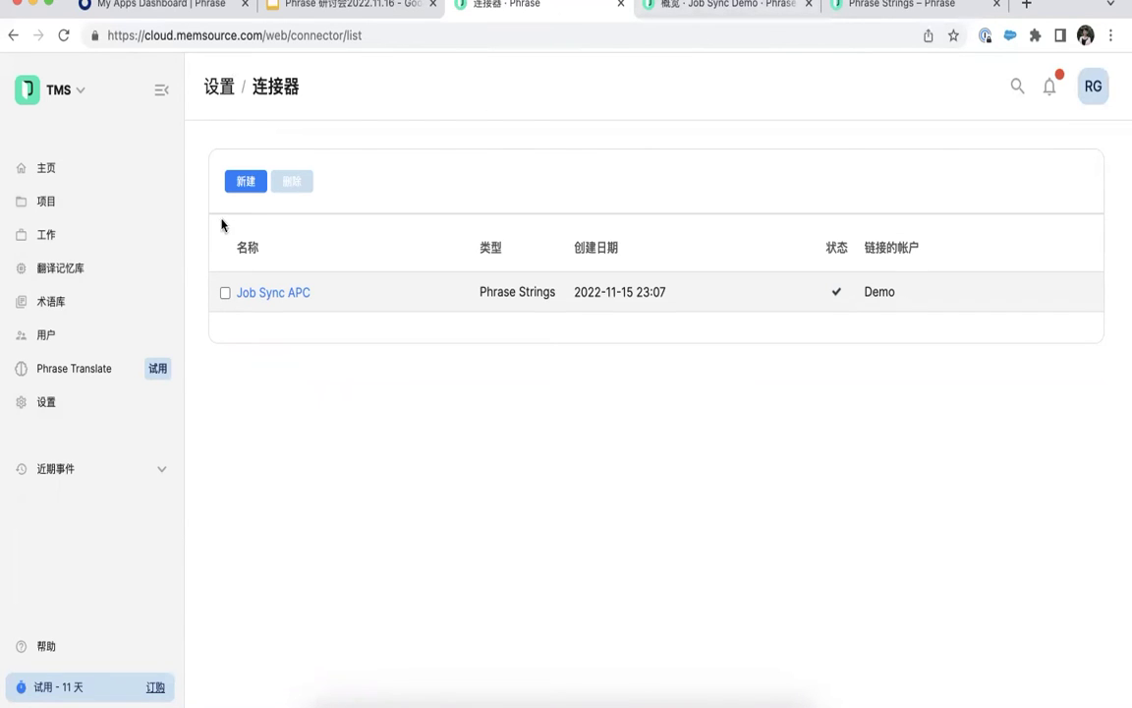
left_click(243, 189)
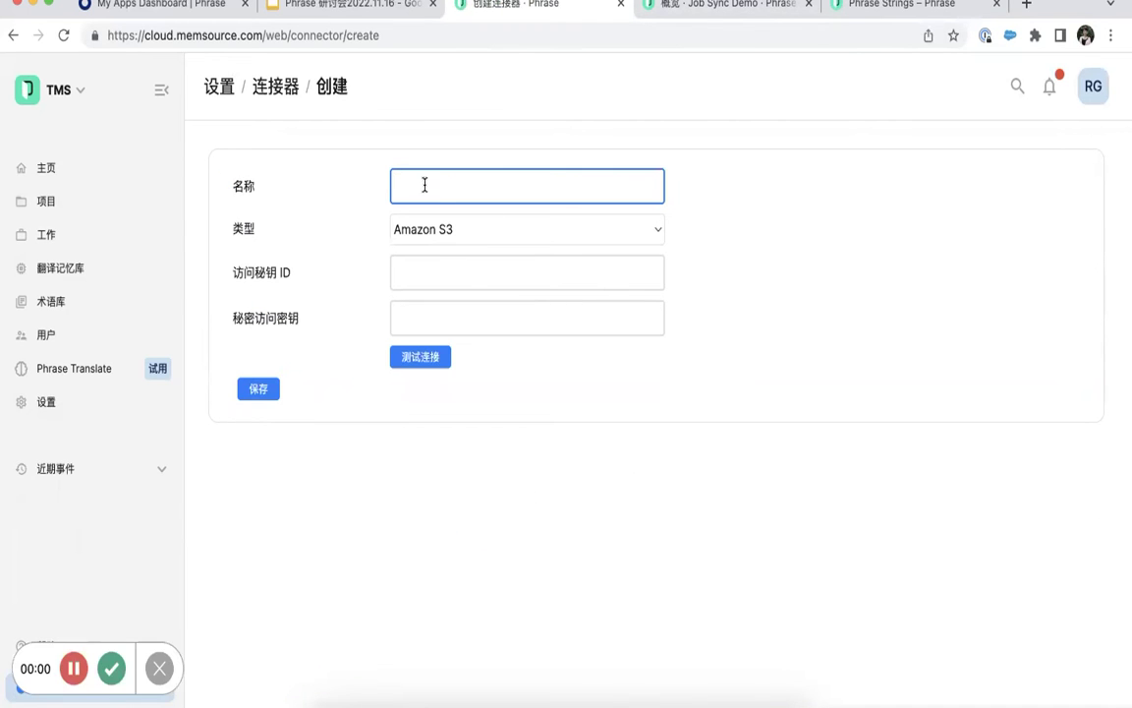
left_click(437, 228)
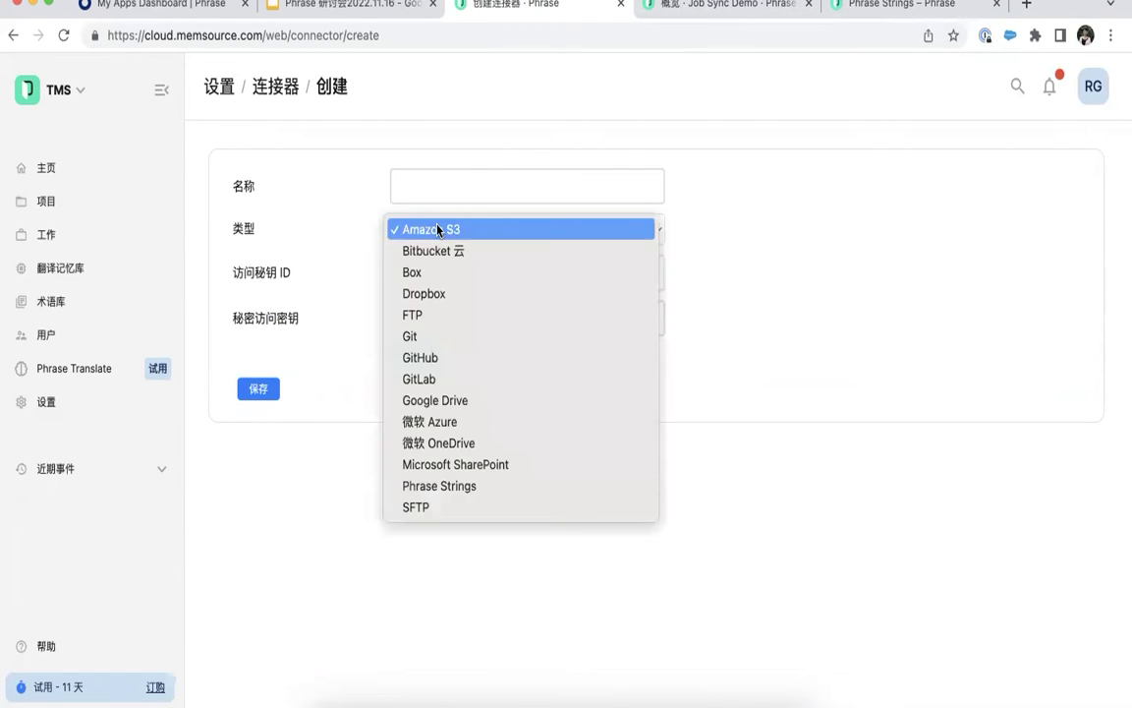
left_click(458, 491)
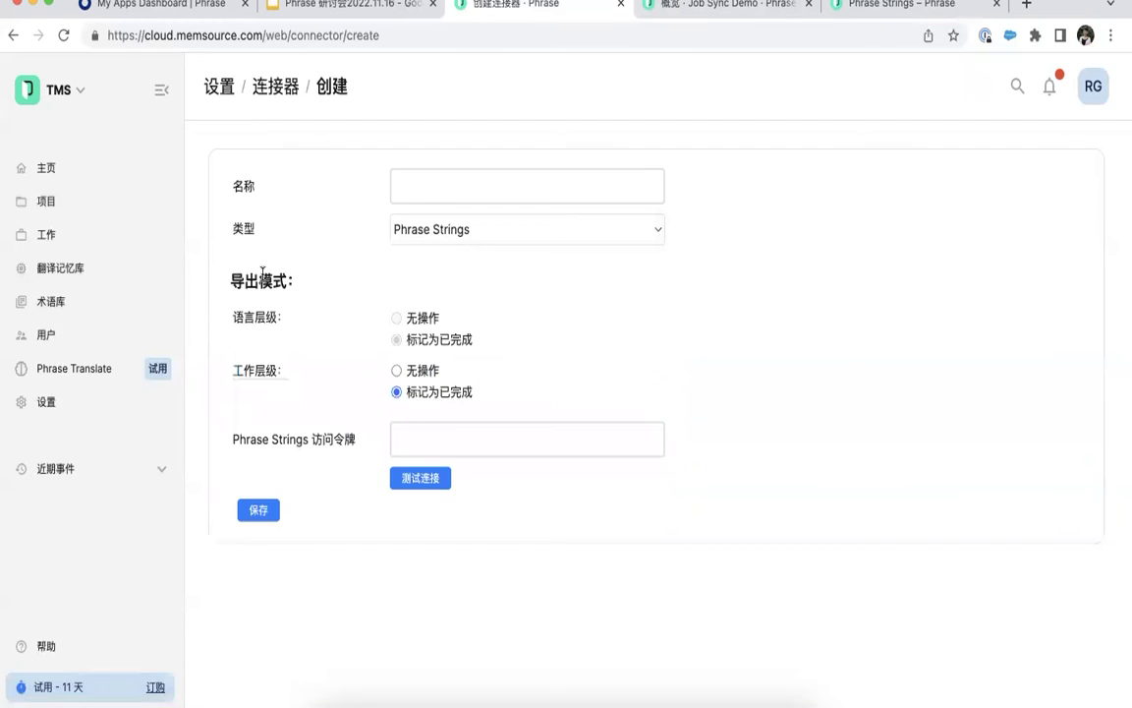
left_click_drag(192, 255, 309, 284)
left_click(308, 284)
left_click(460, 434)
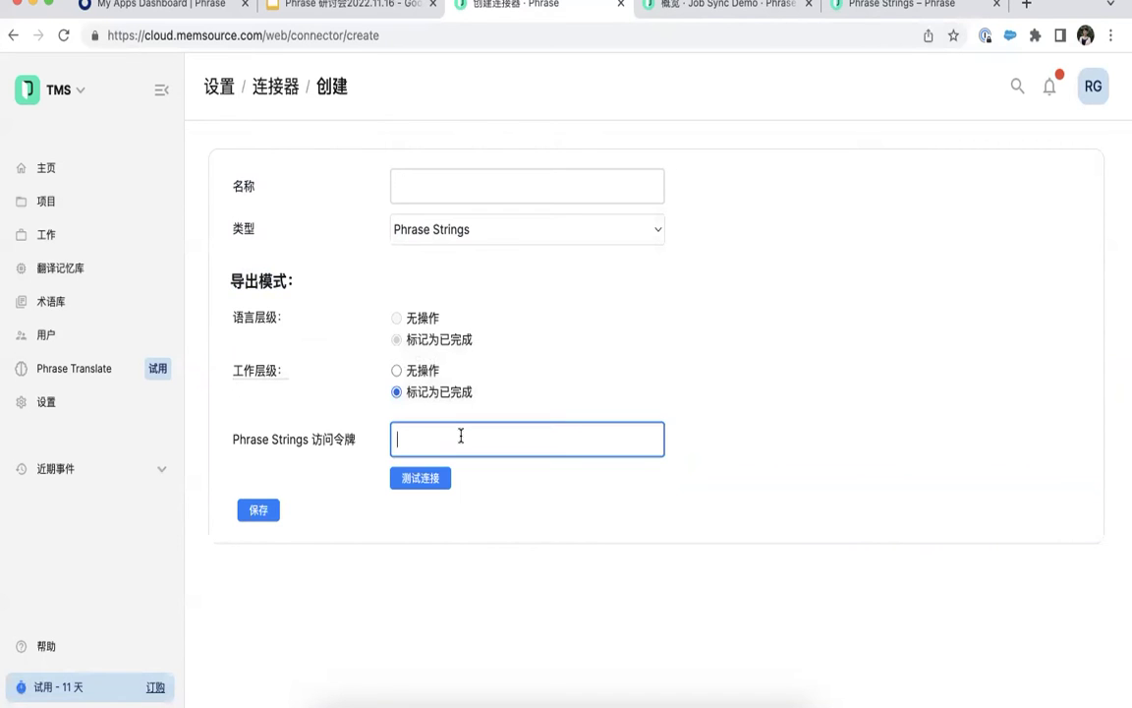
left_click_drag(233, 439, 353, 445)
left_click(373, 452)
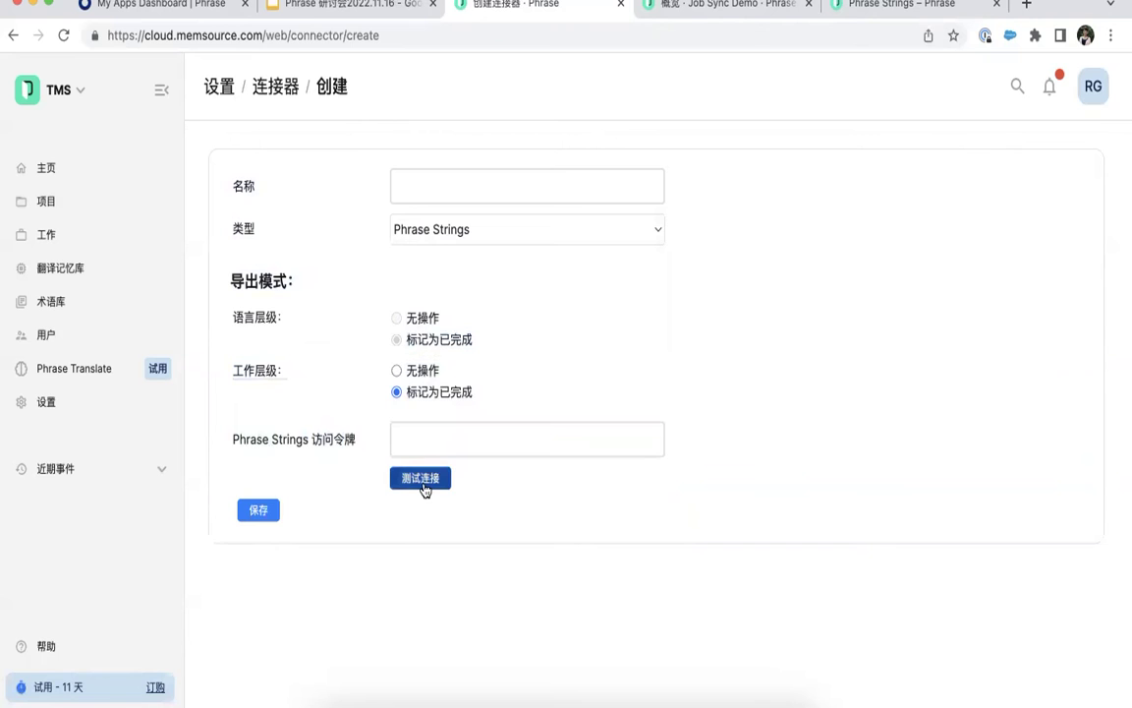
left_click(265, 104)
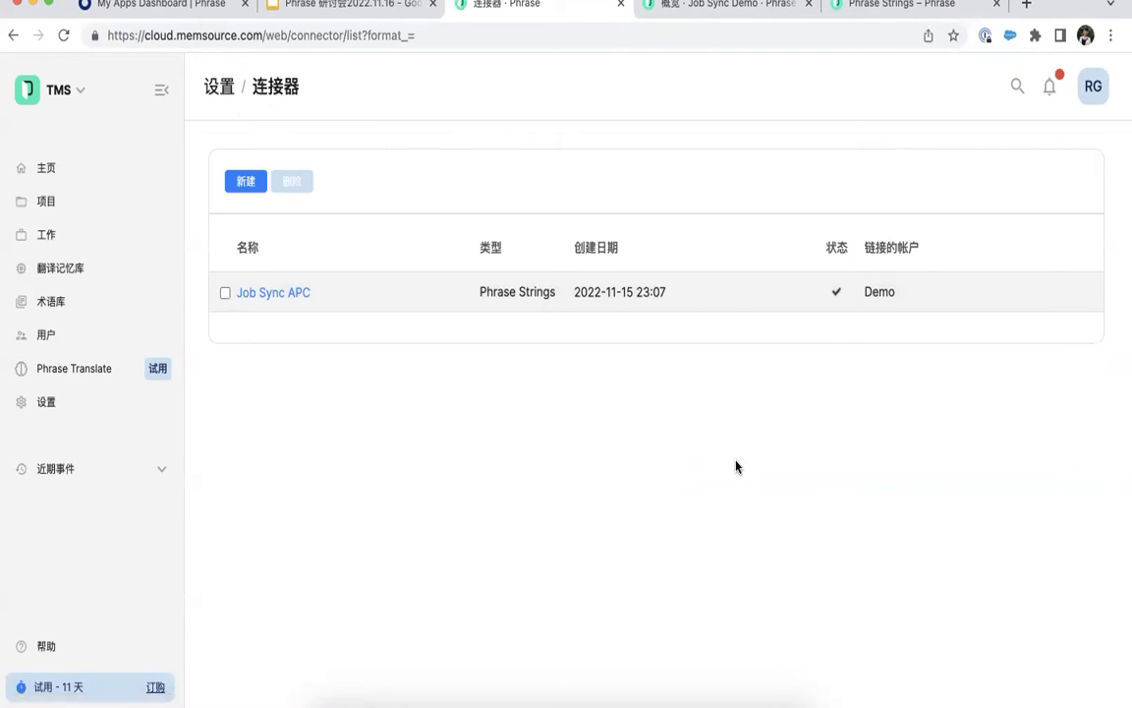
- Return to Job Sync Demo in Strings and display its Languages tab
left_click(698, 8)
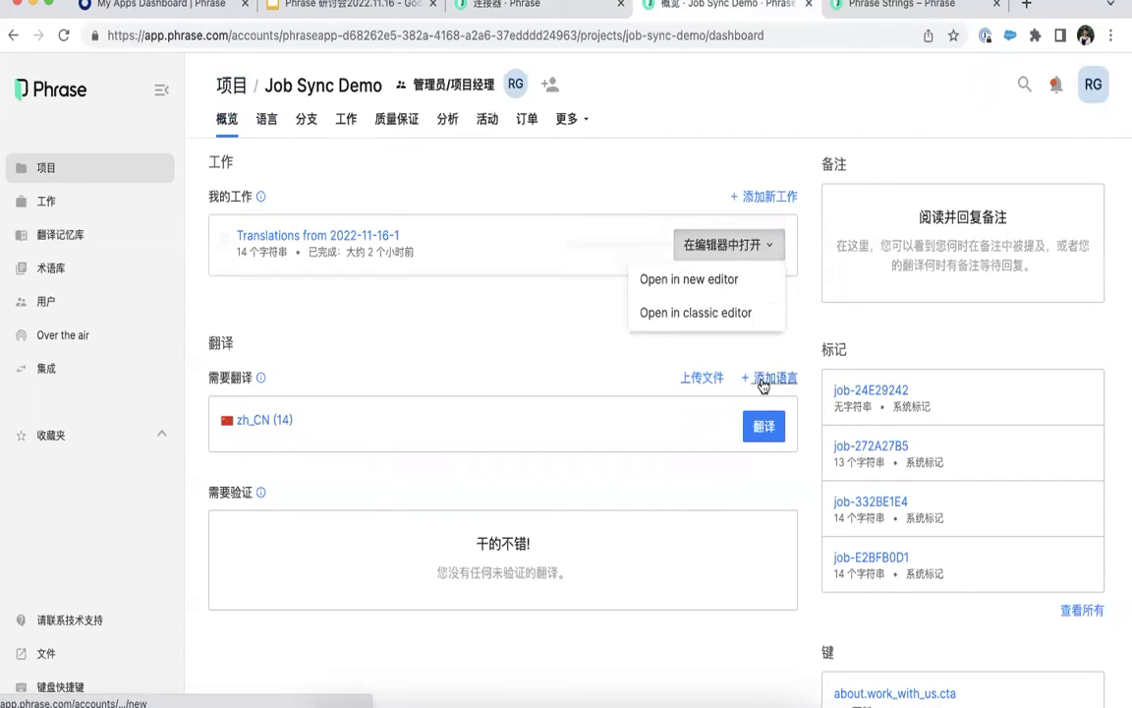
left_click(265, 120)
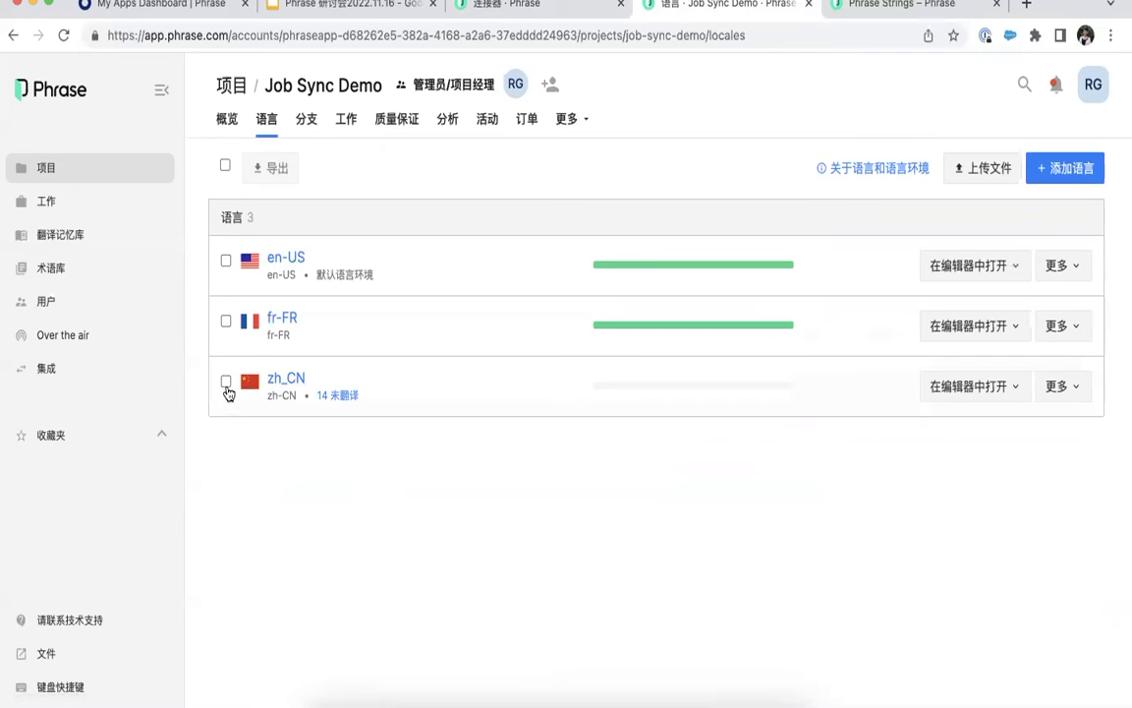
- Open zh_CN in the new editor and view the about.work_with_us.cta zh-CN translation
mouse_move(652, 389)
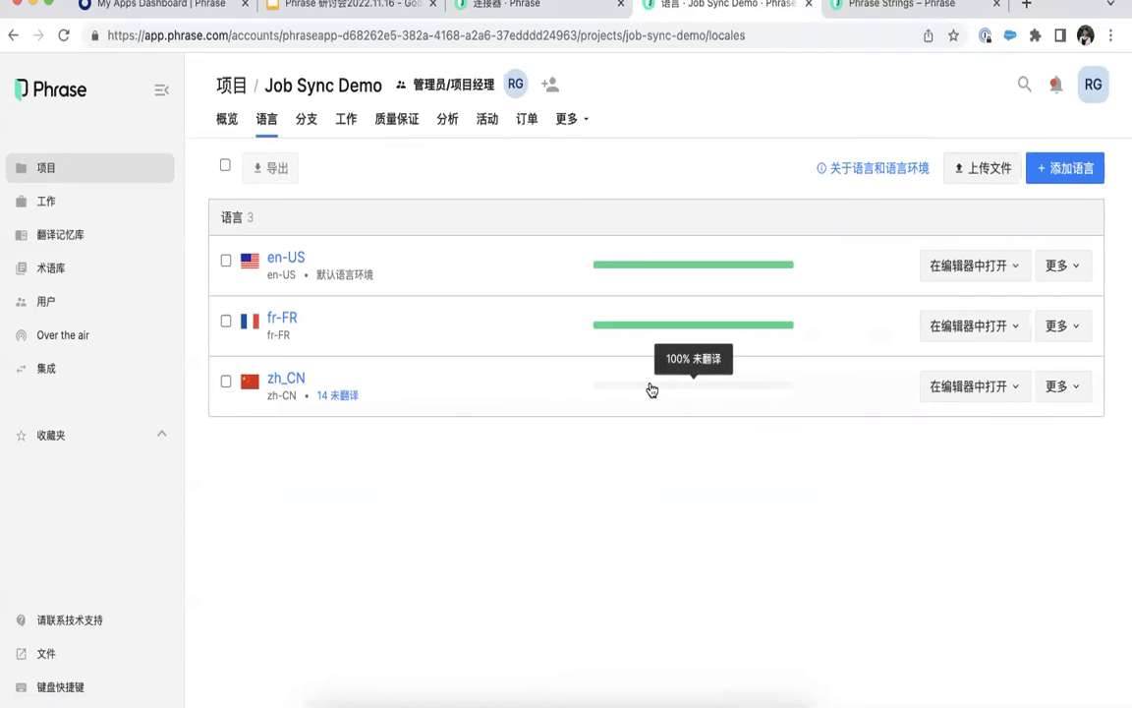
mouse_move(968, 397)
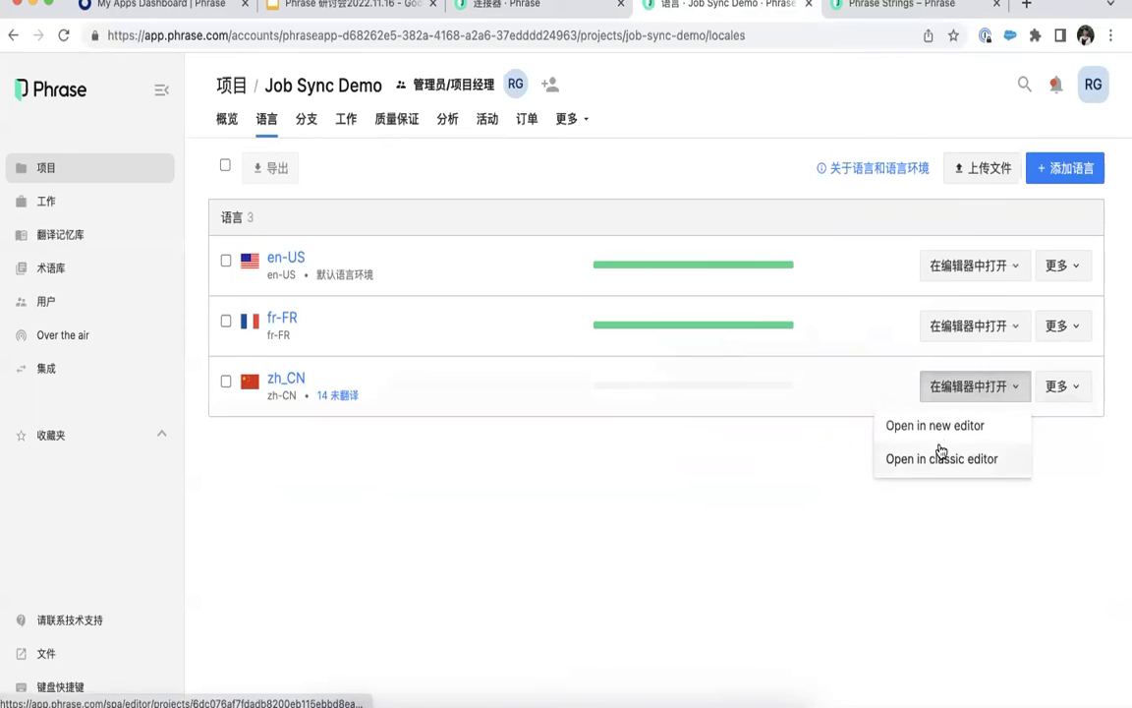
left_click(947, 430)
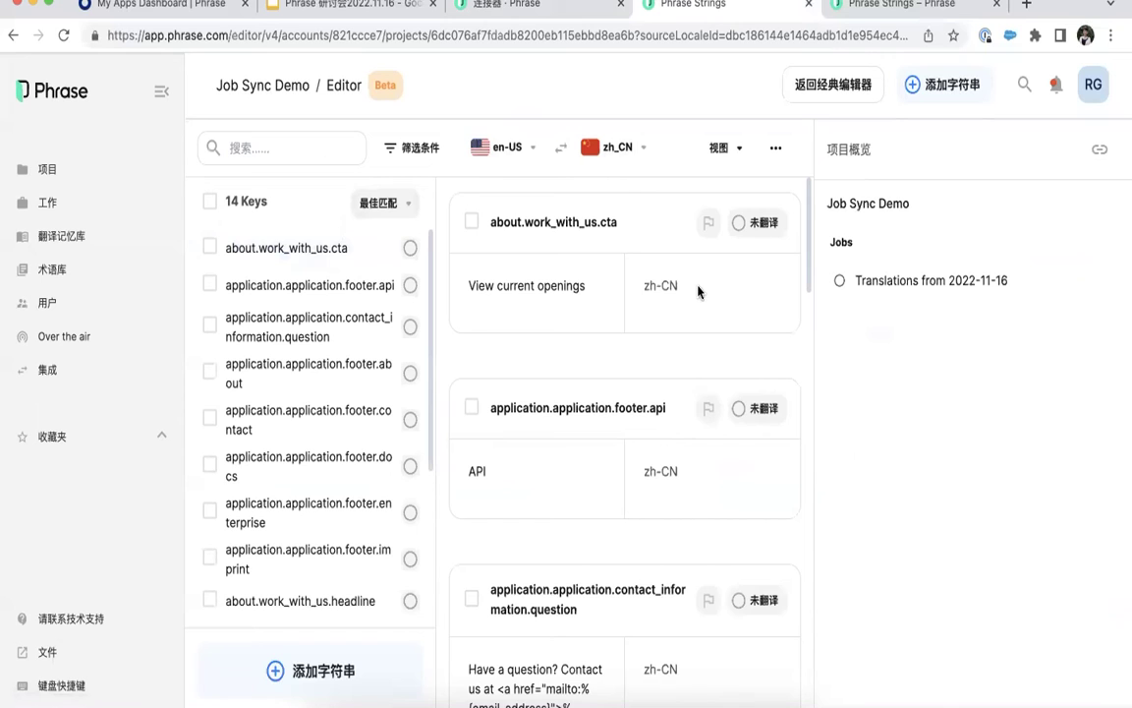
left_click(688, 297)
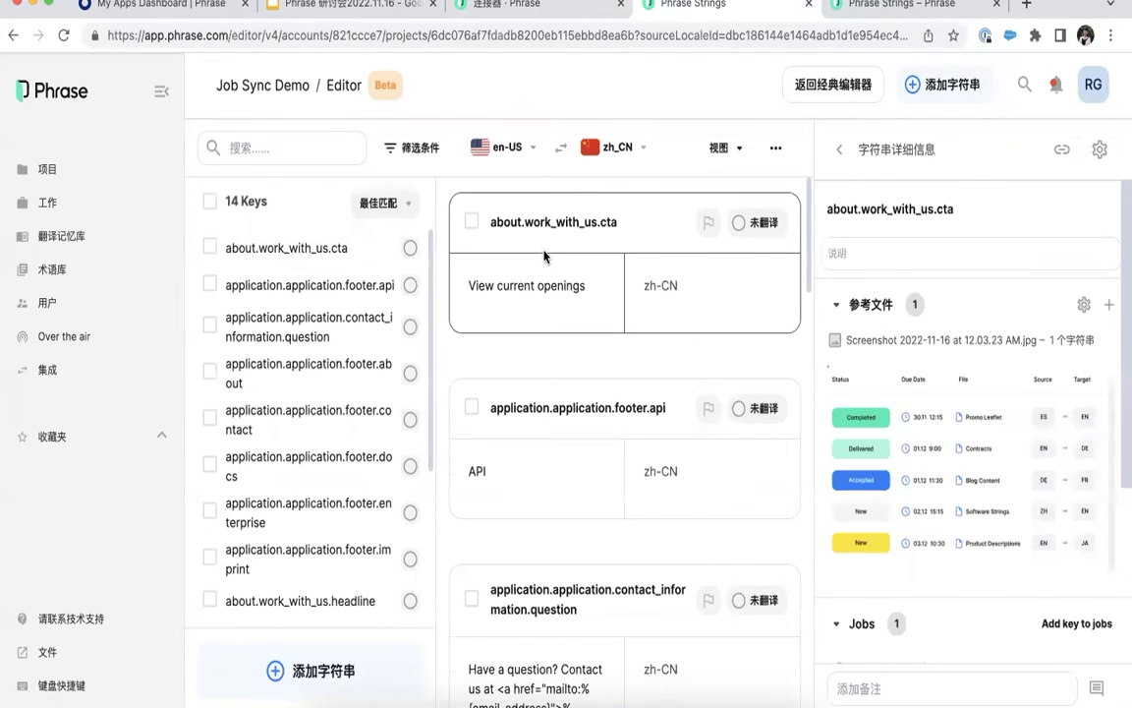
left_click(690, 298)
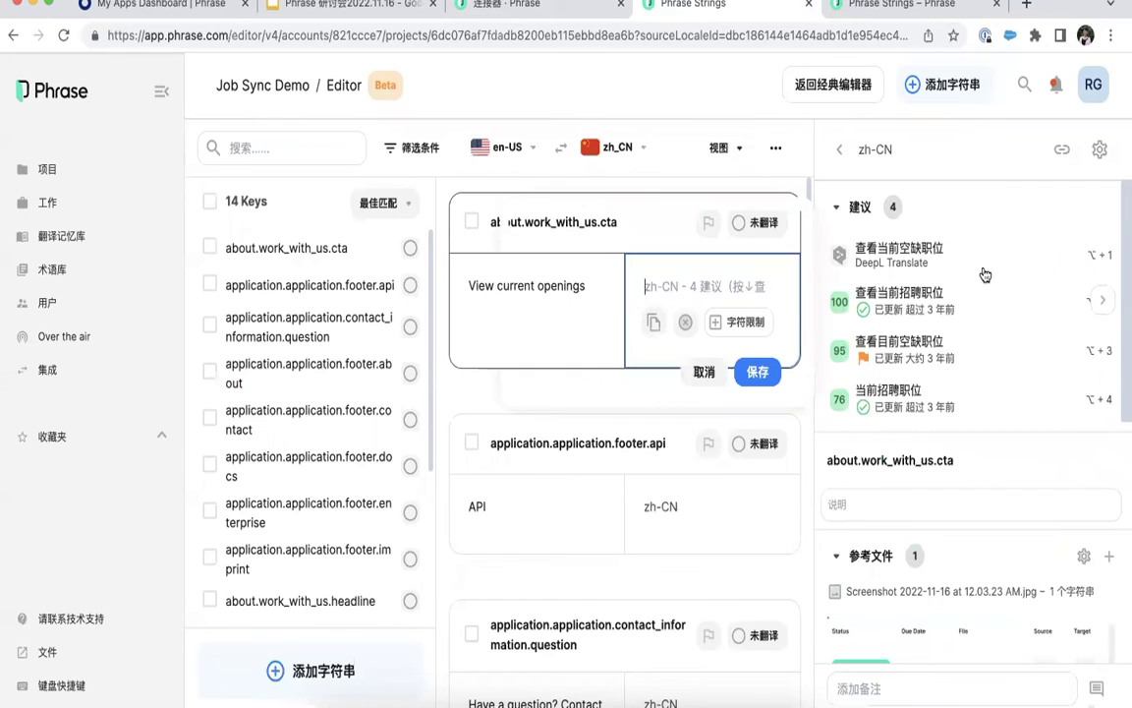
- Toggle the translation suggestions and reveal the key's remaining metadata
left_click(841, 214)
left_click(838, 211)
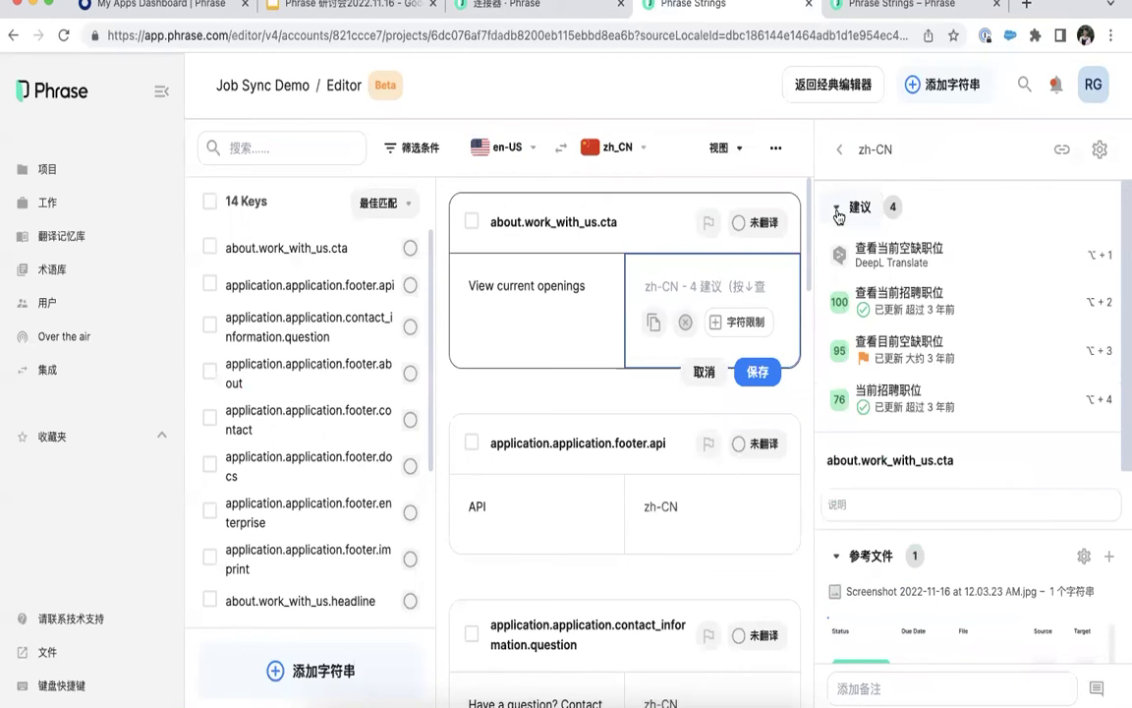
scroll(954, 452, "down", 3)
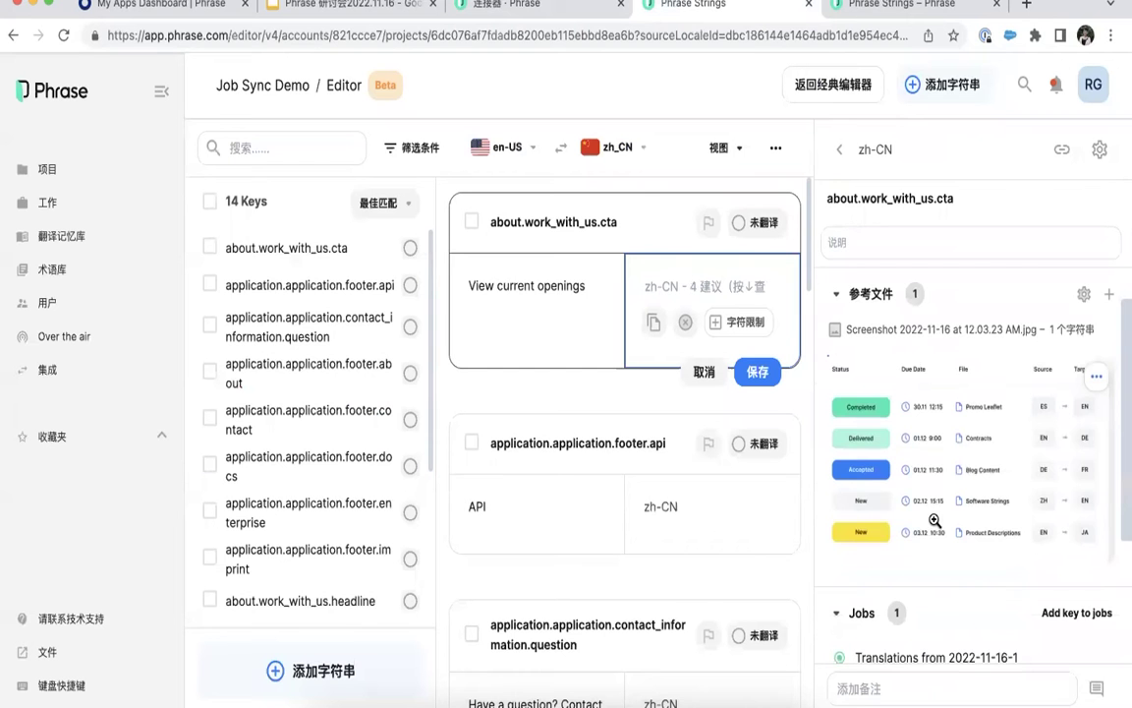
scroll(865, 521, "down", 3)
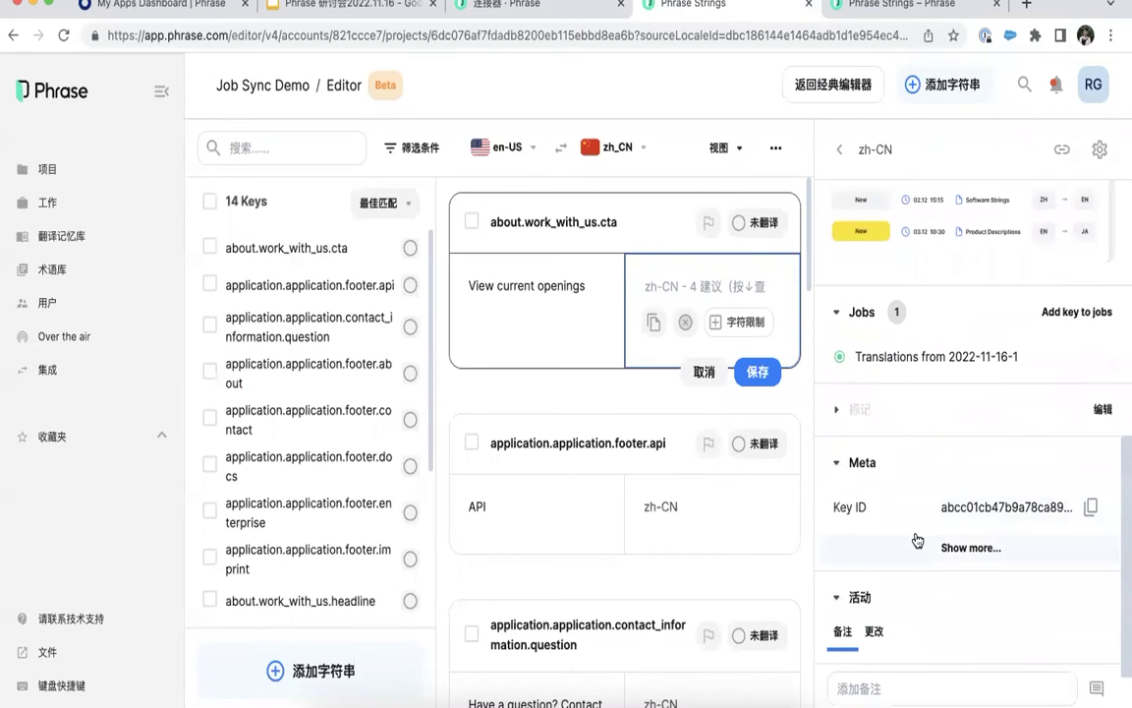
scroll(902, 512, "down", 1)
left_click(958, 502)
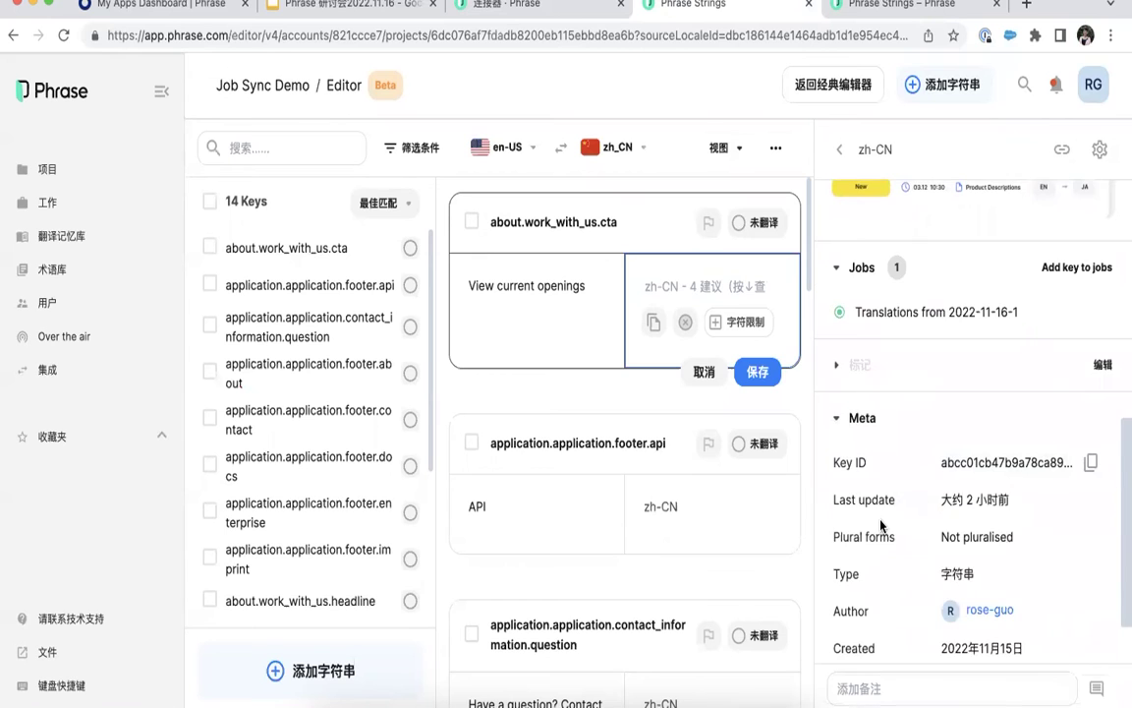
scroll(895, 516, "down", 3)
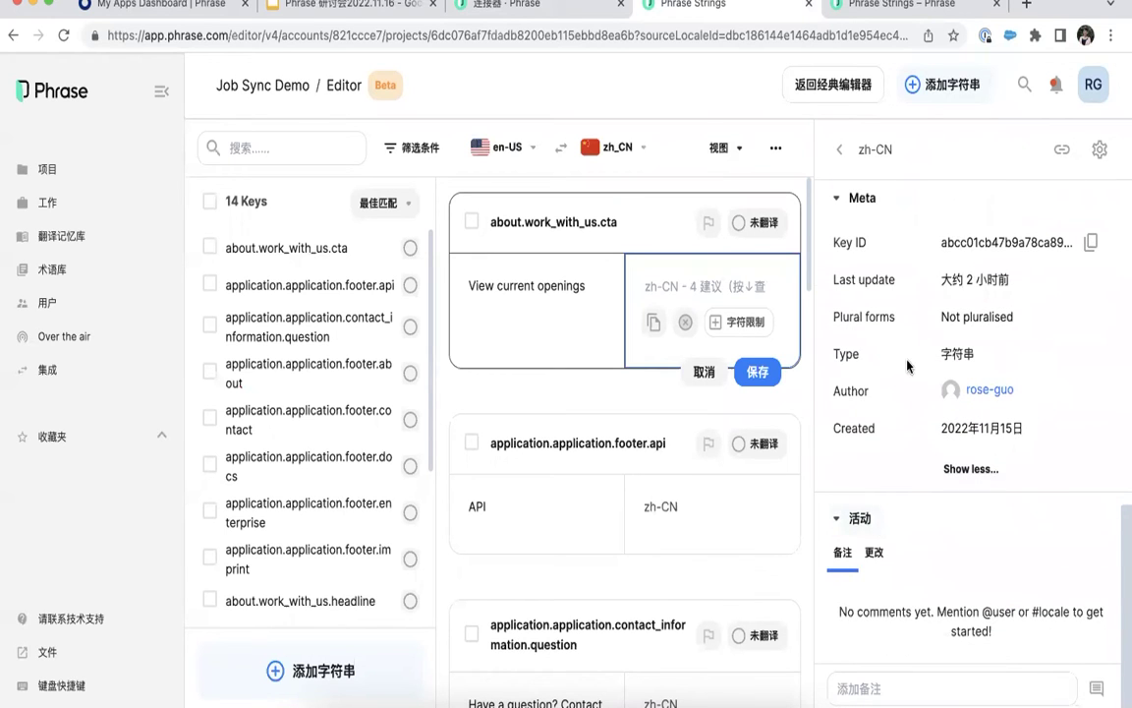
- Check the key filter options, close the editor, and return to the Job Sync Demo overview
left_click(406, 157)
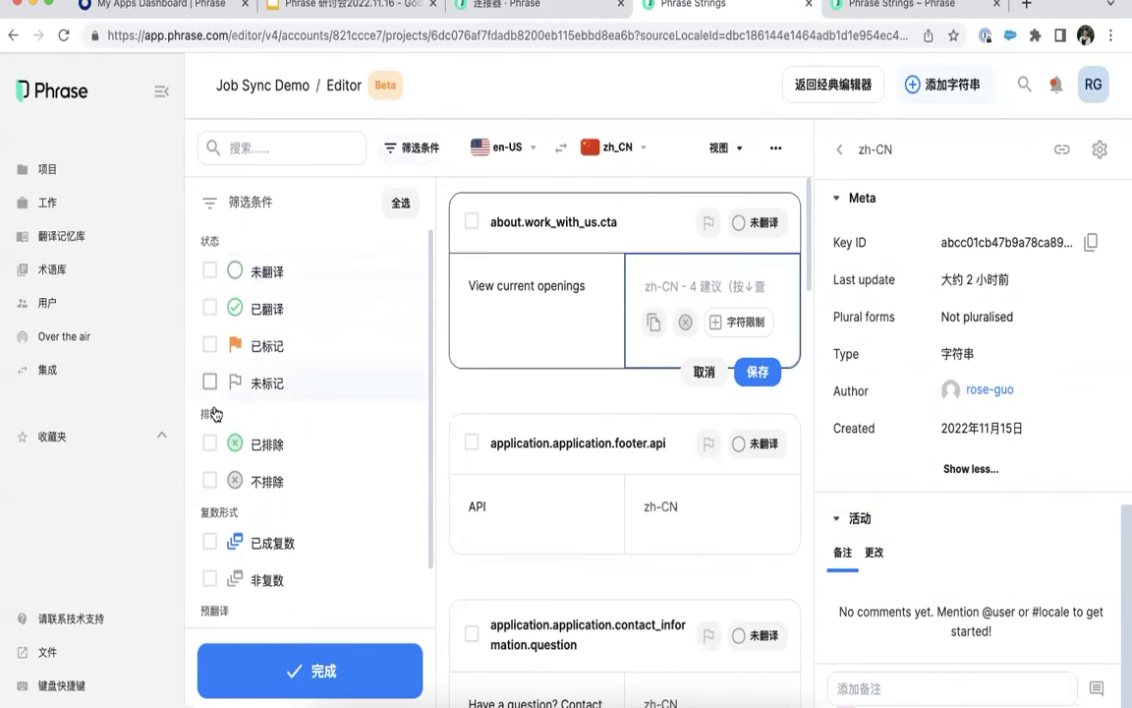
scroll(214, 442, "down", 2)
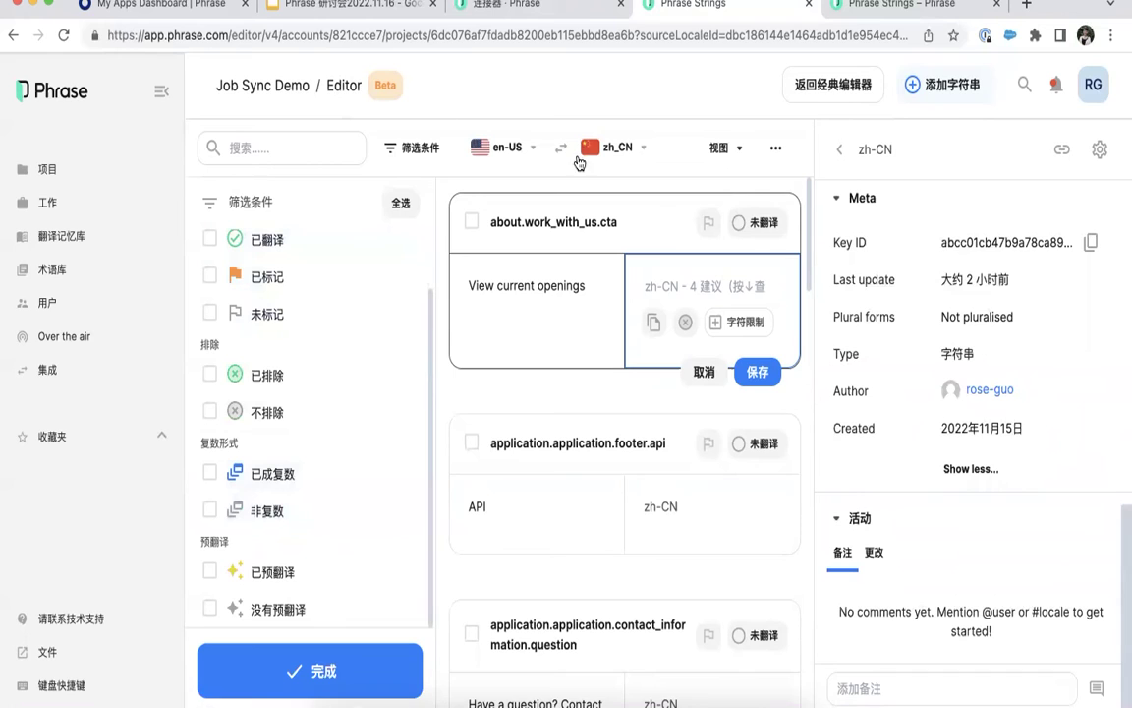
left_click(580, 442)
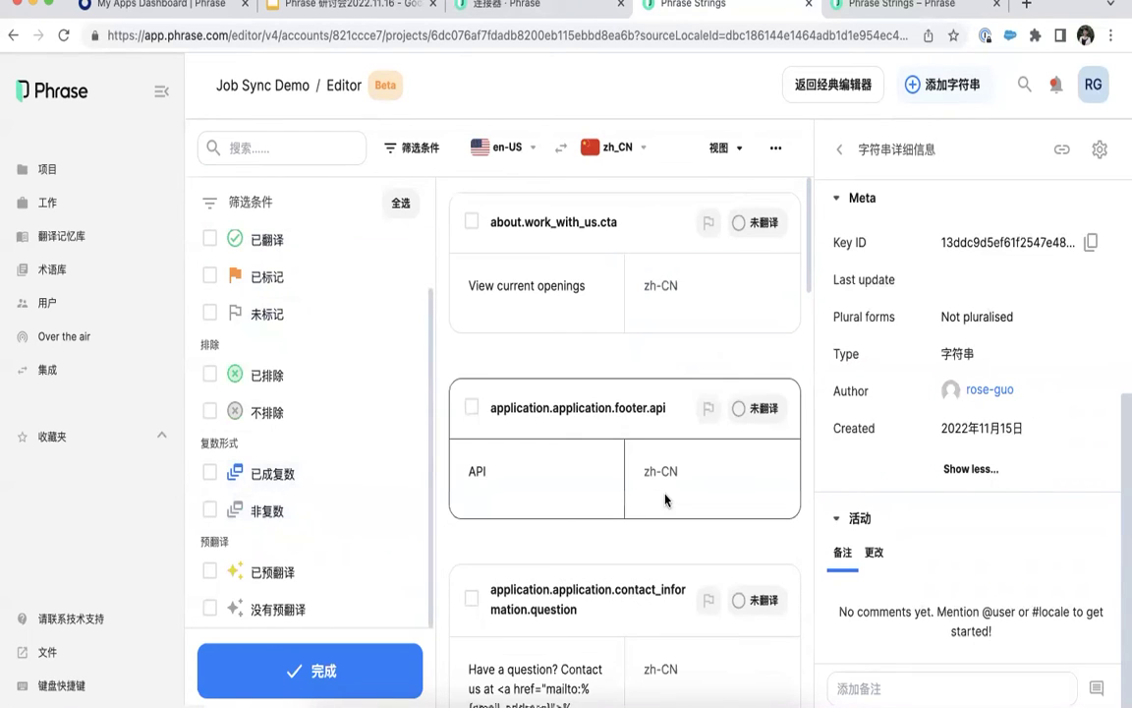
left_click(294, 85)
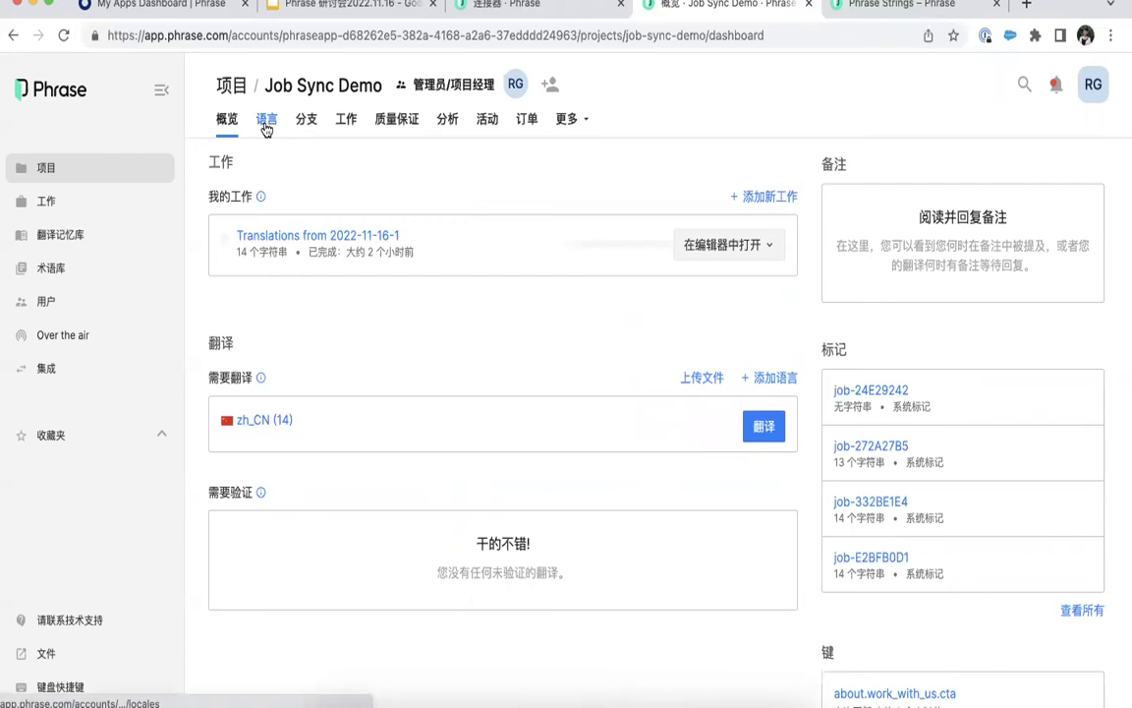
- Start a new job named 'Joy sync demo 1' and look at its deadline and briefing fields
left_click(778, 200)
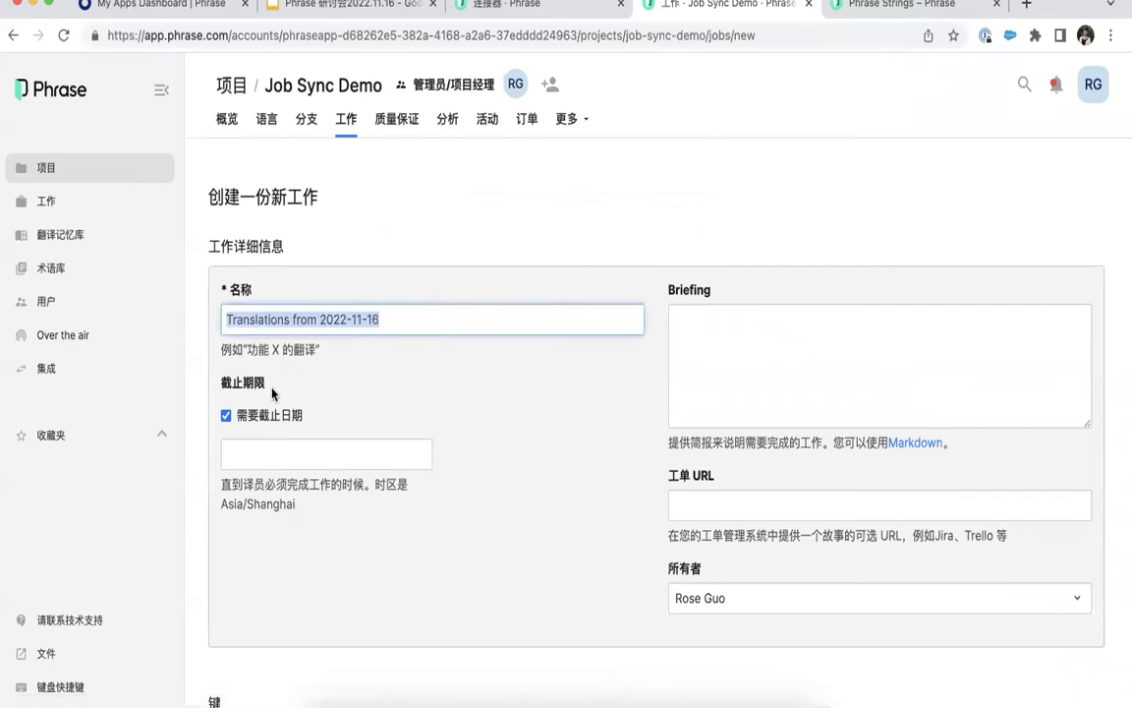
type("Joyb")
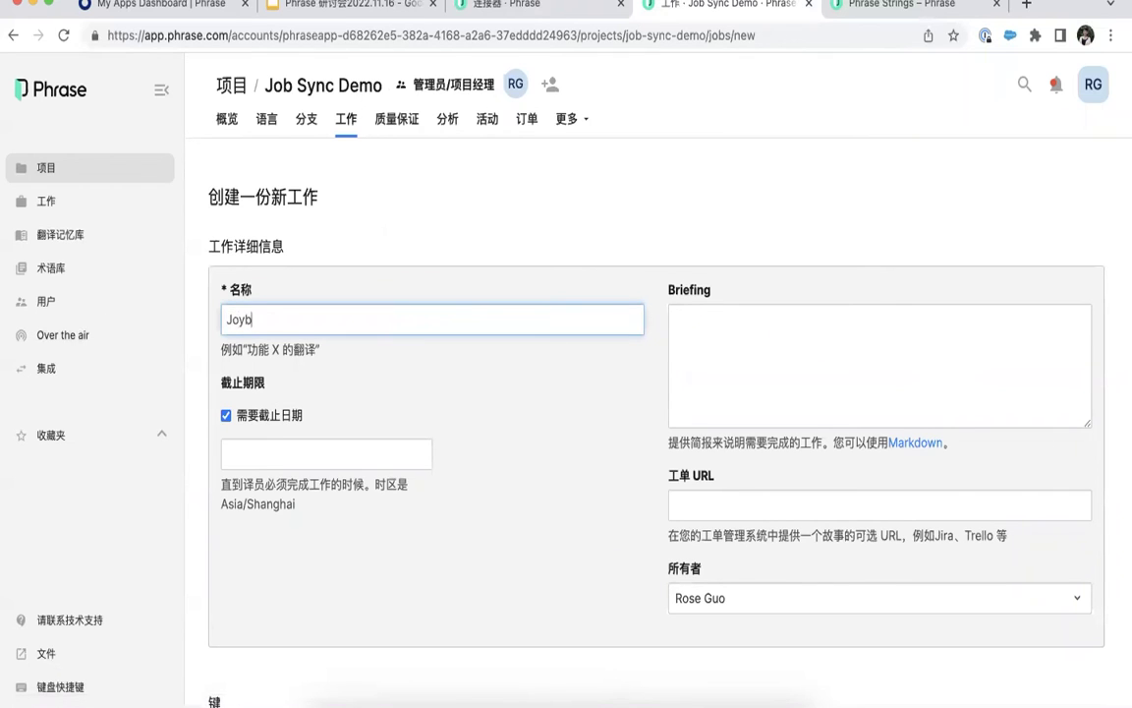
key("BackSpace")
type("sync demo 1")
left_click(341, 442)
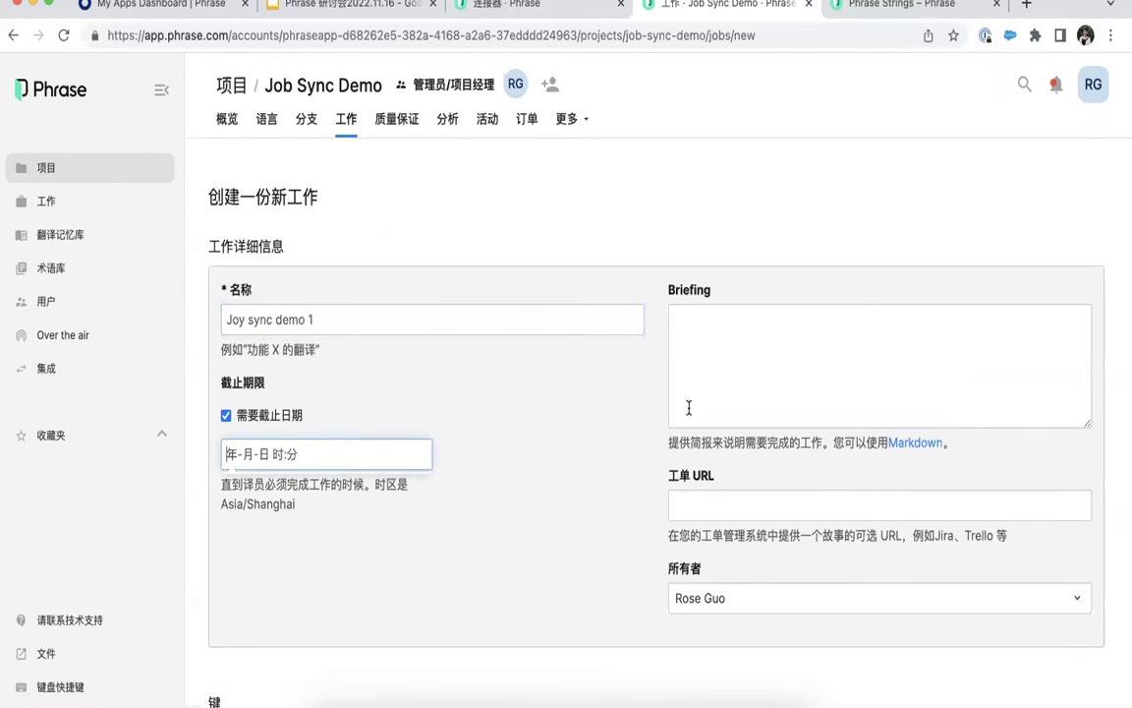
left_click(756, 339)
- Select all 14 keys and add them to the job
scroll(756, 339, "down", 1)
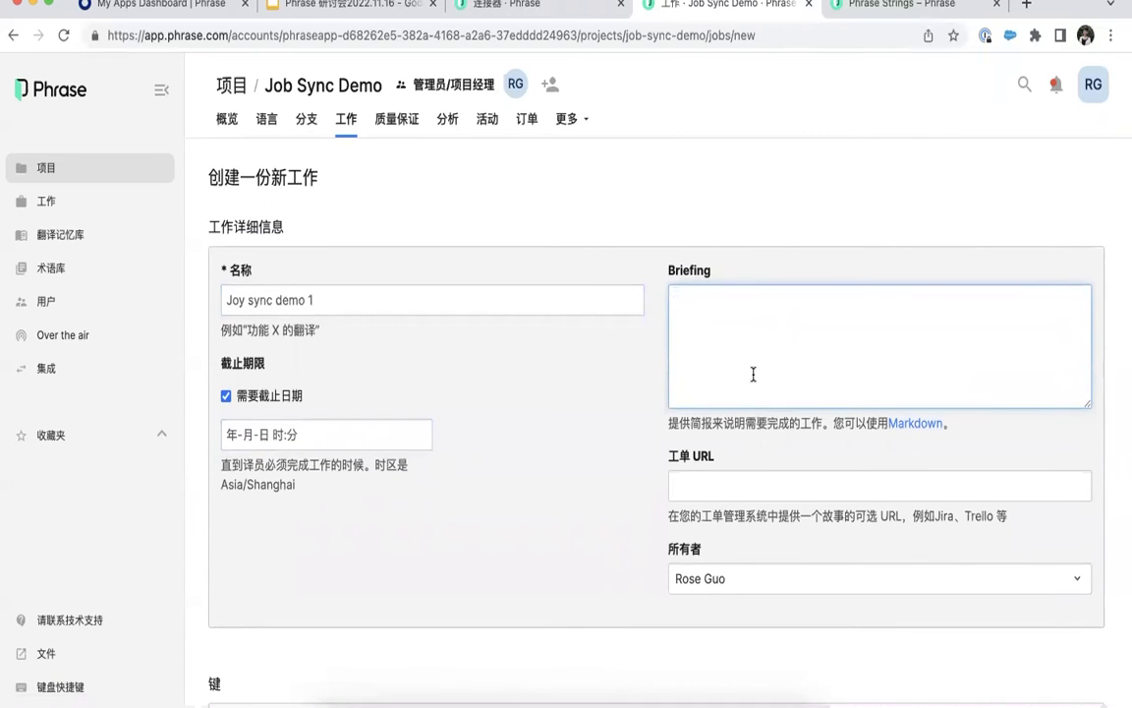
scroll(753, 374, "down", 1)
scroll(753, 374, "down", 5)
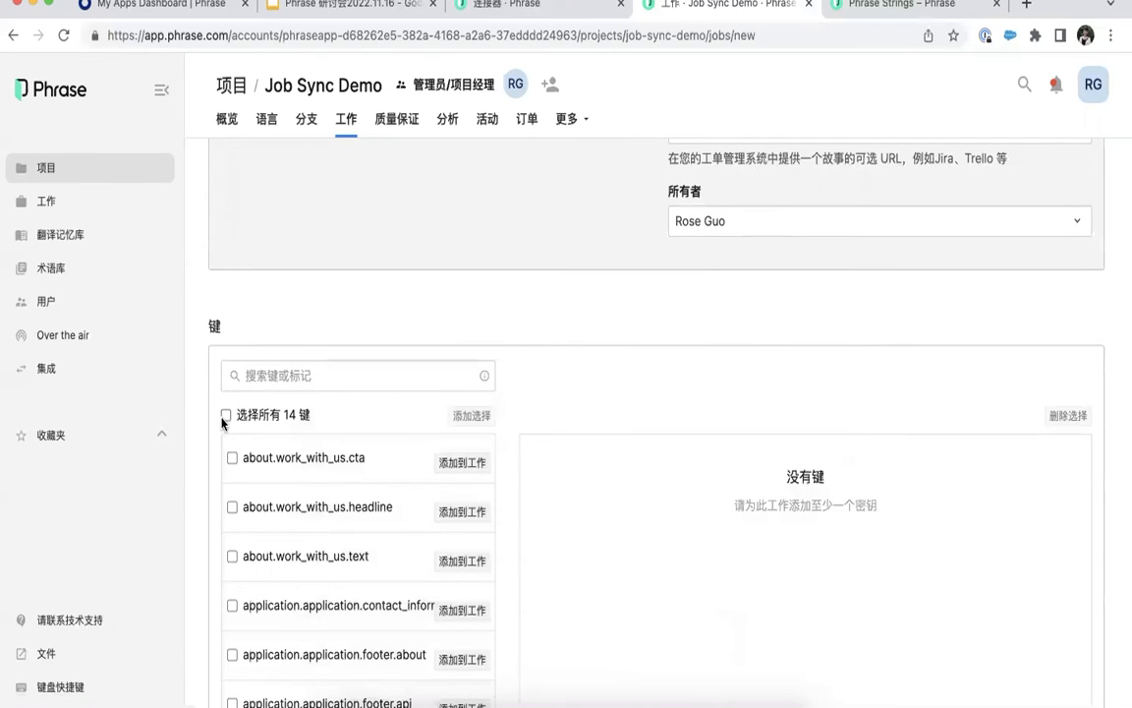
left_click(225, 415)
left_click(472, 416)
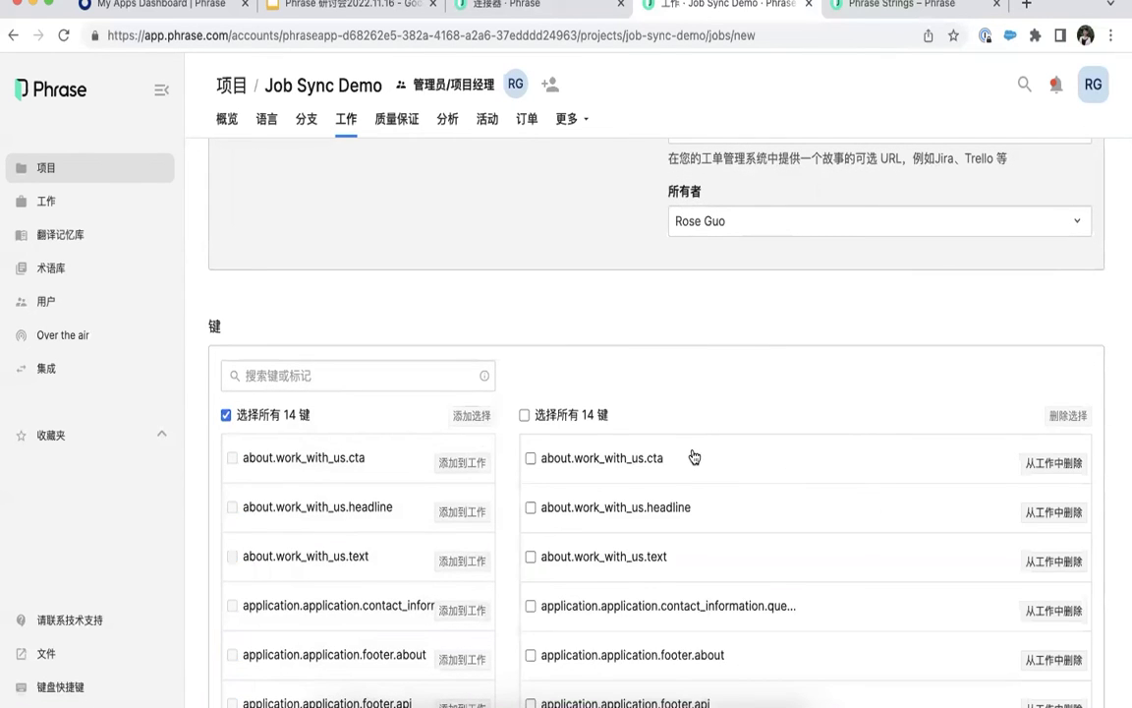
- Choose zh_CN as the target language and continue with the draft job
scroll(690, 458, "down", 3)
scroll(569, 384, "down", 5)
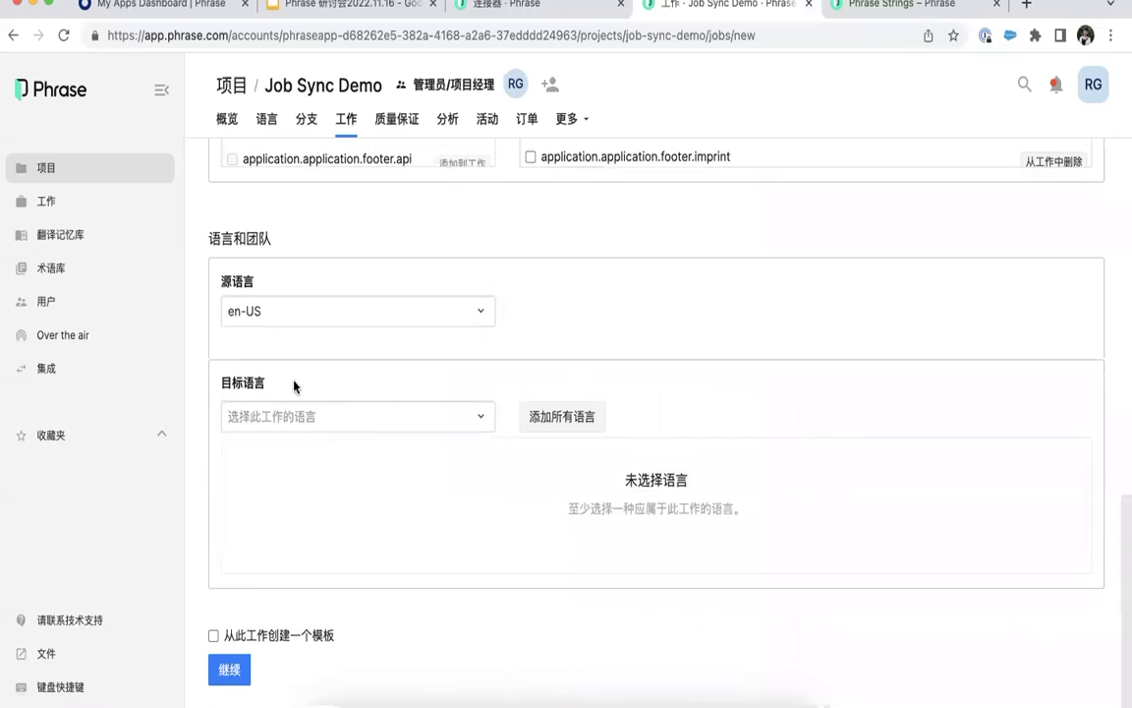
left_click(293, 423)
left_click(280, 518)
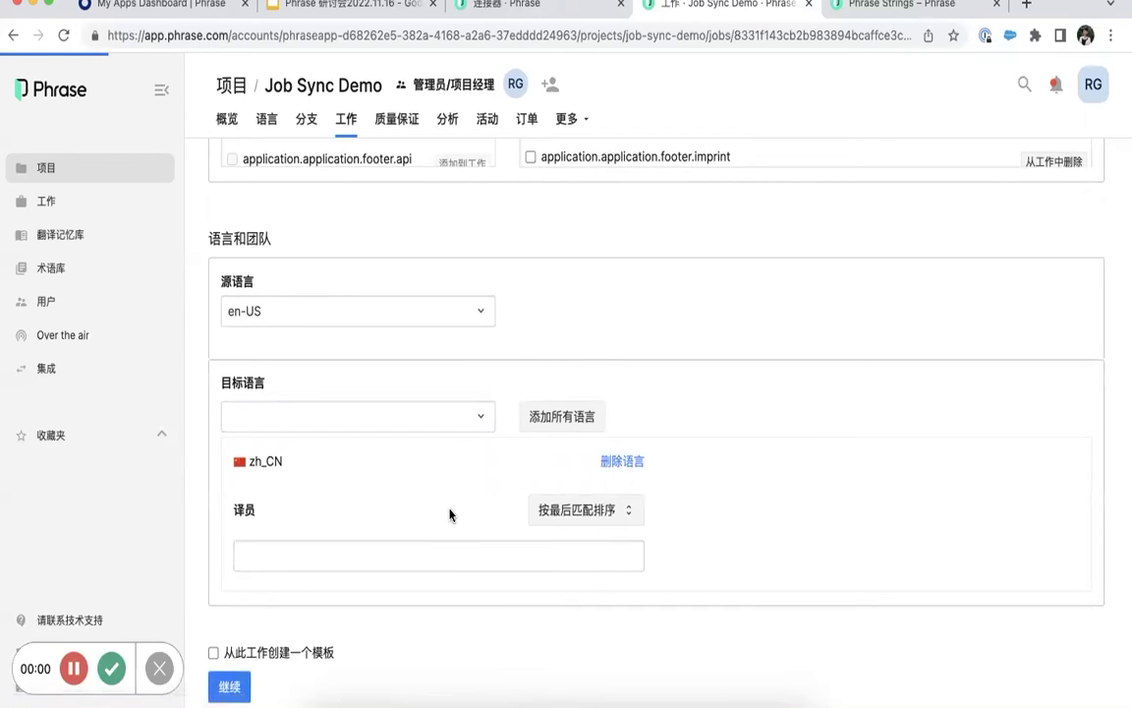
scroll(449, 514, "down", 3)
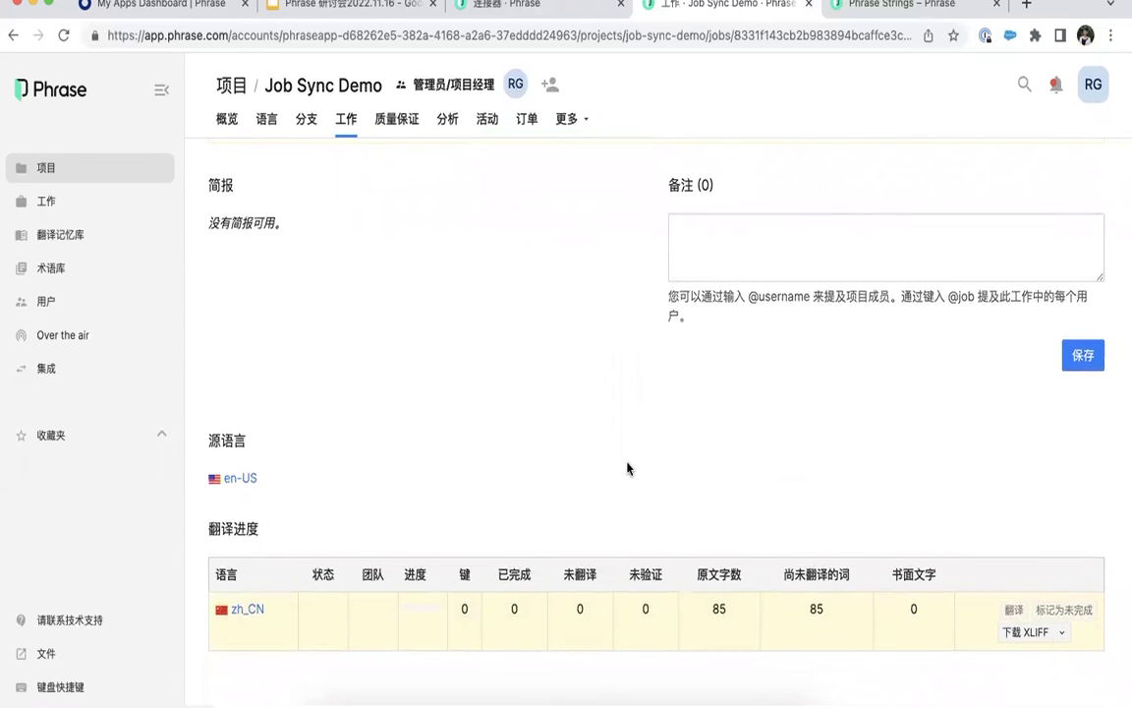
scroll(614, 457, "up", 3)
left_click(263, 309)
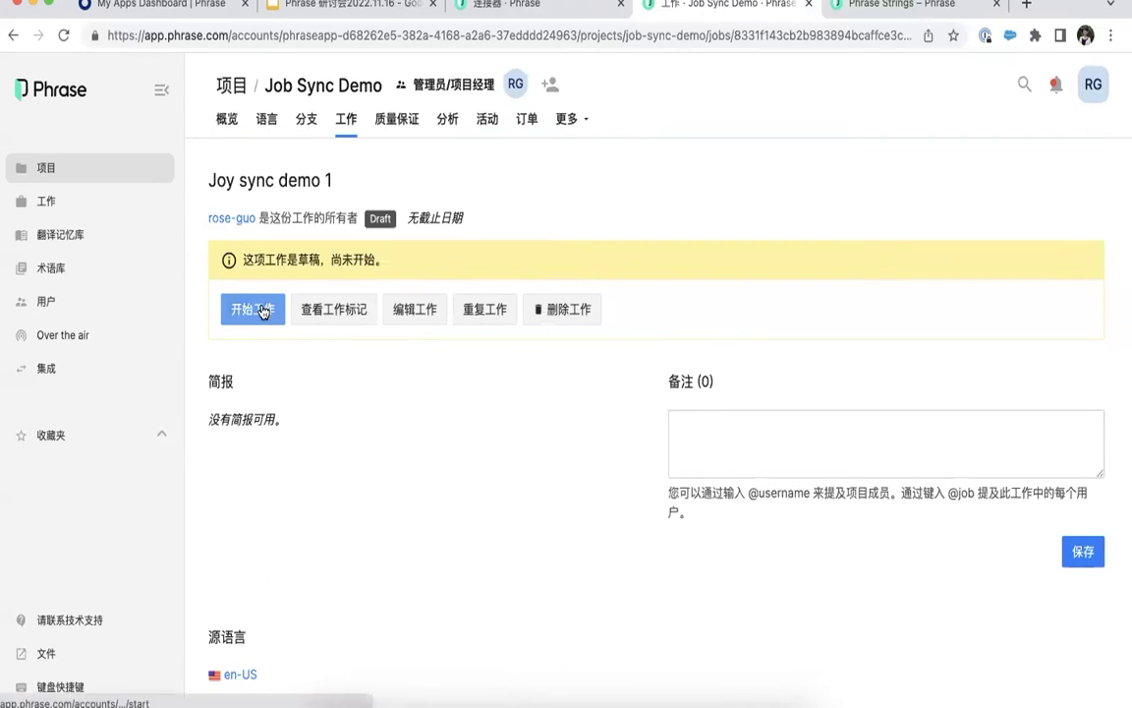
- Start the Joy sync demo 1 job and switch to the TMS connectors tab
left_click(263, 310)
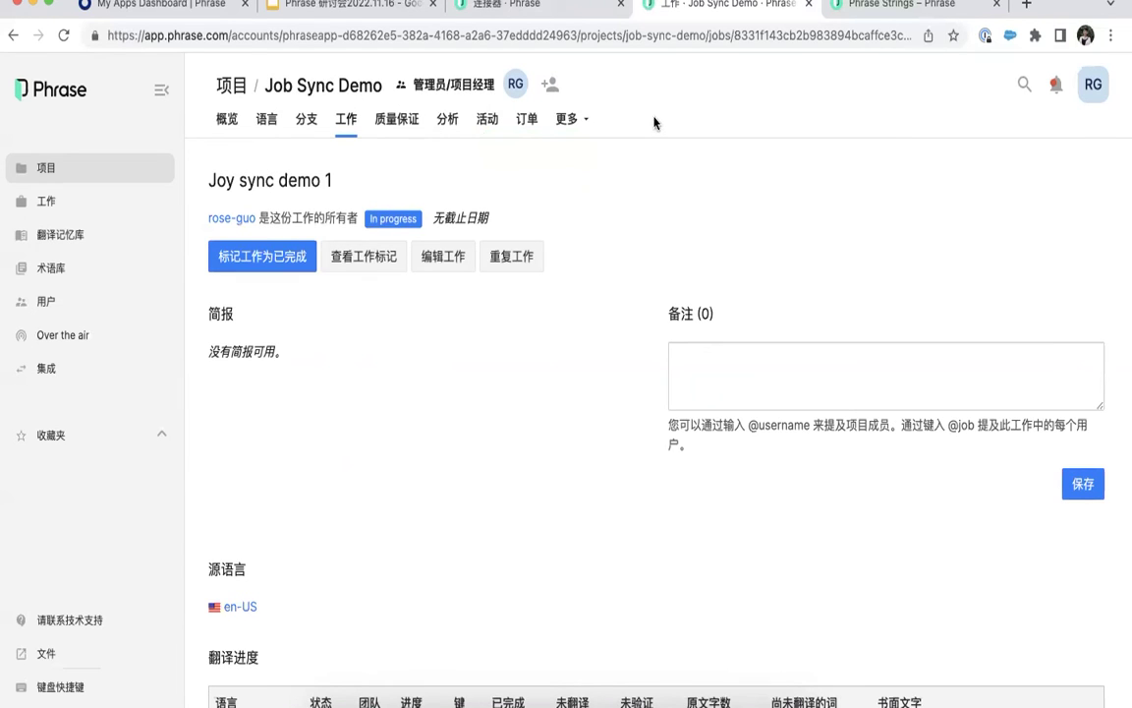
left_click(582, 17)
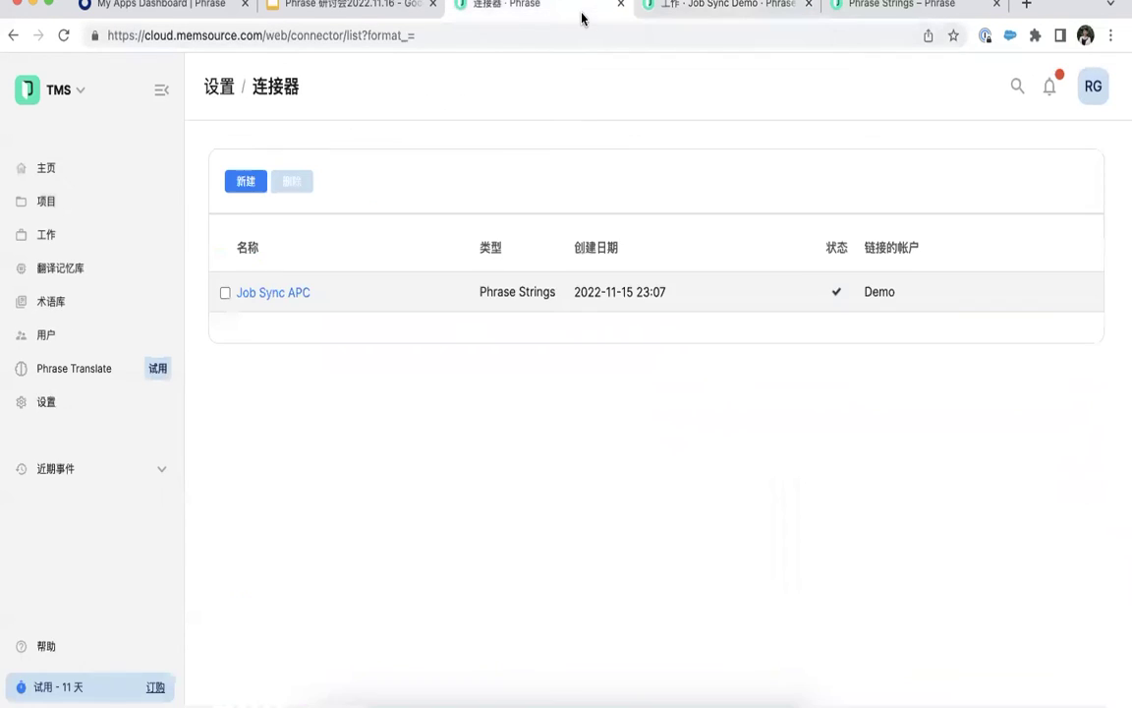
- From the TMS Projects list, open Job Sync Demo #2 and start a new job under Jobs
left_click(69, 203)
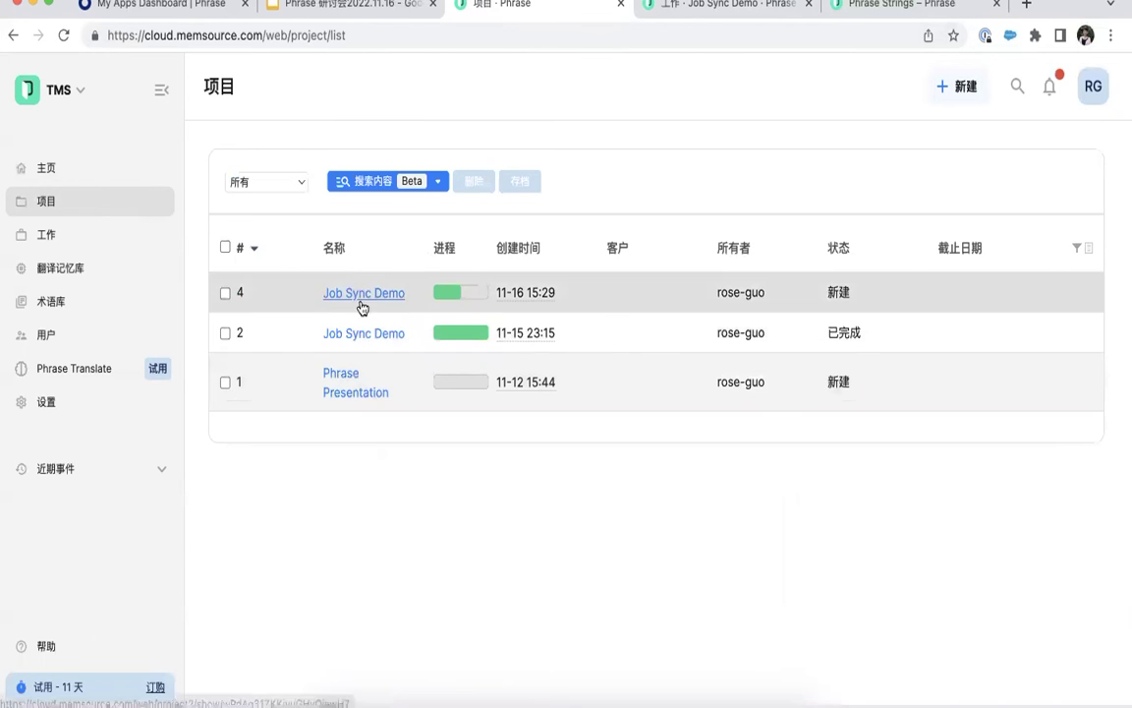
left_click(363, 344)
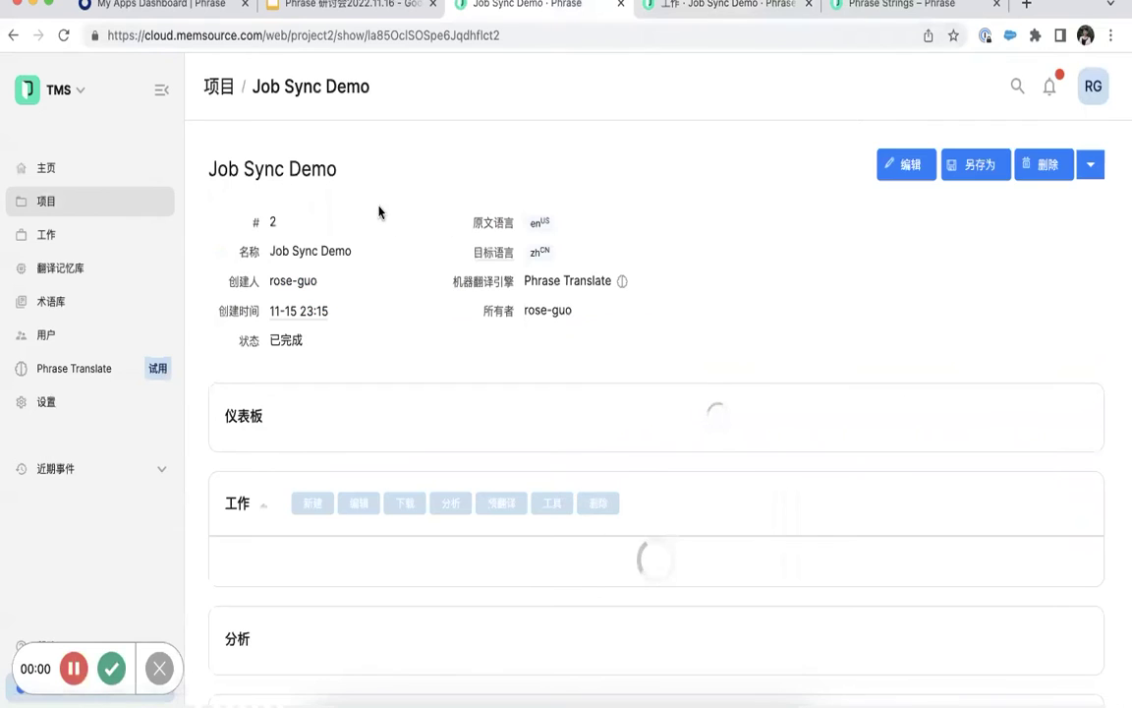
scroll(322, 295, "down", 2)
scroll(318, 332, "up", 2)
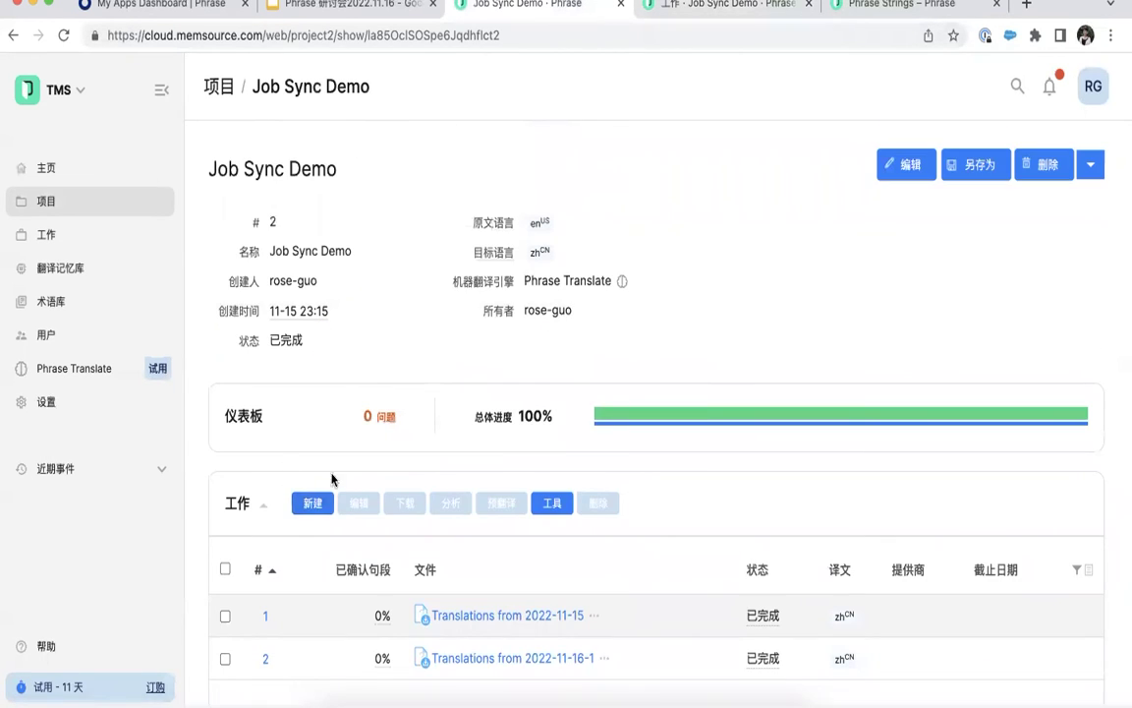
left_click(313, 502)
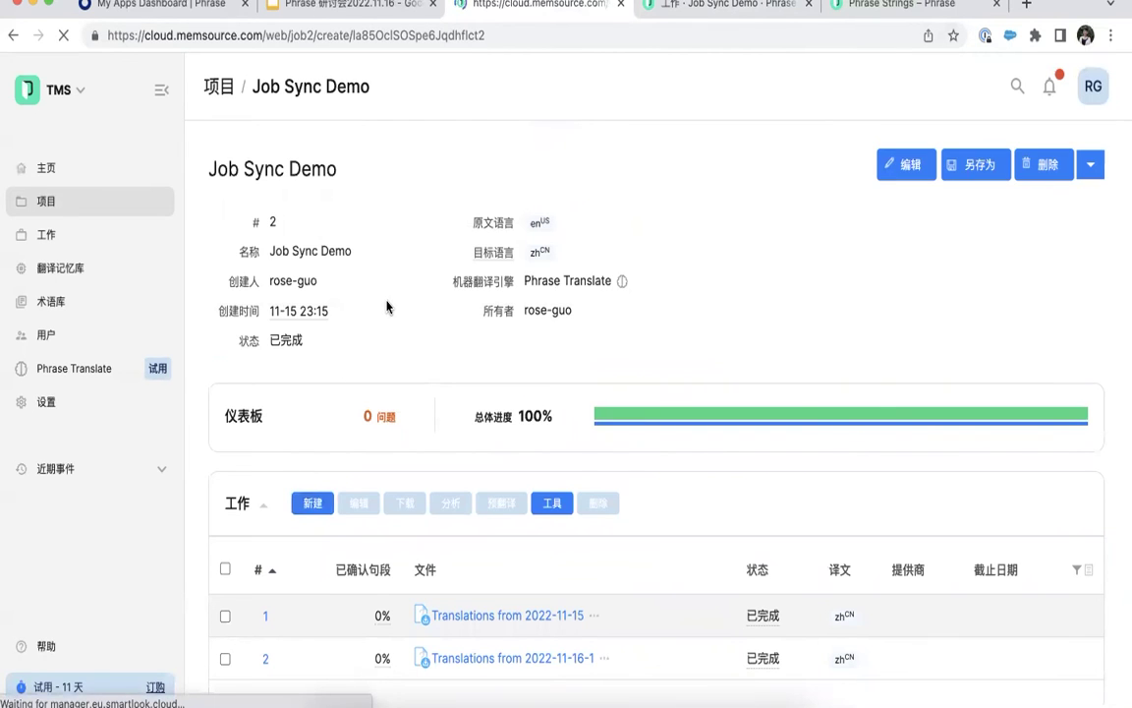
- Add Joy sync demo 1 from the Job Sync APC repository and create the zh_cn pre-translated job
left_click(266, 220)
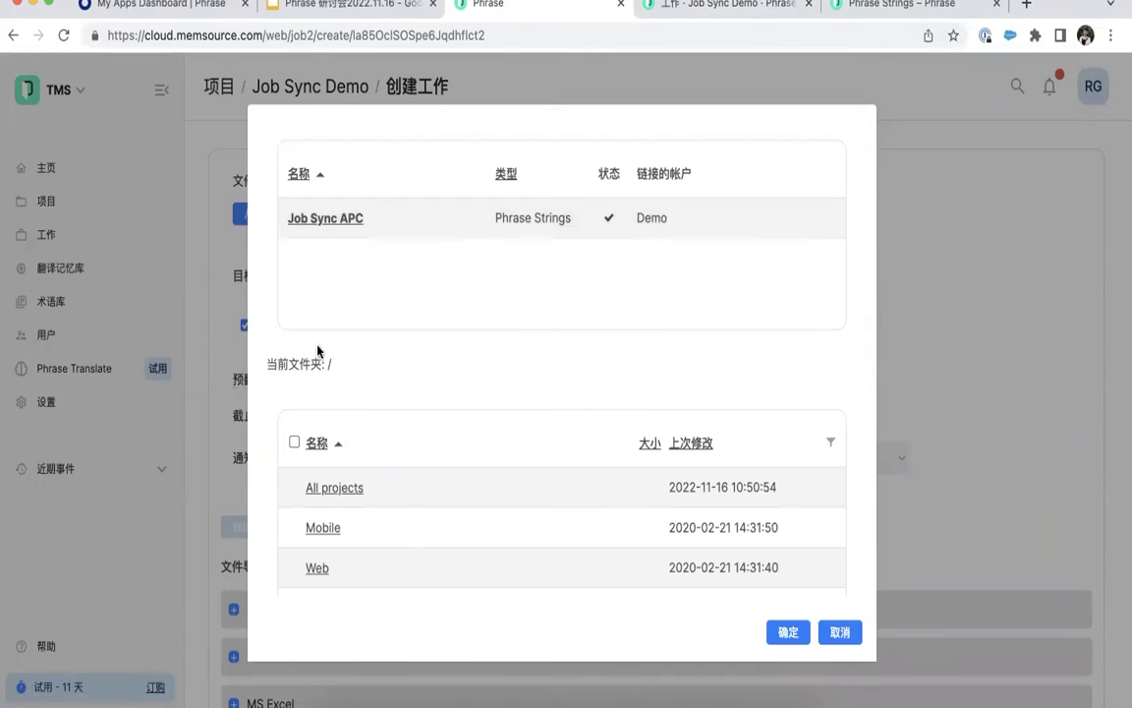
left_click(329, 489)
scroll(329, 488, "down", 2)
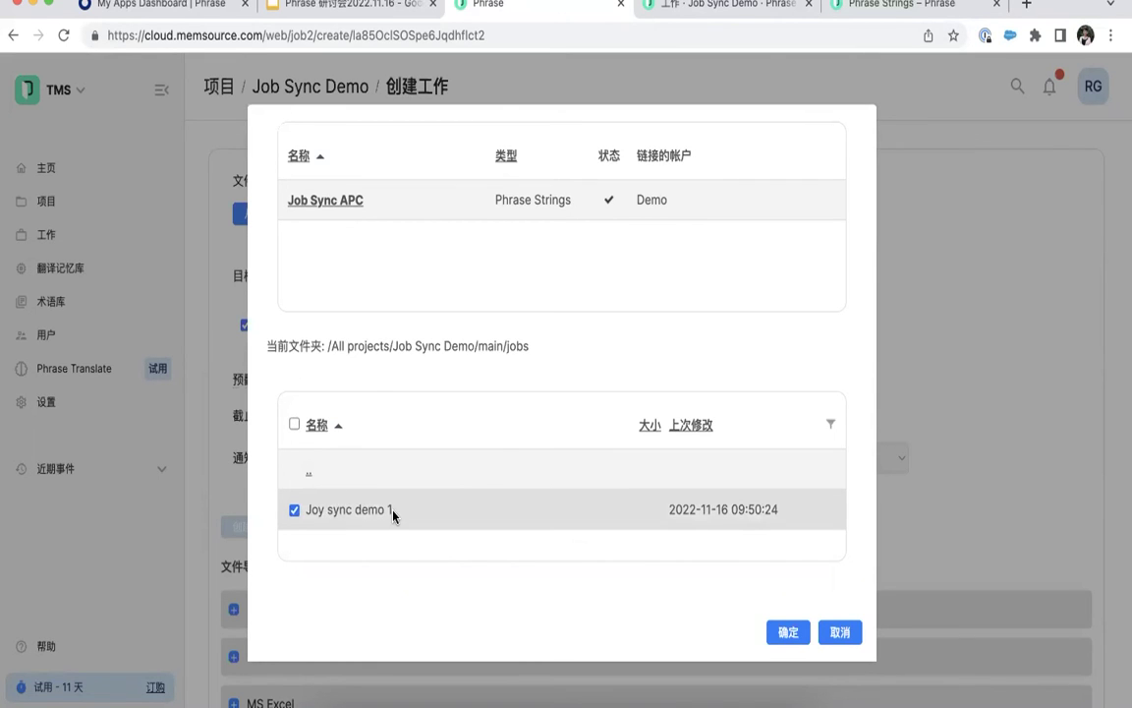
left_click(791, 635)
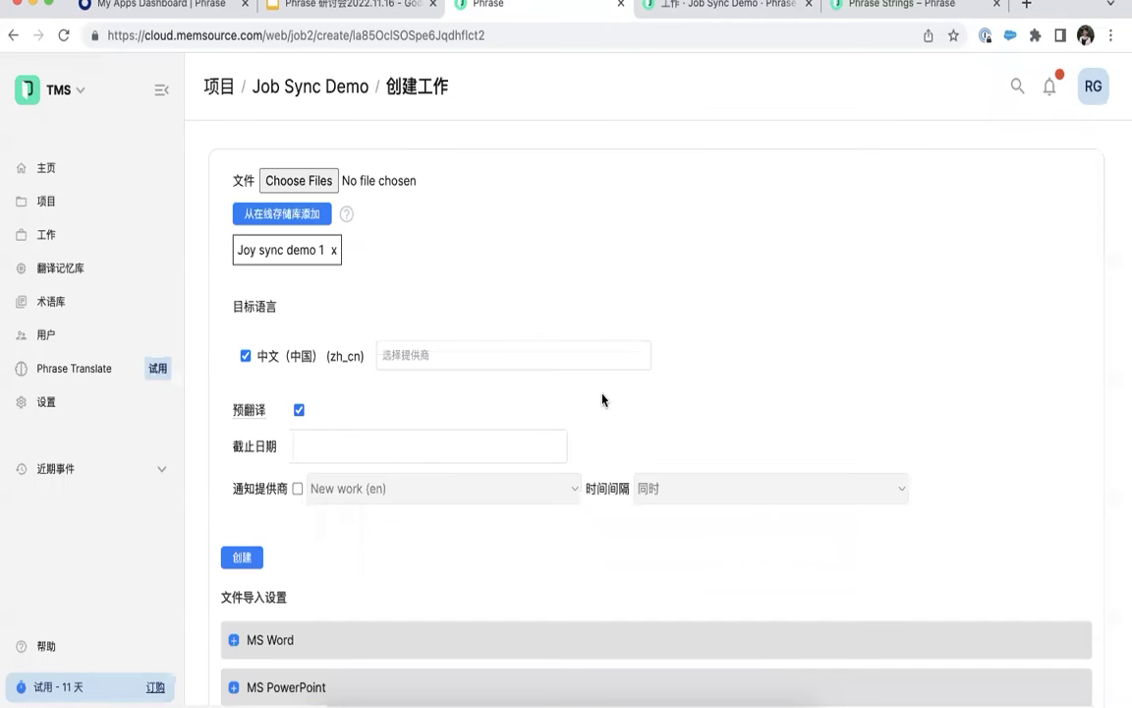
scroll(590, 413, "down", 2)
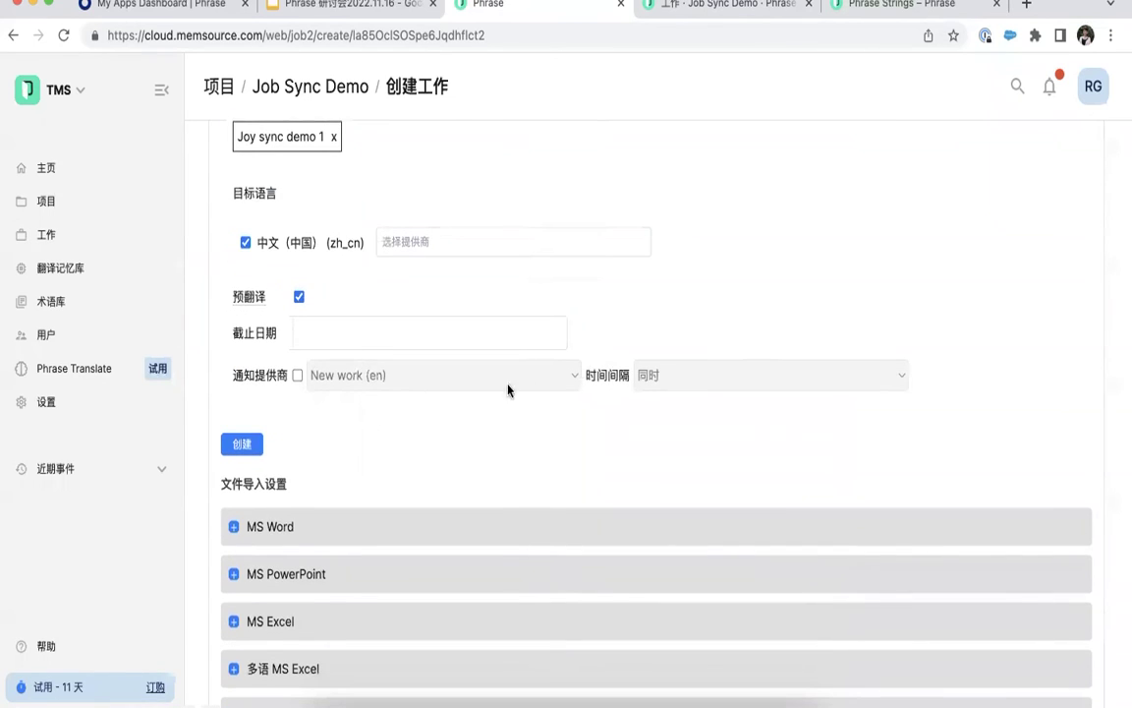
left_click(243, 444)
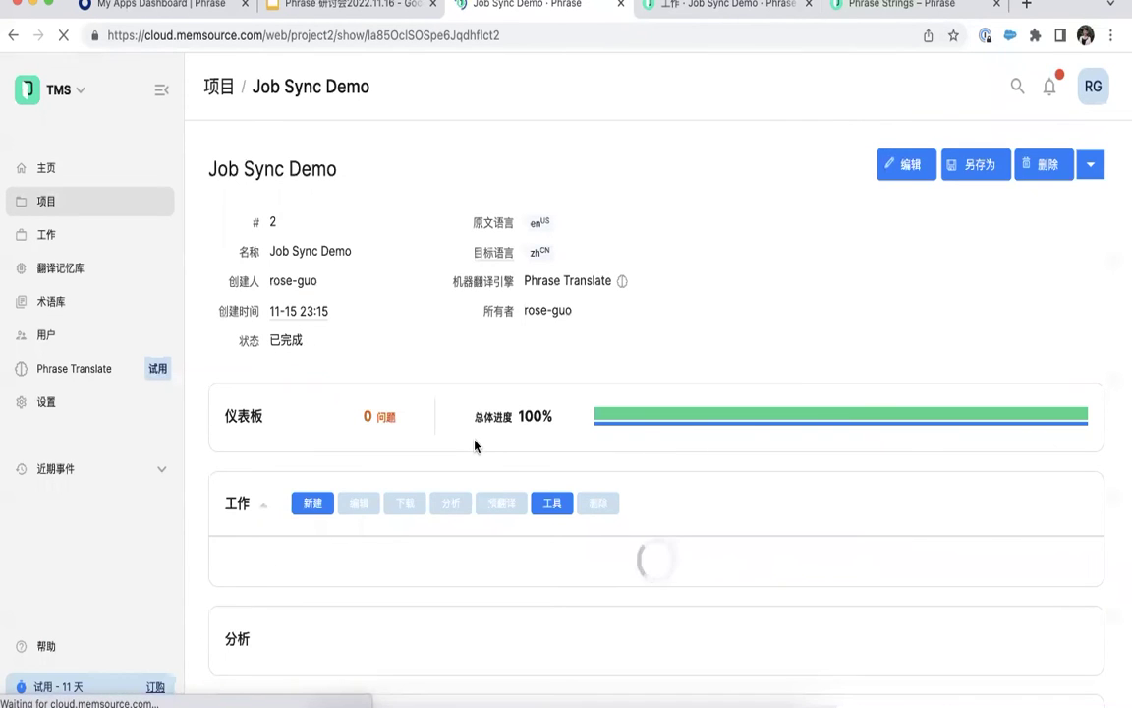
- Open Joy sync demo 1 from the Jobs table in the CAT editor
scroll(474, 408, "down", 3)
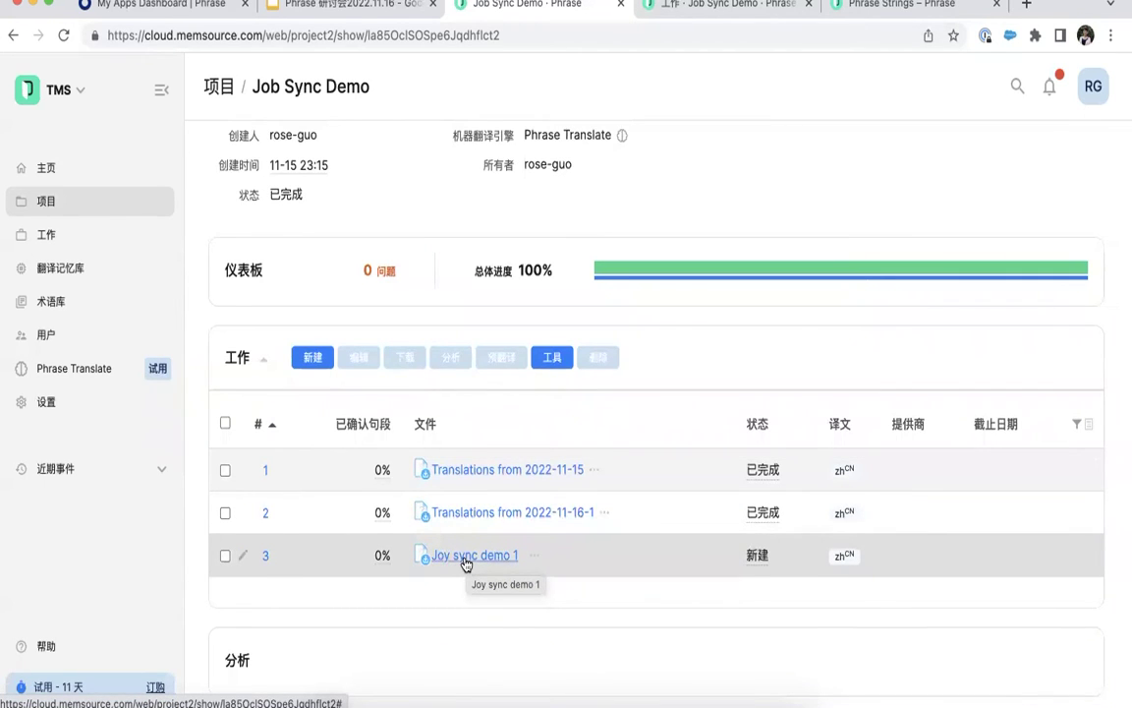
left_click(466, 558)
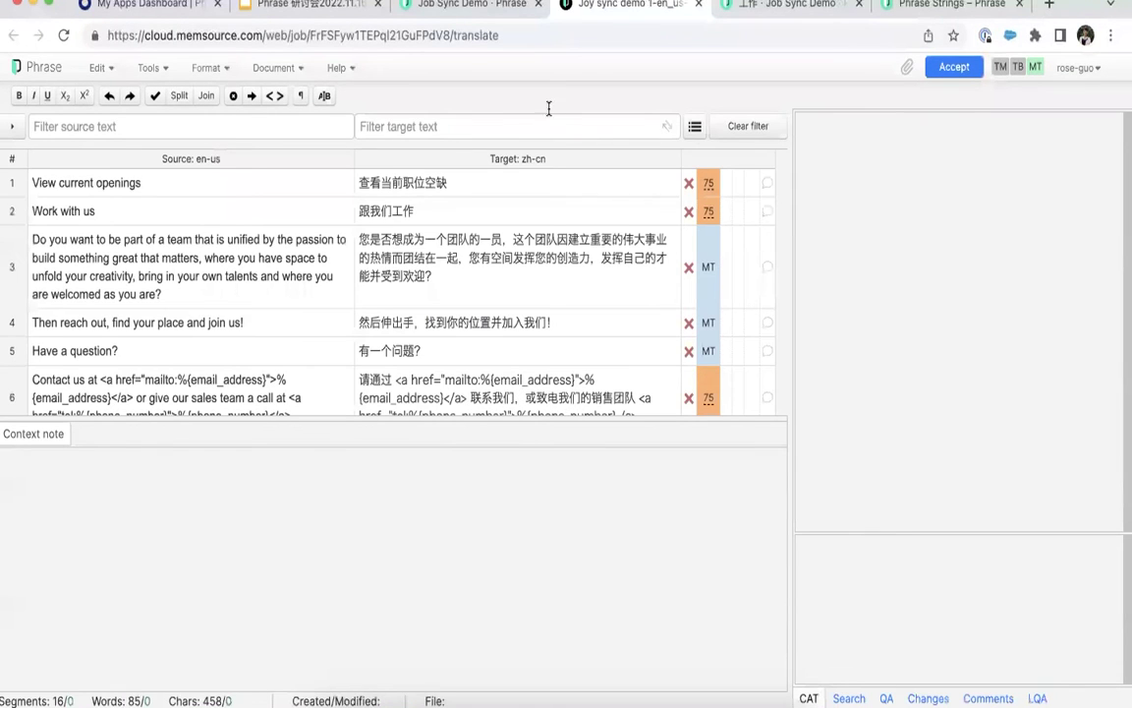
- Review segments 1–3's translations, matches, context keys and screenshot notes
left_click(435, 245)
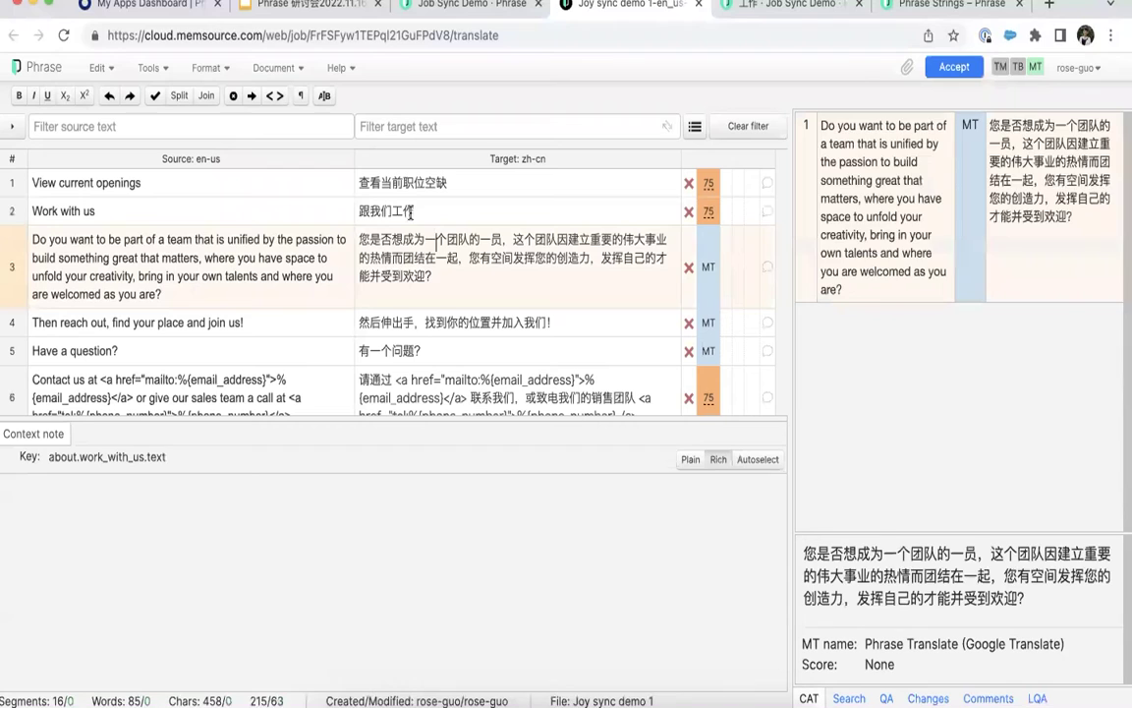
left_click(411, 211)
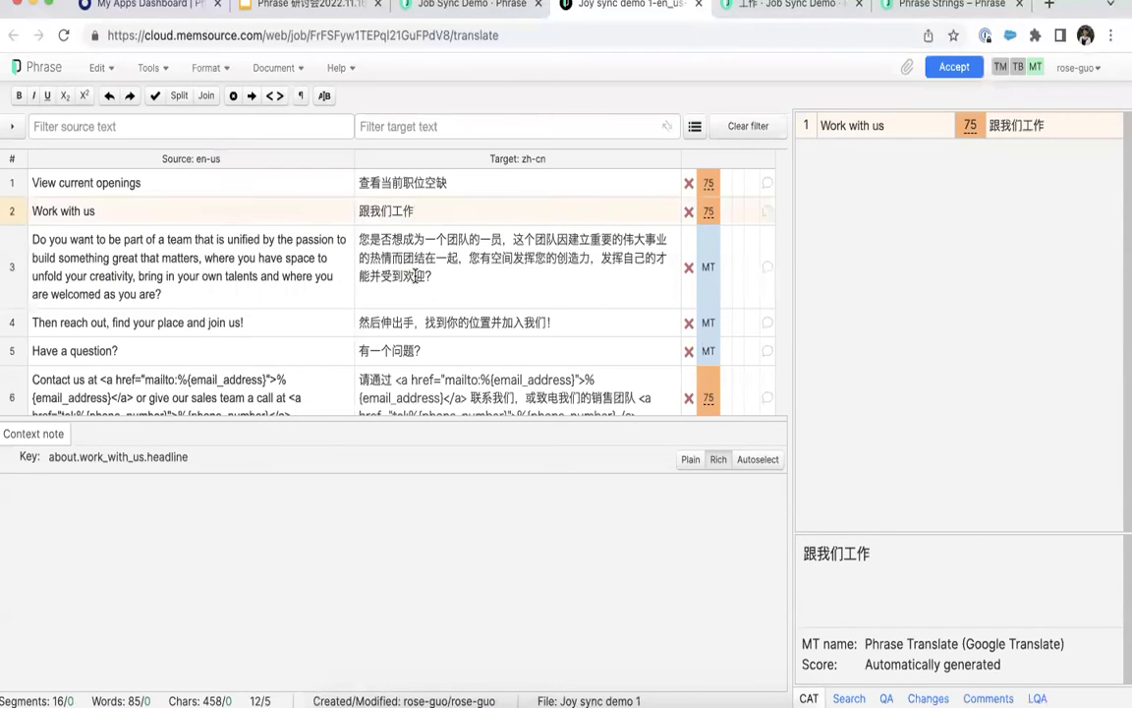
left_click(472, 182)
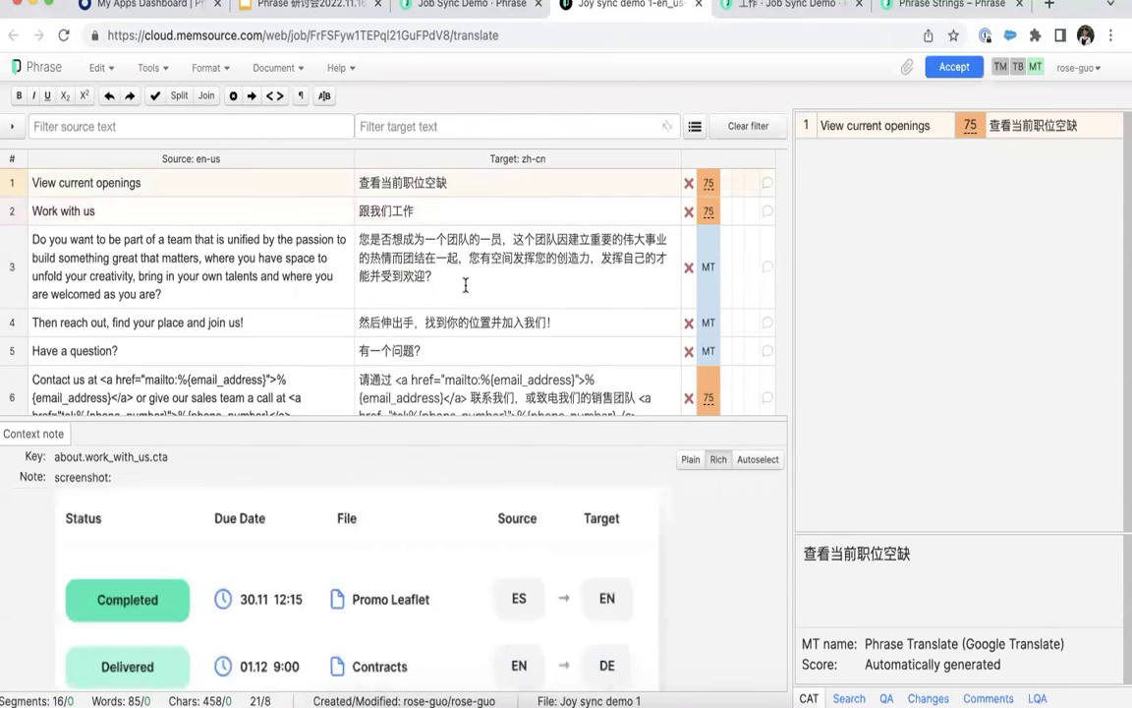
left_click(304, 232)
left_click(449, 183)
left_click(446, 210)
left_click(406, 183)
scroll(108, 447, "down", 5)
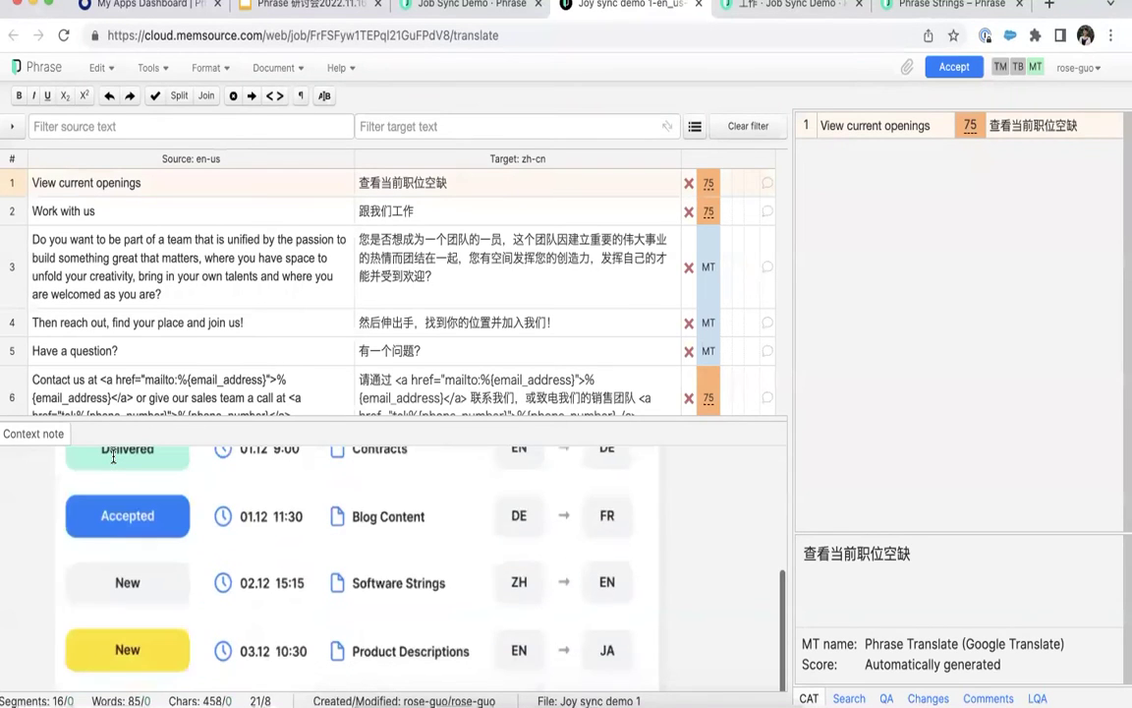
scroll(322, 446, "up", 5)
scroll(565, 590, "down", 4)
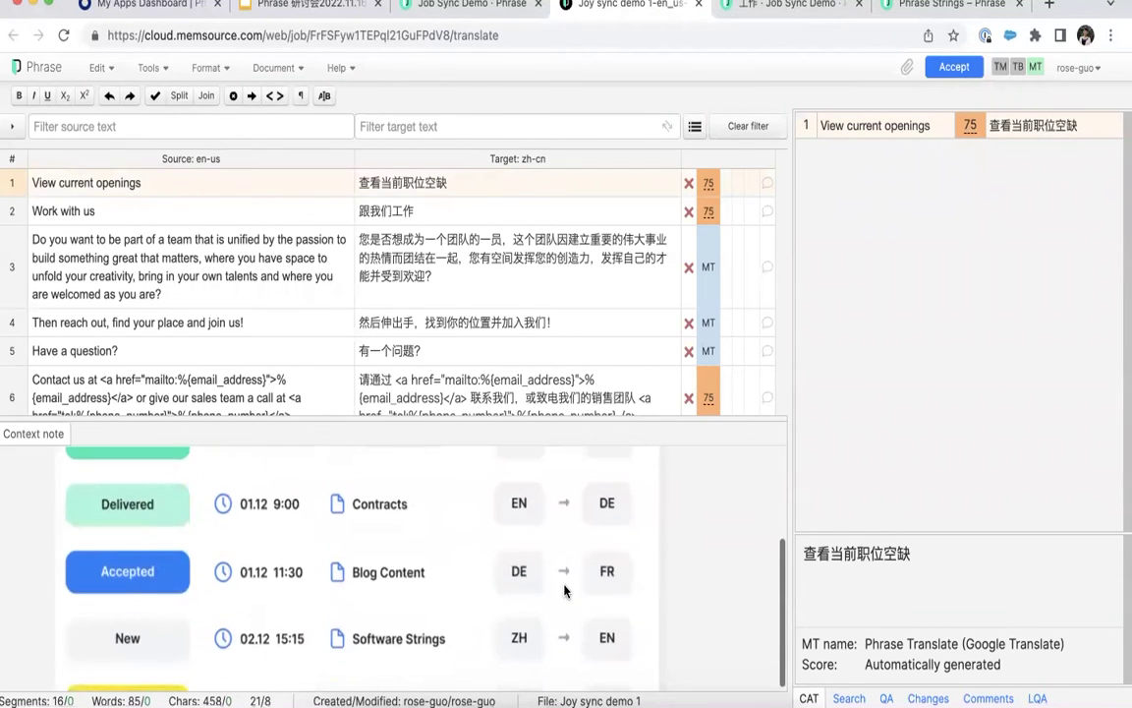
scroll(566, 589, "down", 1)
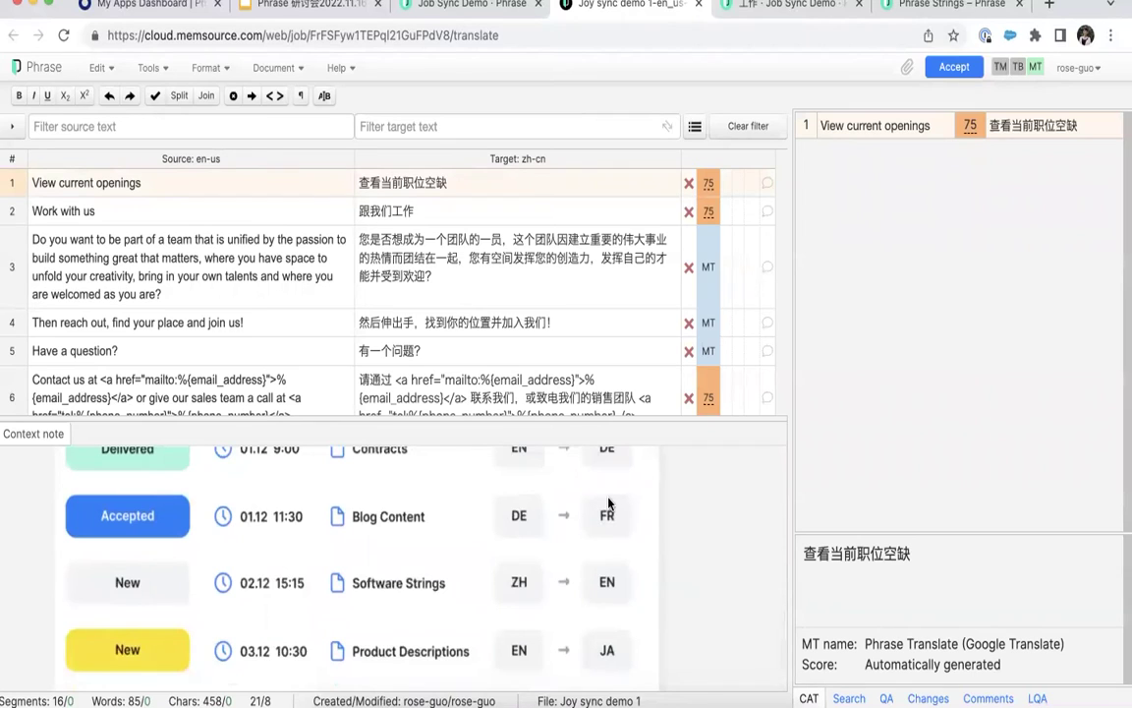
scroll(573, 513, "up", 3)
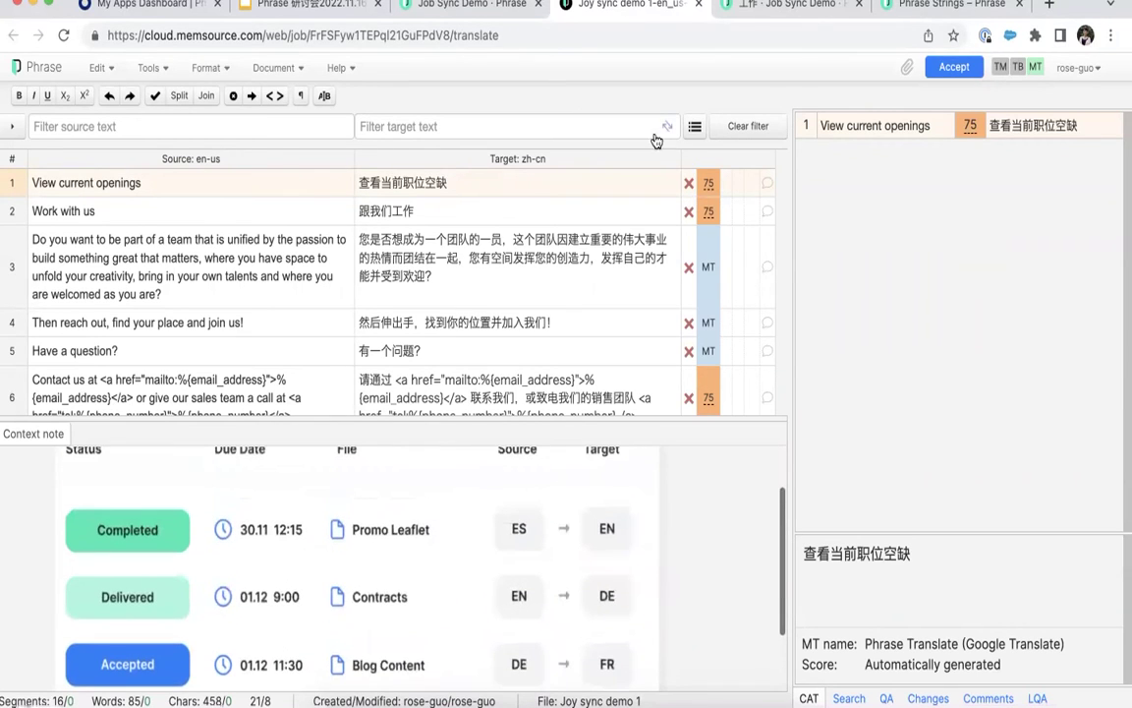
left_click(540, 209)
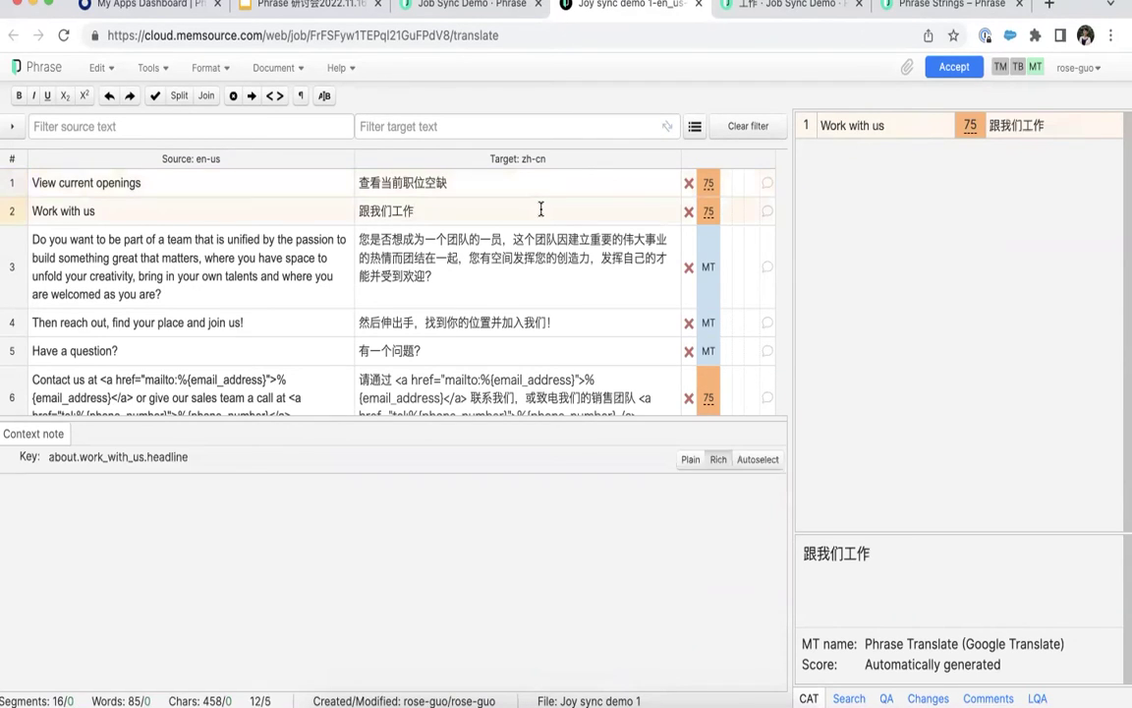
- Accept the Joy sync demo 1 job and begin marking it complete
left_click(949, 67)
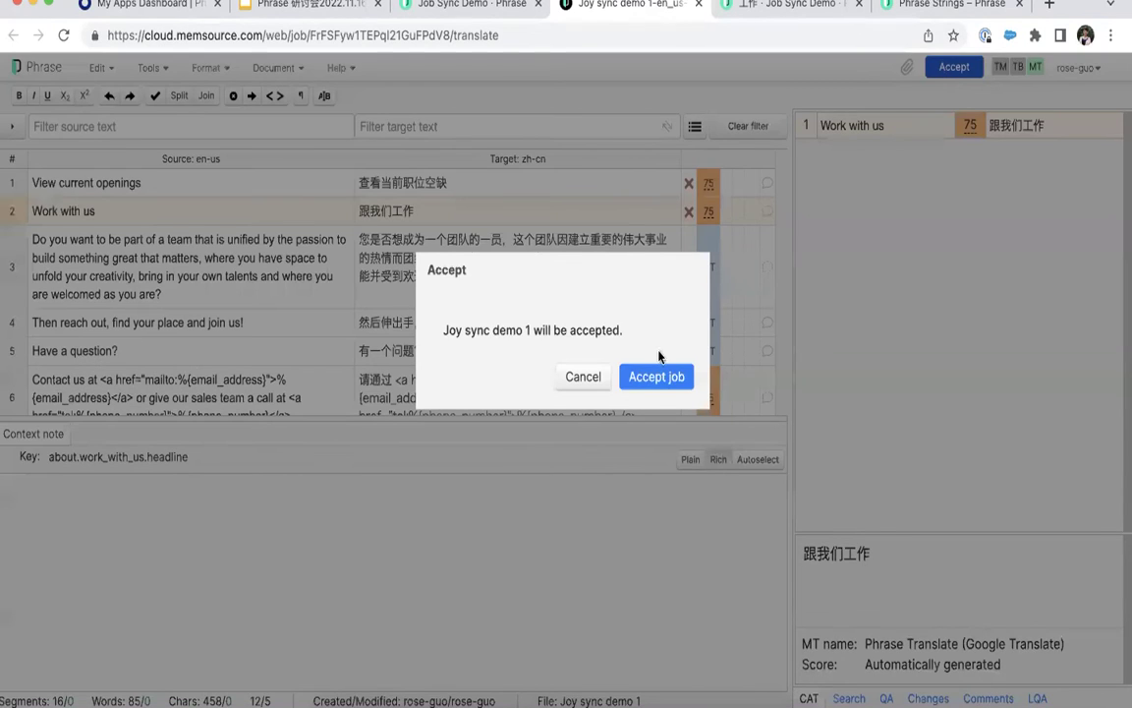
left_click(651, 377)
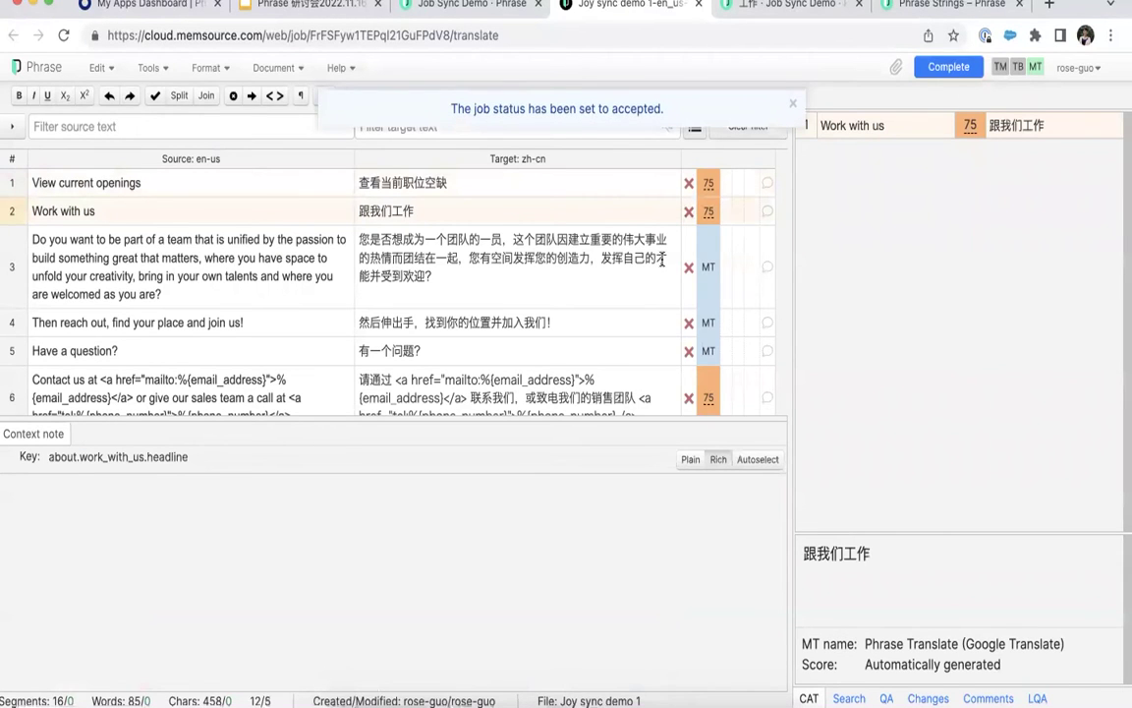
left_click(942, 69)
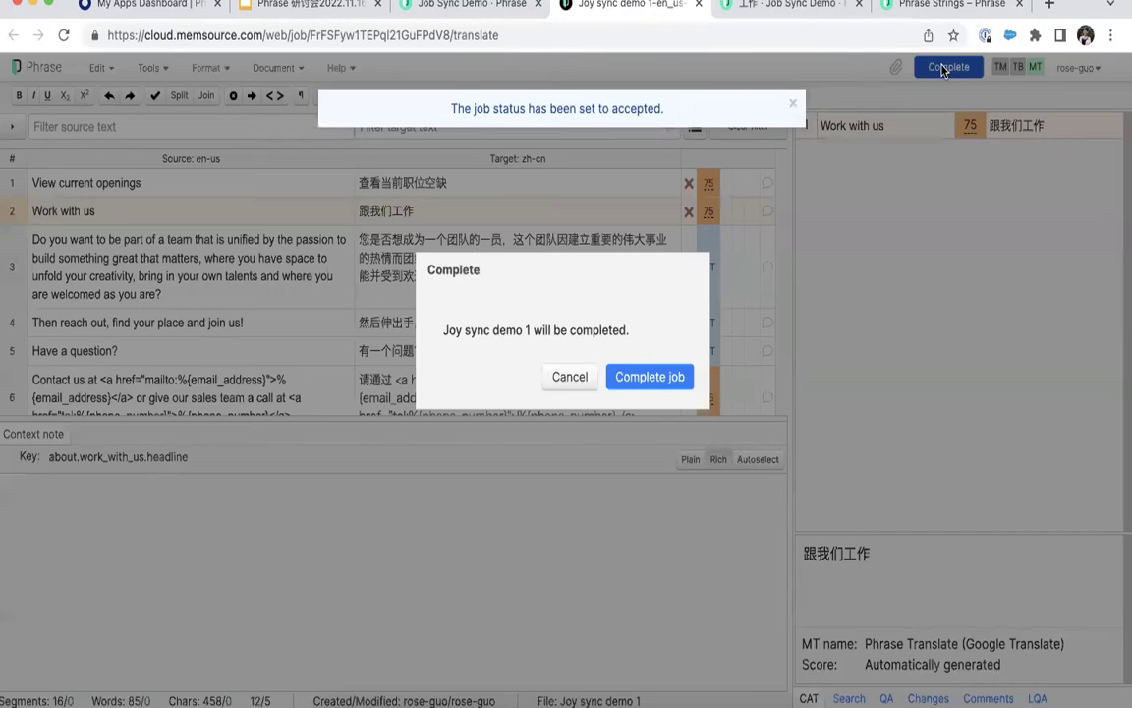
- Confirm Complete job and reload the Job Sync Demo project page to show it completed
left_click(639, 377)
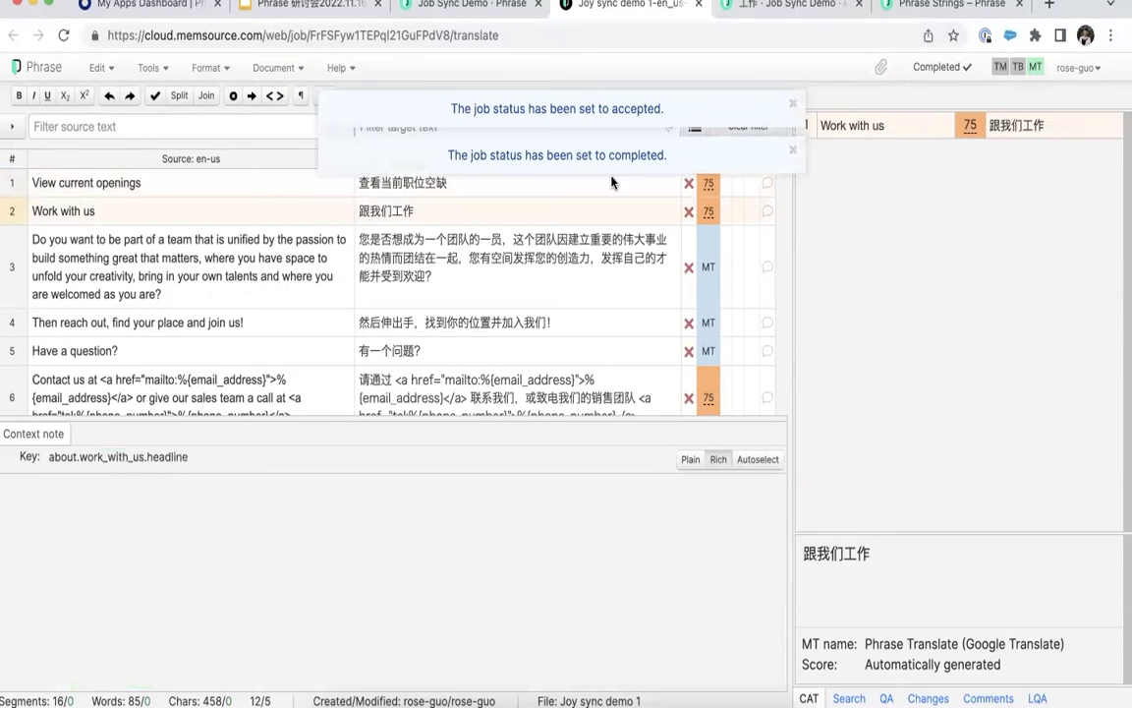
left_click(470, 5)
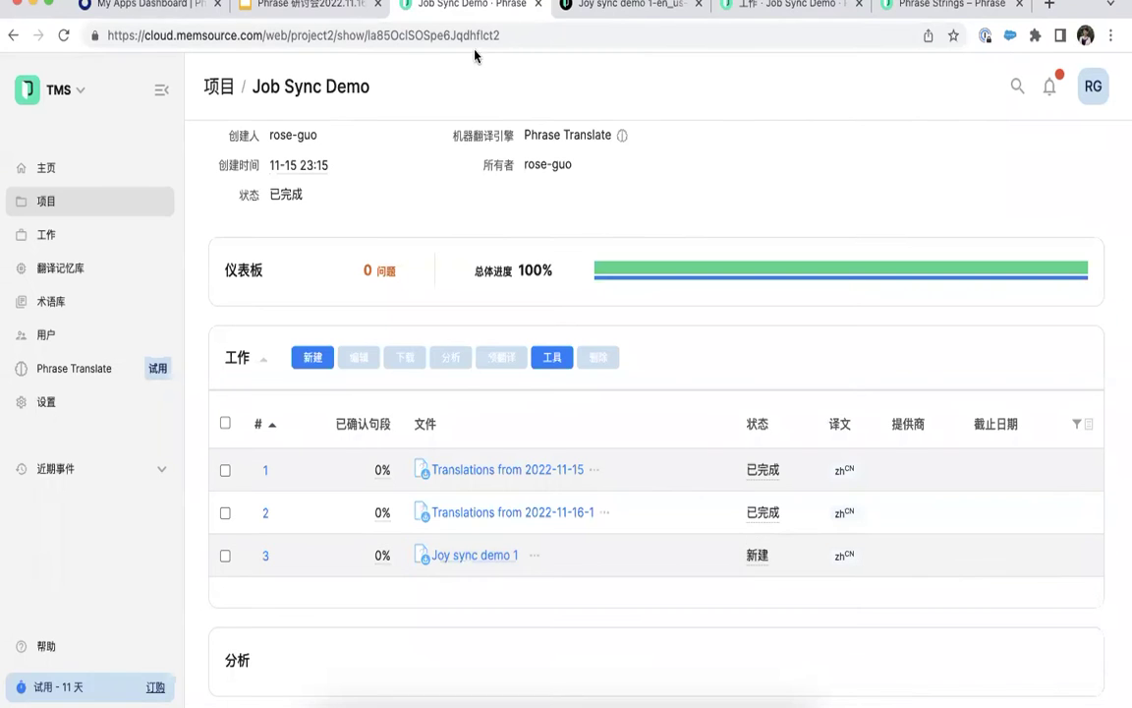
left_click(511, 40)
key("Return")
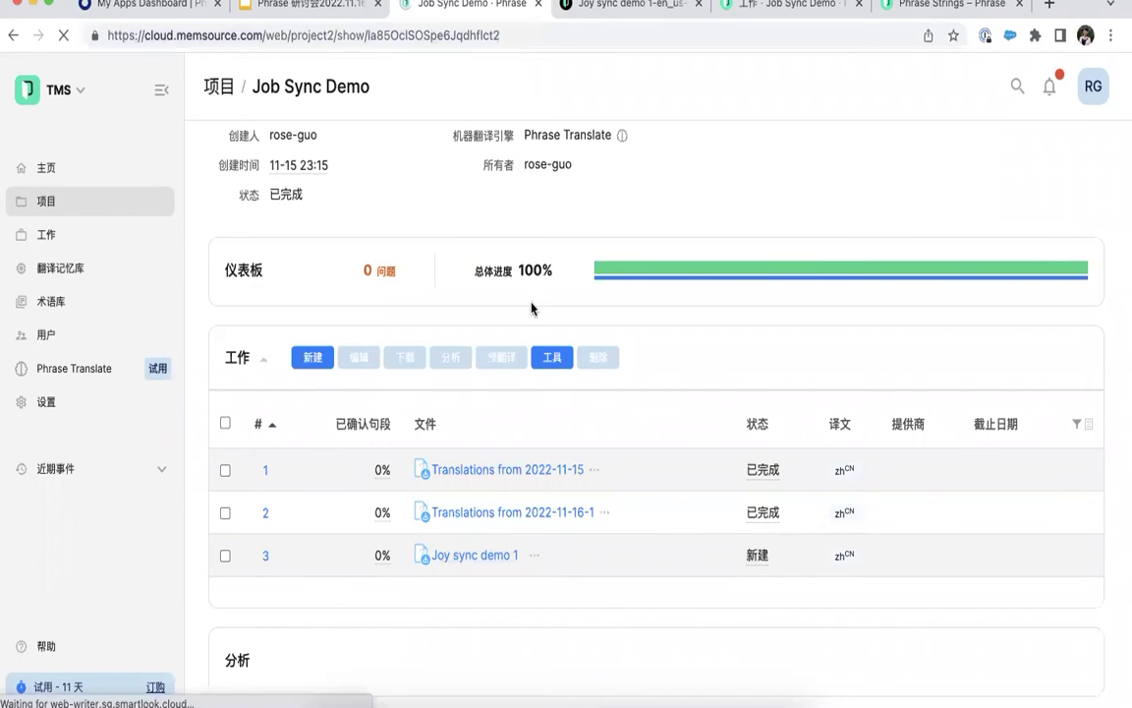
scroll(496, 541, "down", 5)
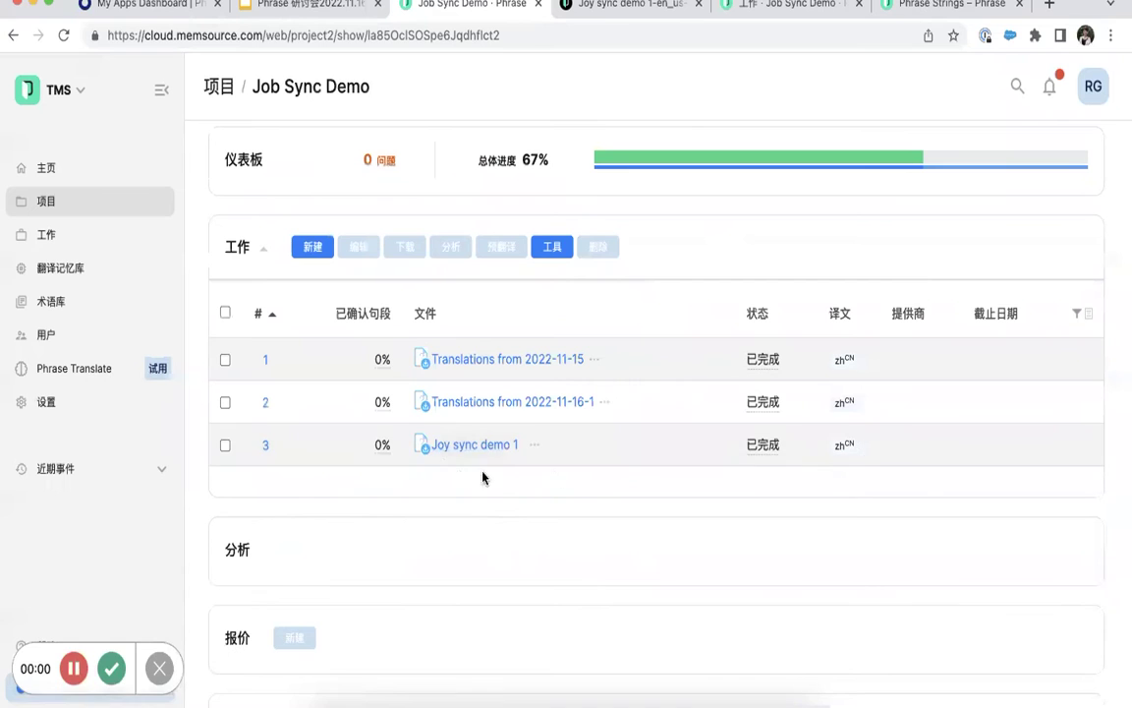
- Export Joy sync demo 1 via 下载 > 导出到在线存储库, then view its Phrase Strings job page
left_click(225, 444)
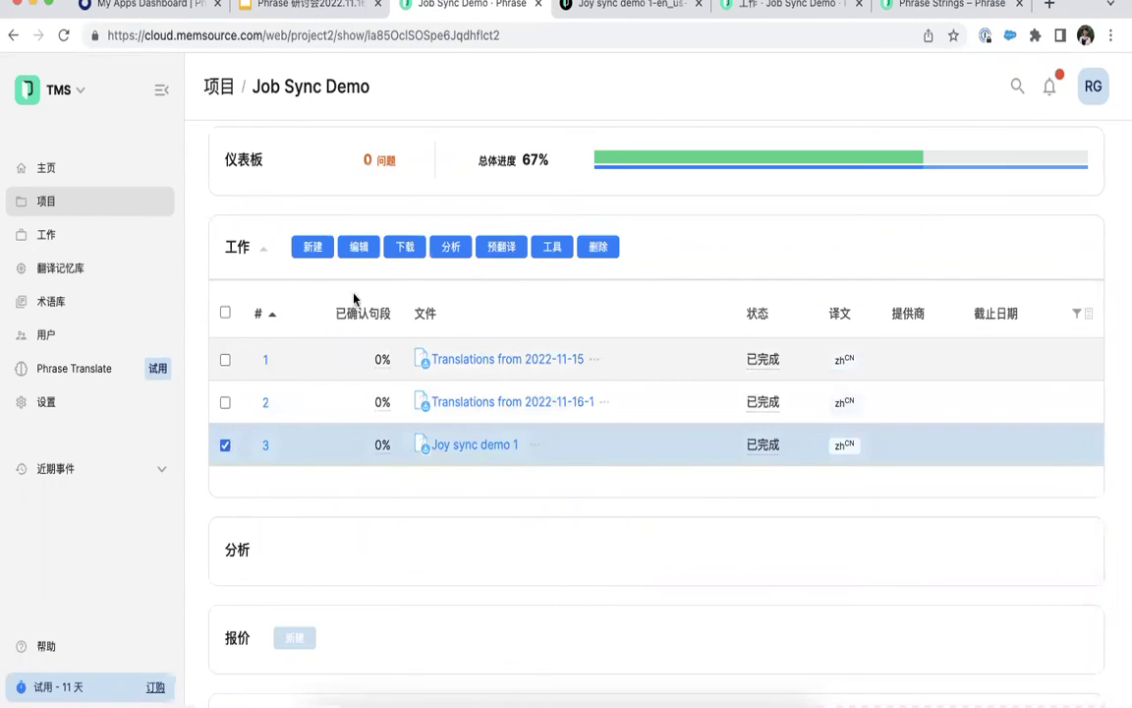
left_click(403, 248)
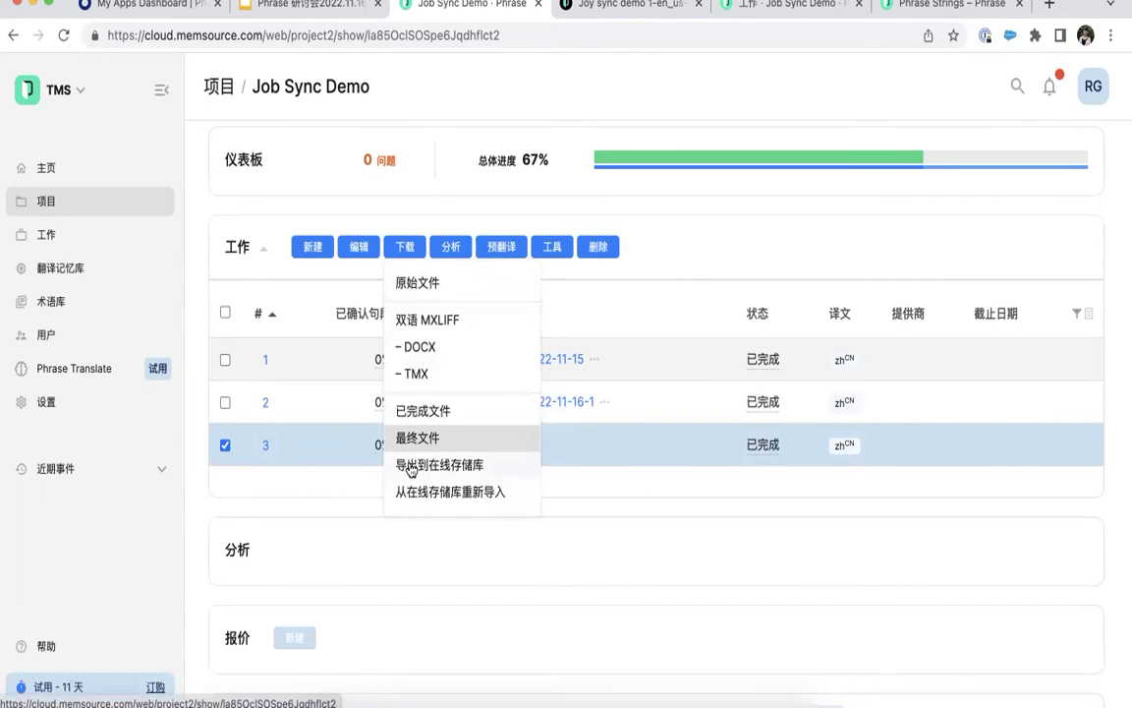
left_click(411, 469)
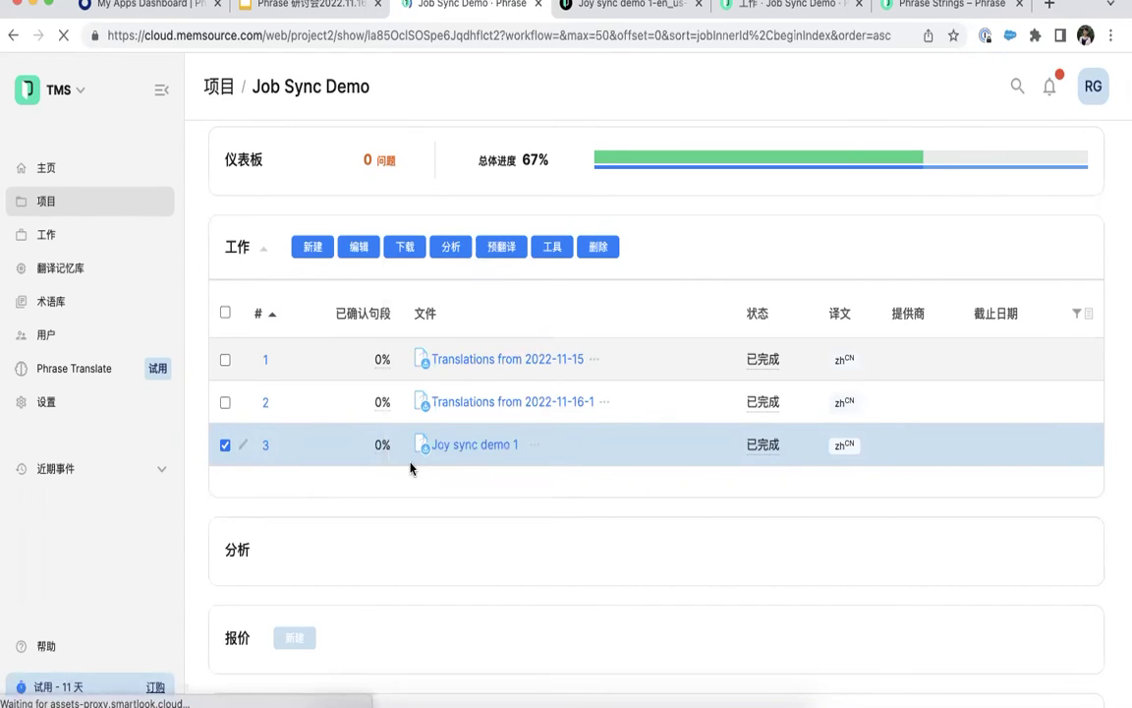
scroll(413, 468, "down", 5)
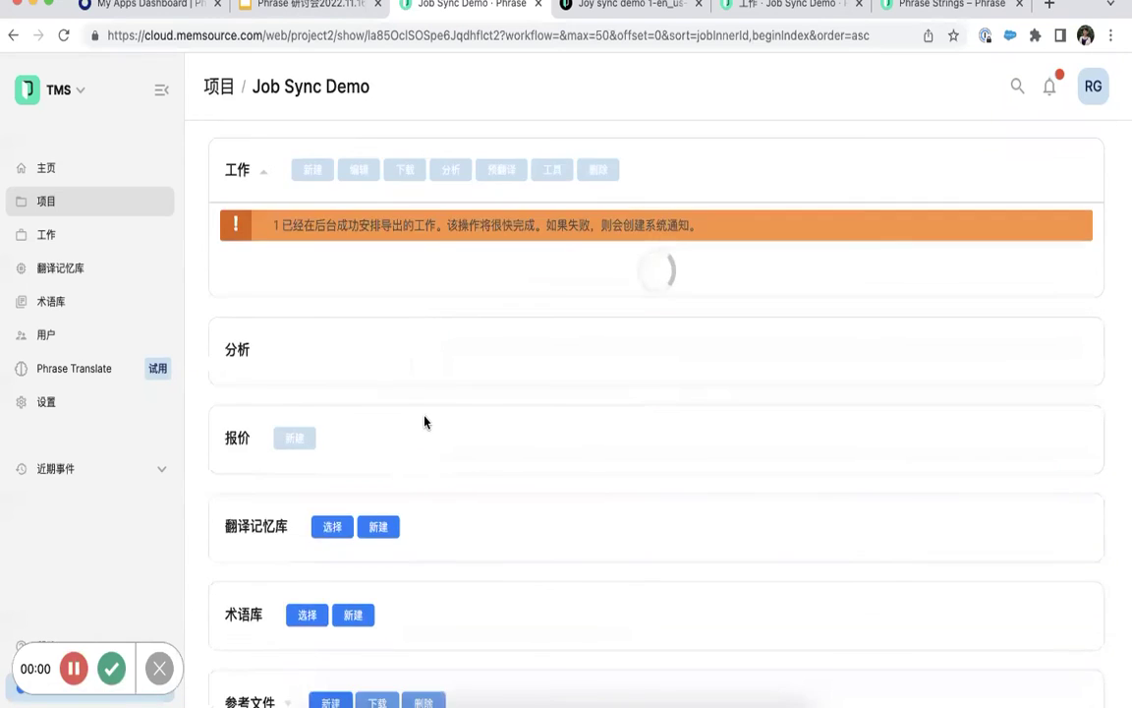
scroll(404, 492, "down", 5)
scroll(420, 493, "up", 1)
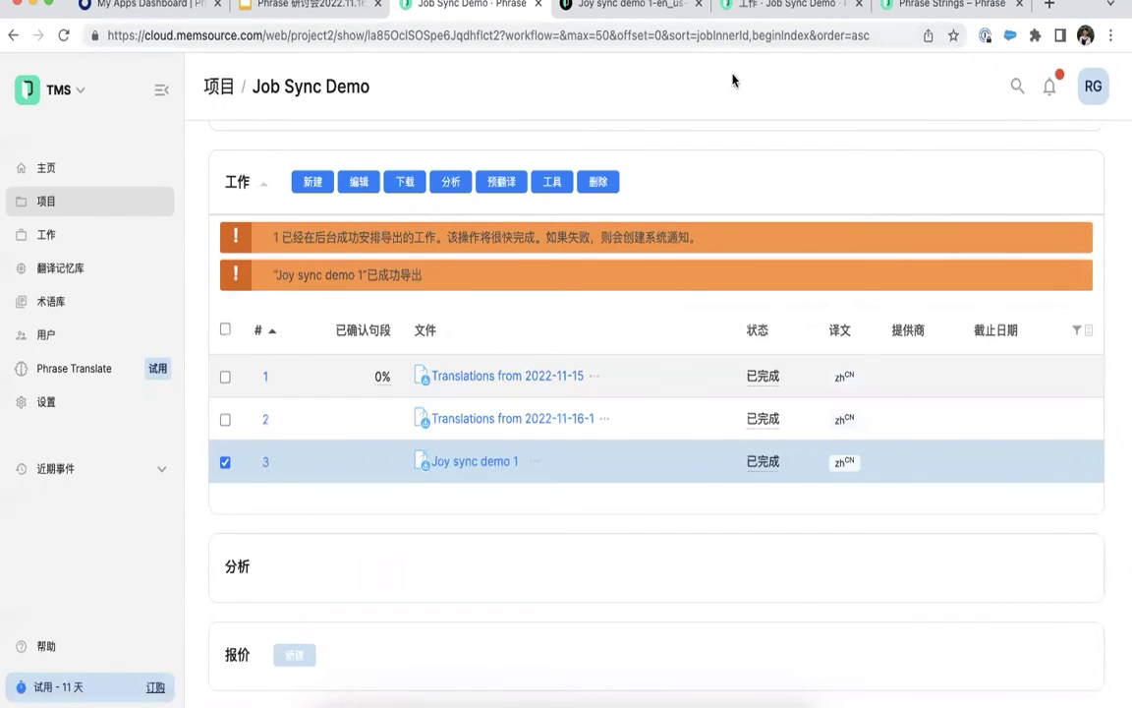
left_click(776, 21)
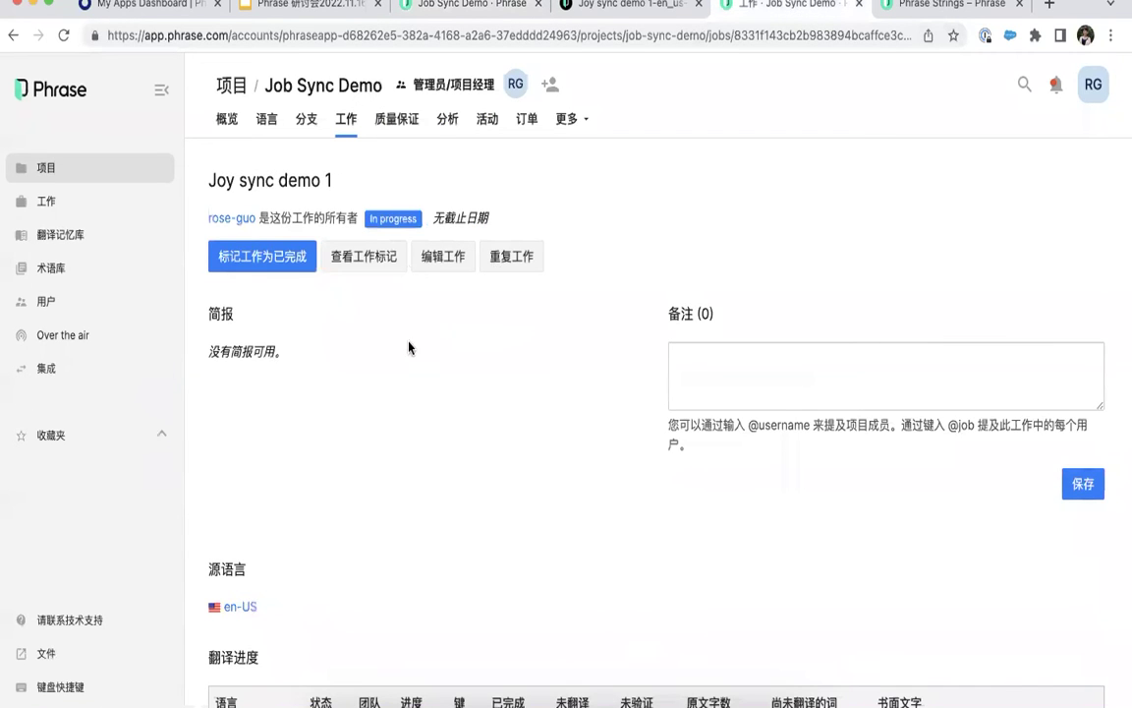
- Reload the job page, check zh-CN's full progress under 语言, and open it in the new editor
left_click(534, 27)
key("Return")
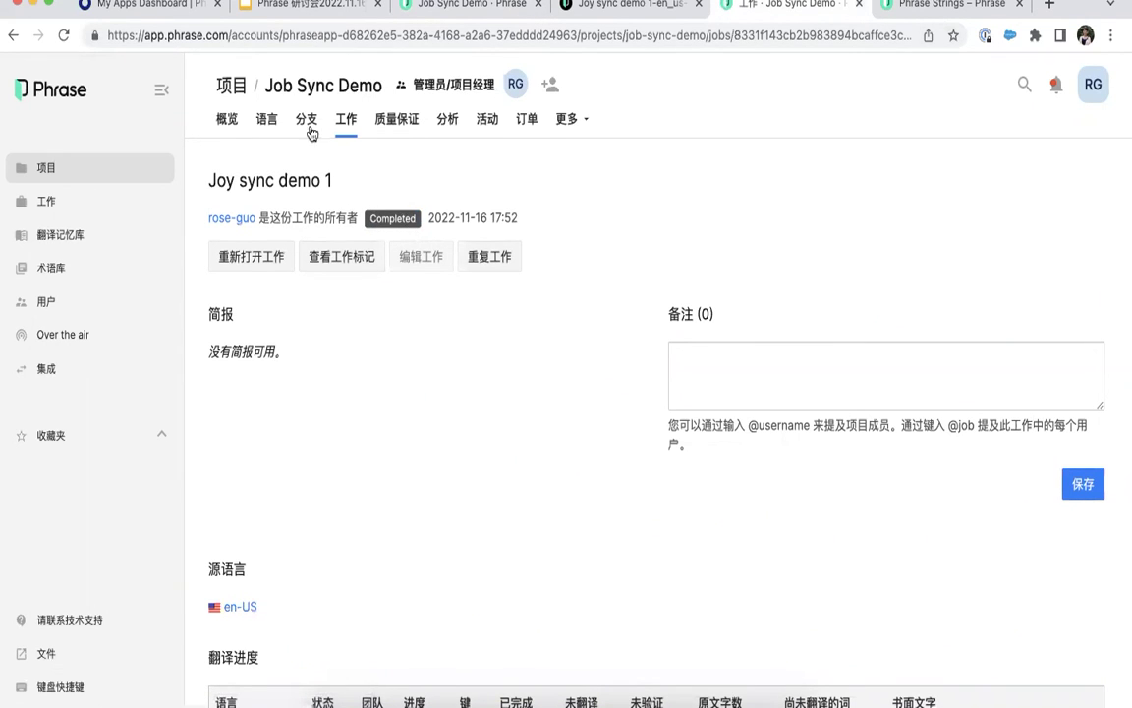
left_click(266, 119)
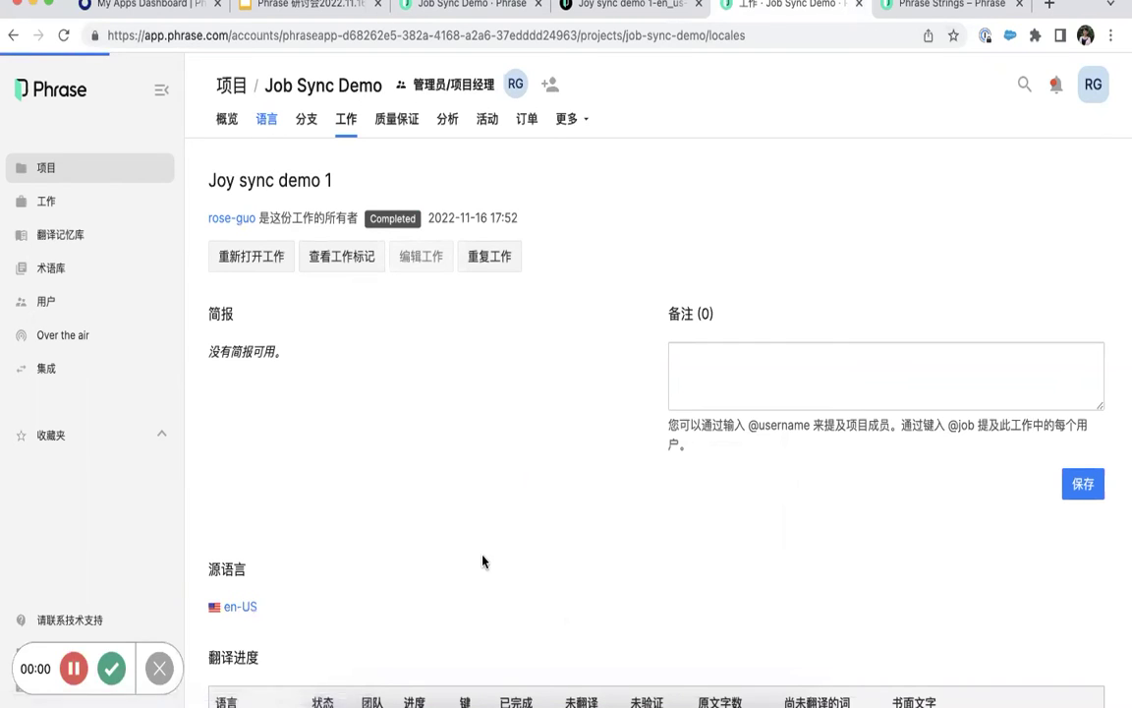
mouse_move(616, 454)
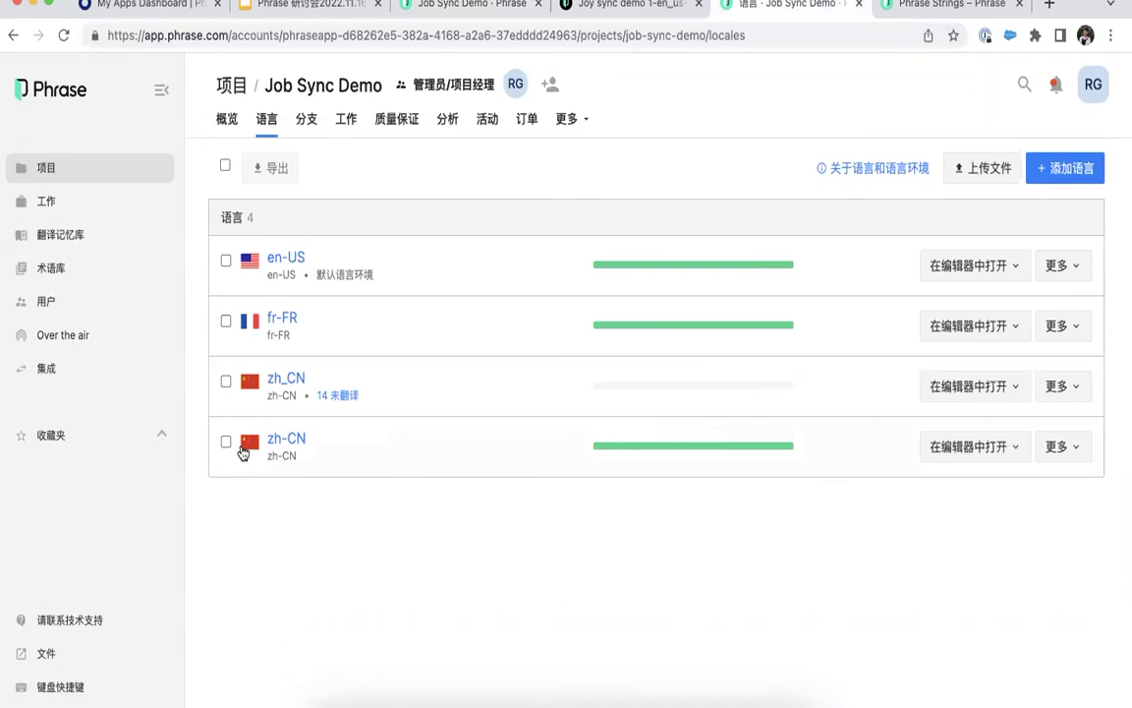
mouse_move(724, 450)
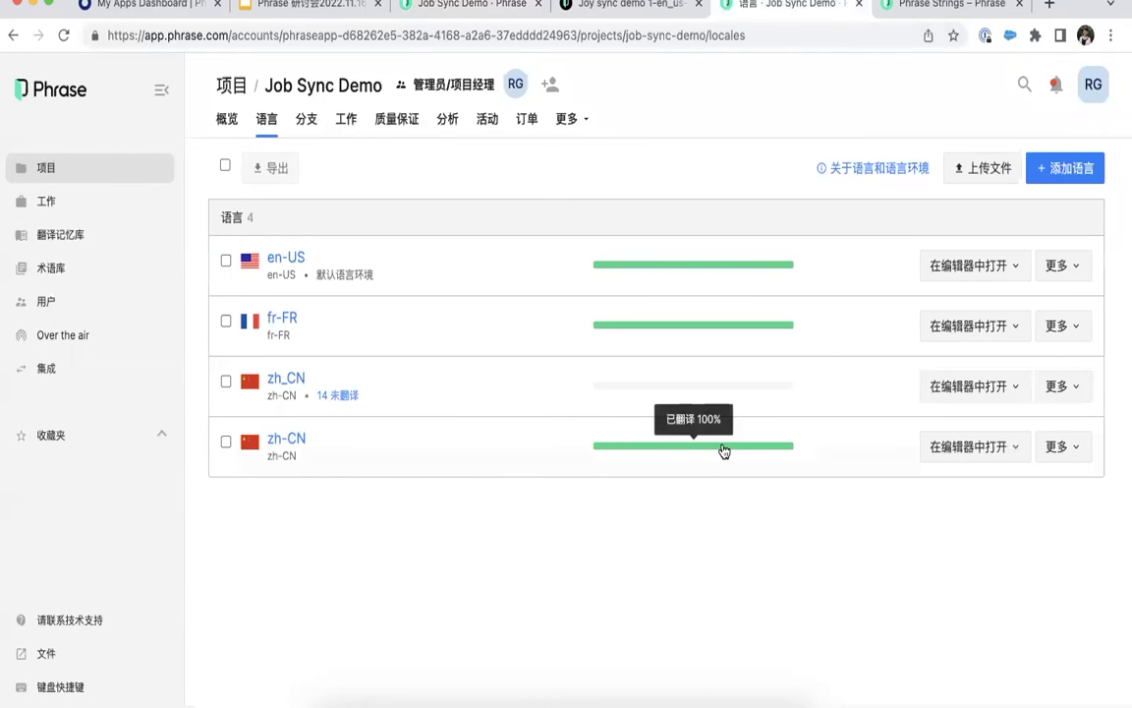
mouse_move(1011, 450)
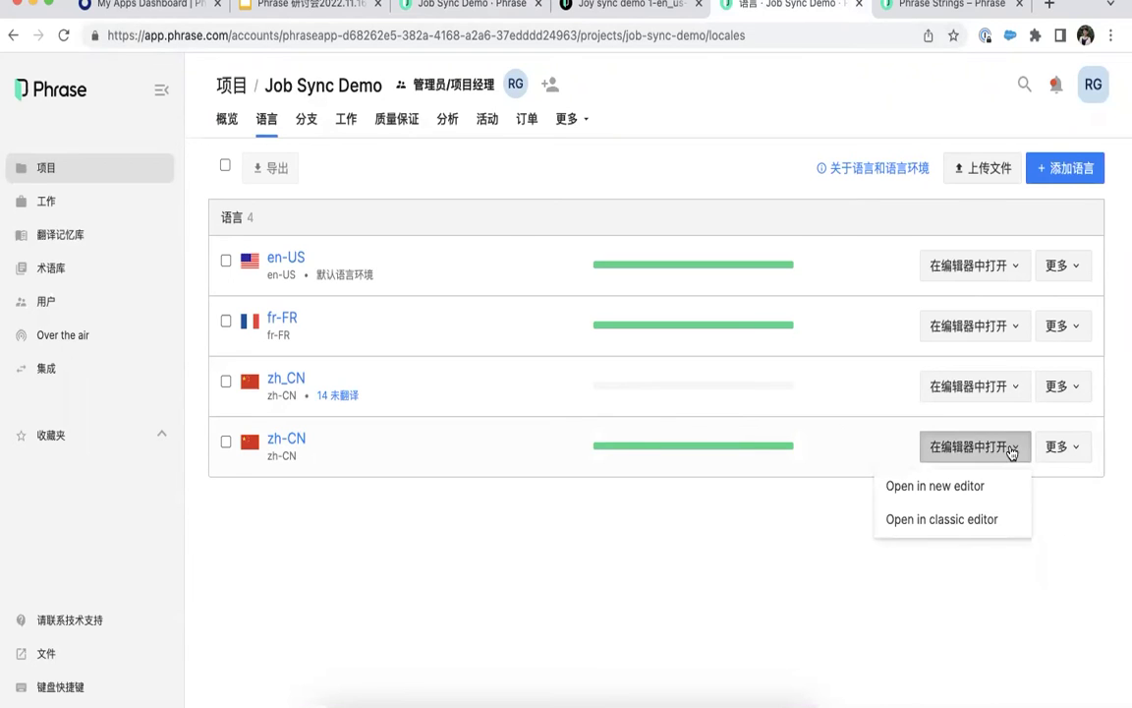
left_click(968, 485)
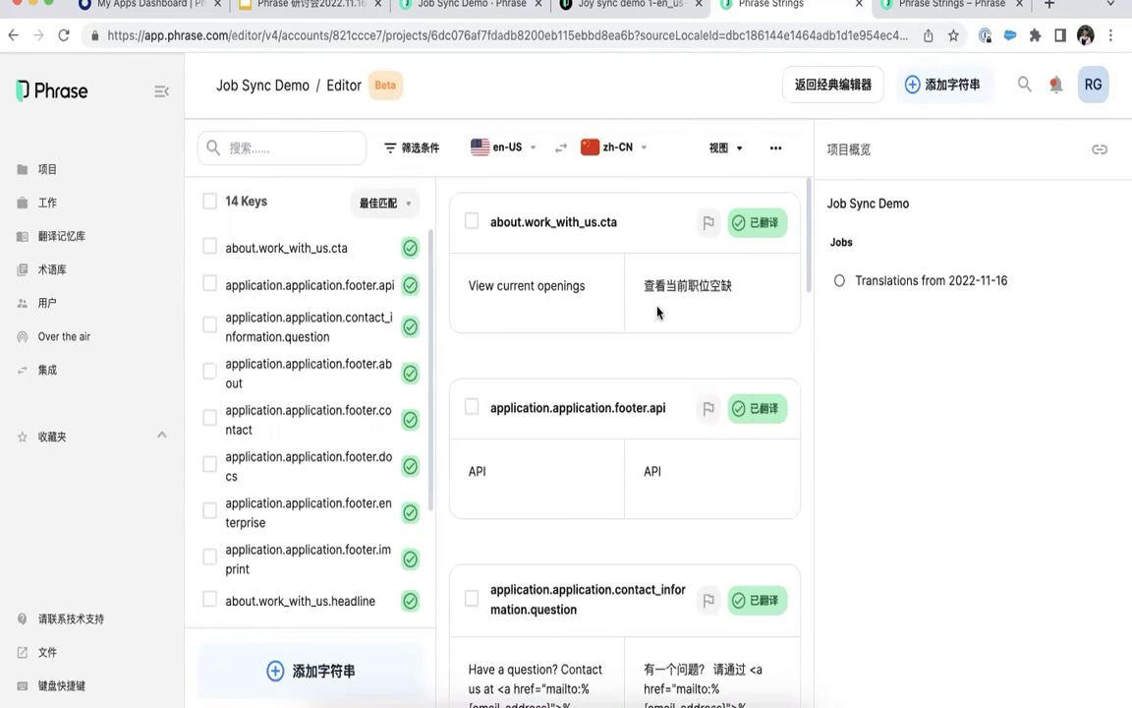
- Inspect the first key and application.application.footer.api details, scrolling through the translated keys
left_click(658, 311)
left_click(678, 475)
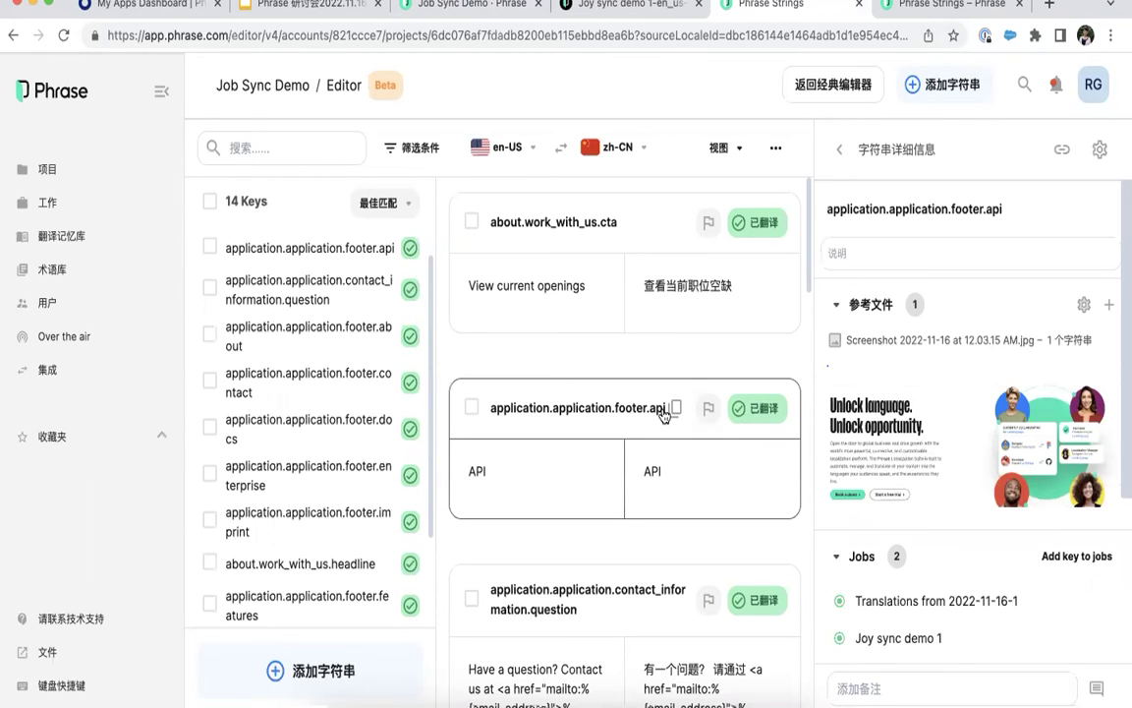
scroll(663, 415, "down", 10)
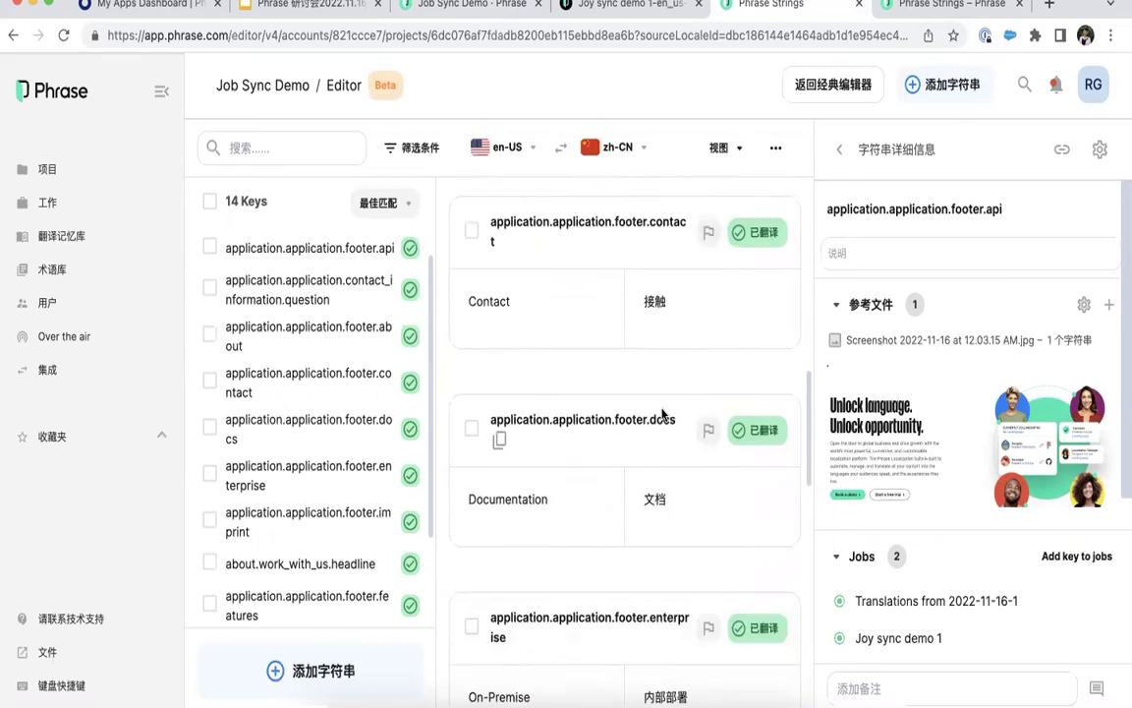
scroll(663, 414, "down", 2)
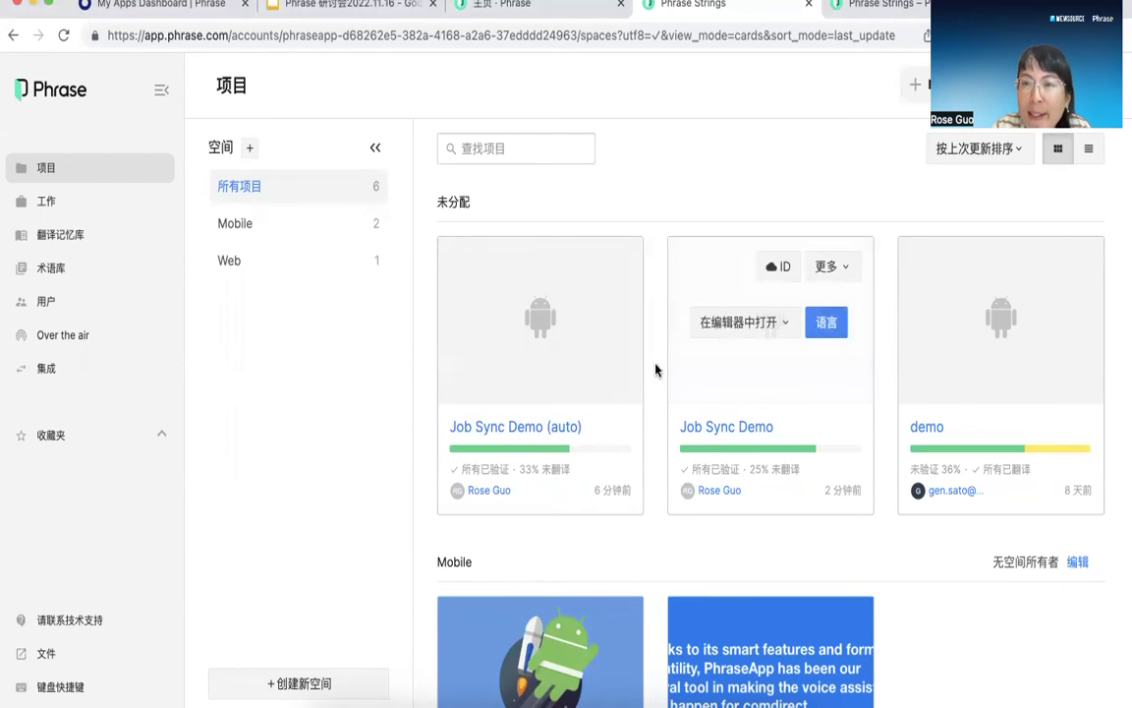
- Open Job Sync Demo (auto), check zh_CN under 语言, and start a new job from 概览
left_click(558, 387)
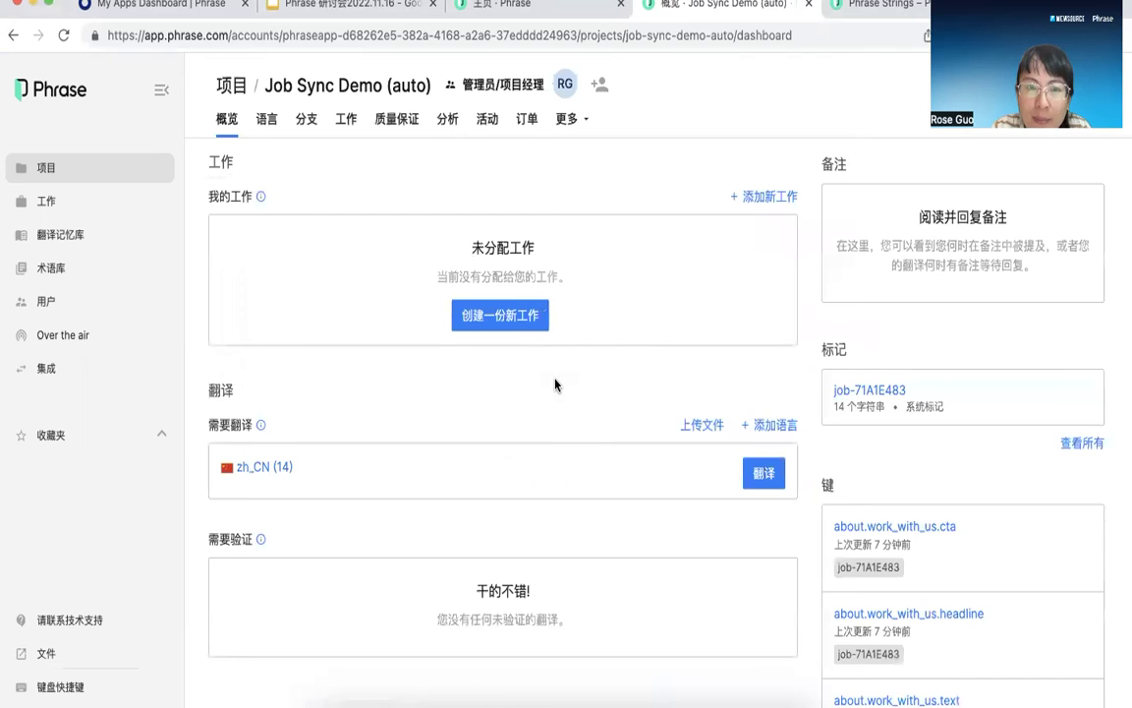
left_click(266, 120)
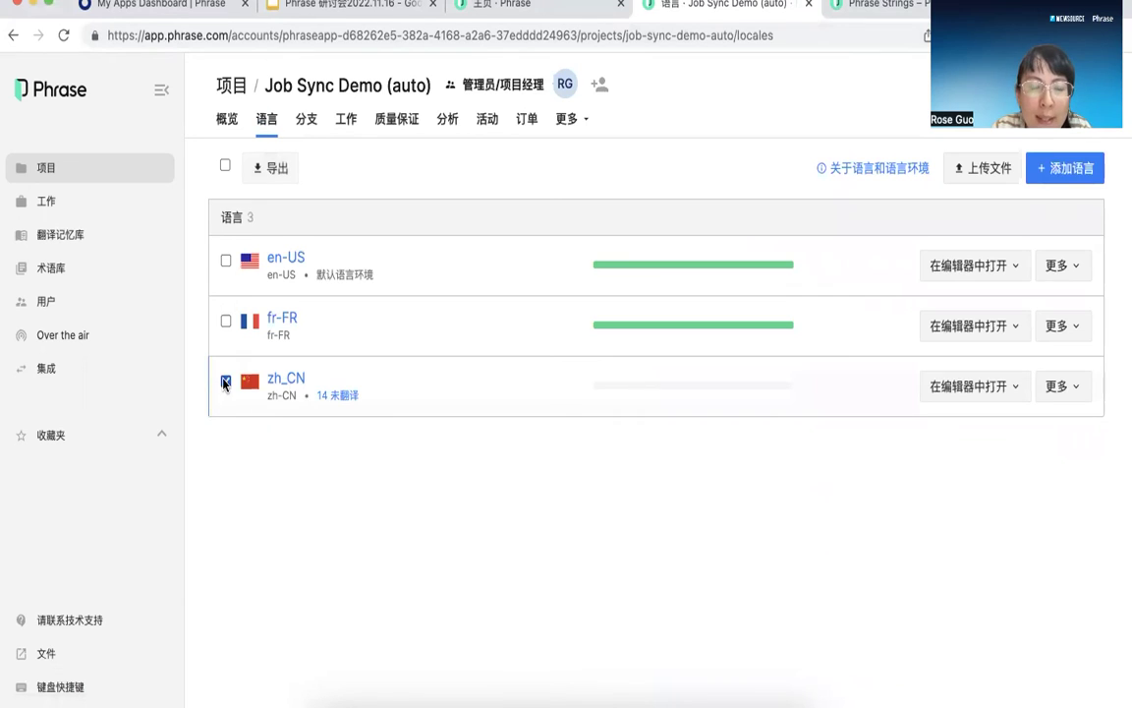
mouse_move(718, 390)
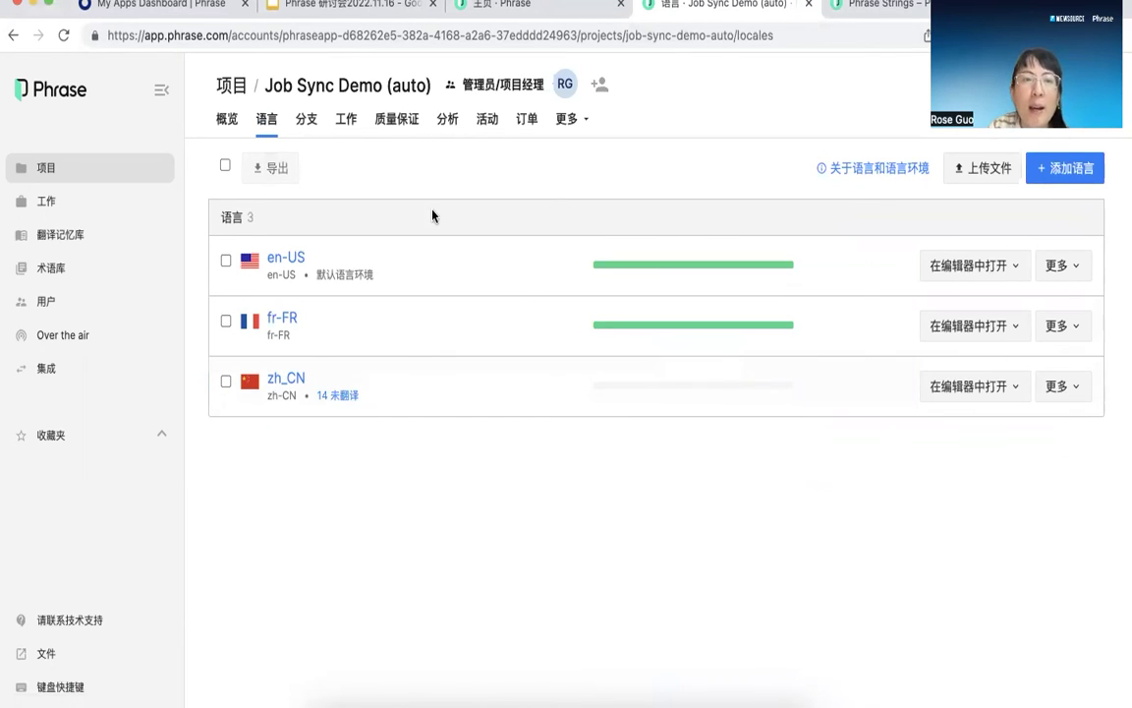
left_click(227, 122)
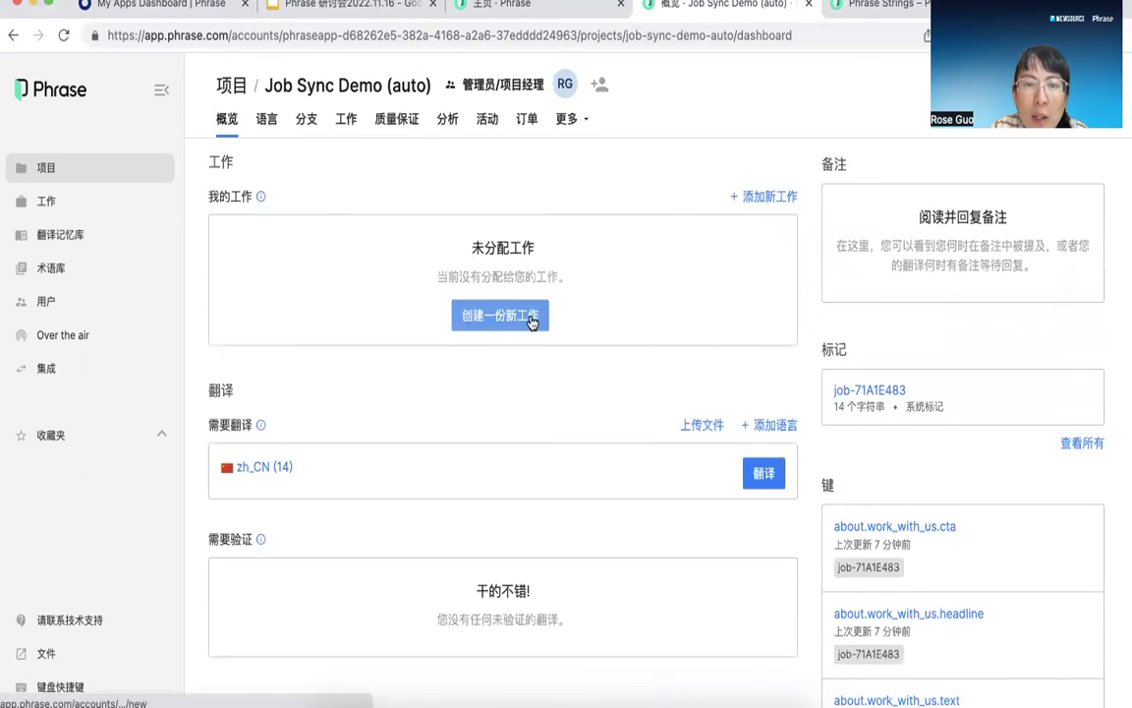
left_click(518, 315)
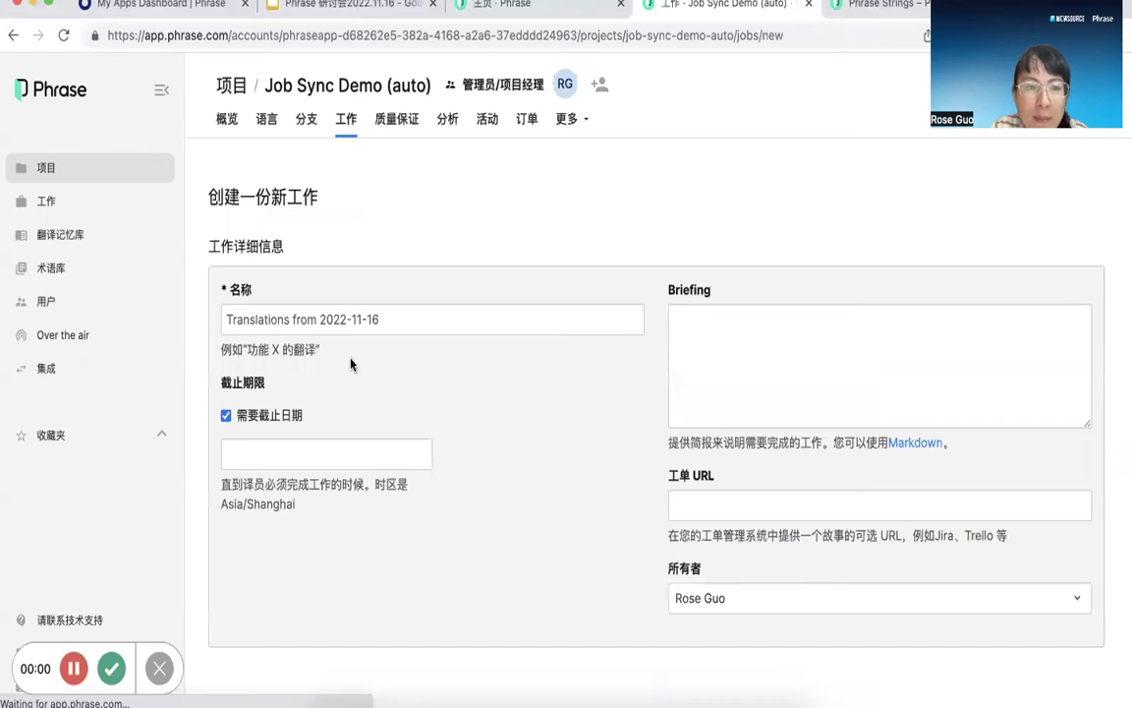
- Rename the new job to 'job sync test'
left_click(404, 309)
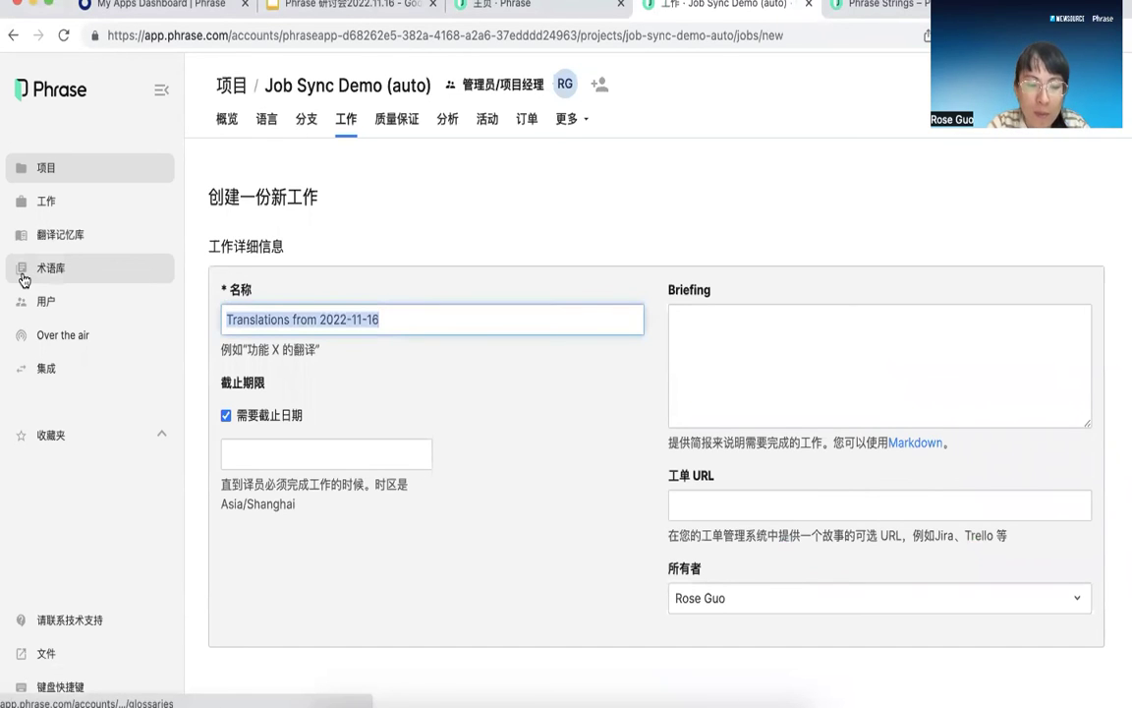
key("BackSpace")
type("job syn m")
key("BackSpace")
type("c")
key("Return")
type("te st")
key("Return")
left_click(690, 398)
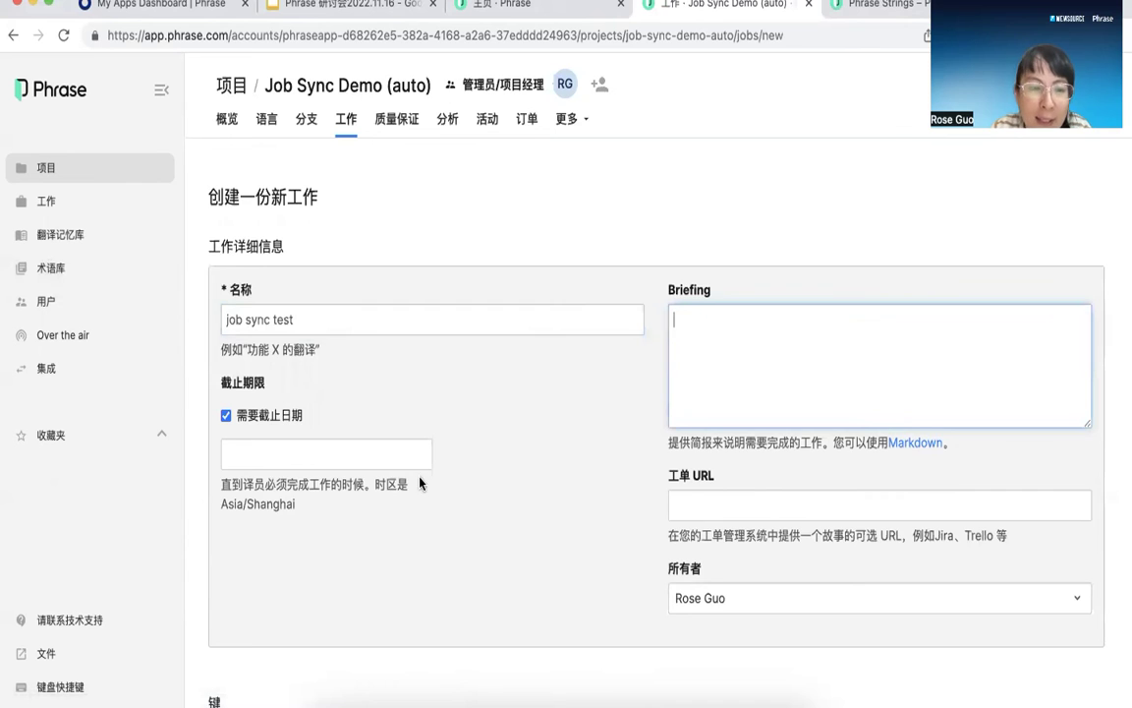
- Select all 14 keys and add them to the job
scroll(419, 482, "down", 5)
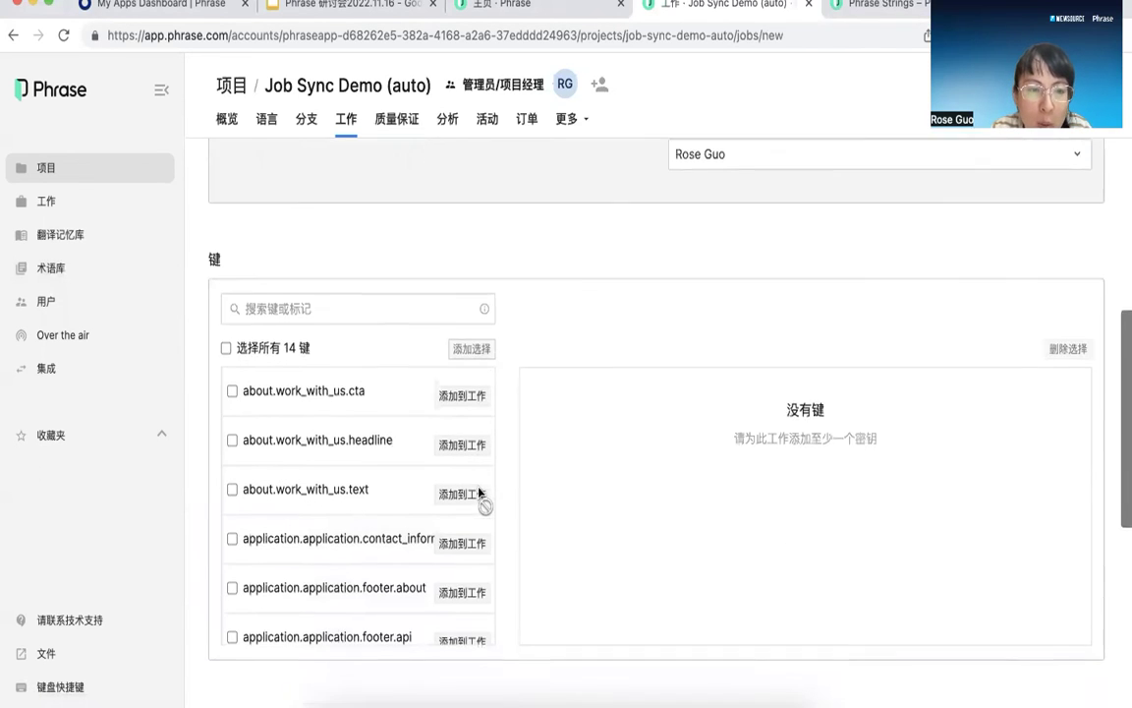
scroll(482, 497, "down", 1)
left_click(226, 298)
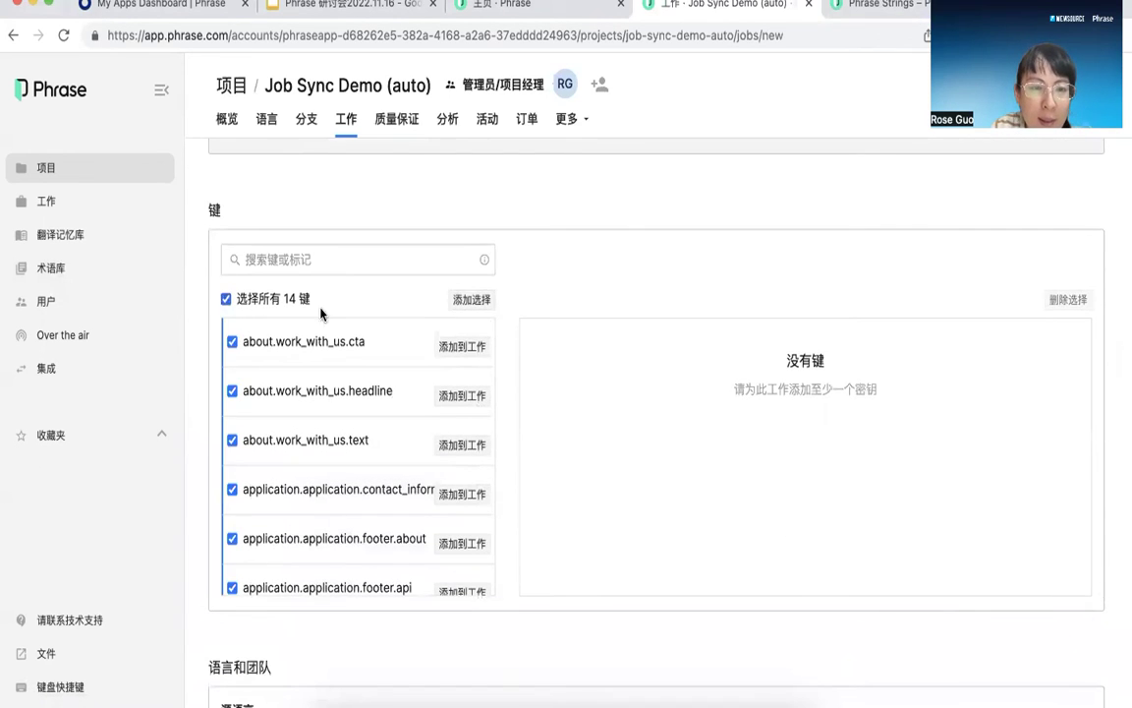
left_click(470, 300)
scroll(468, 468, "down", 8)
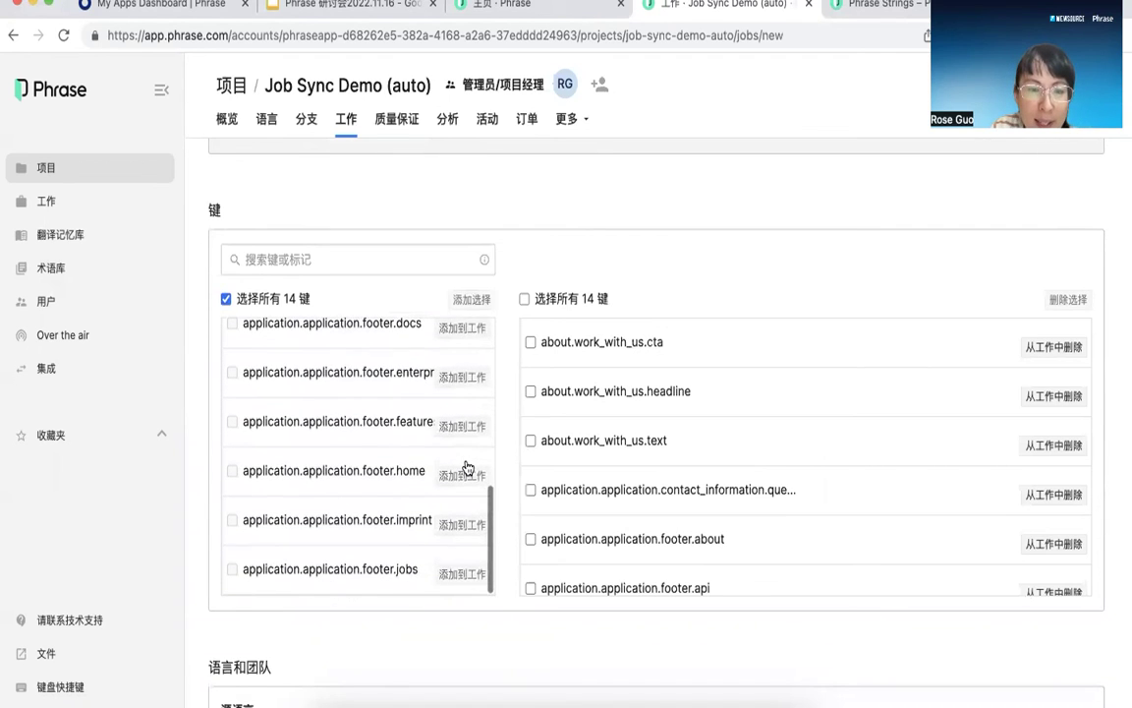
scroll(453, 566, "down", 5)
- Set zh_CN as target language, create the draft job, and go to the TMS dashboard
left_click(448, 475)
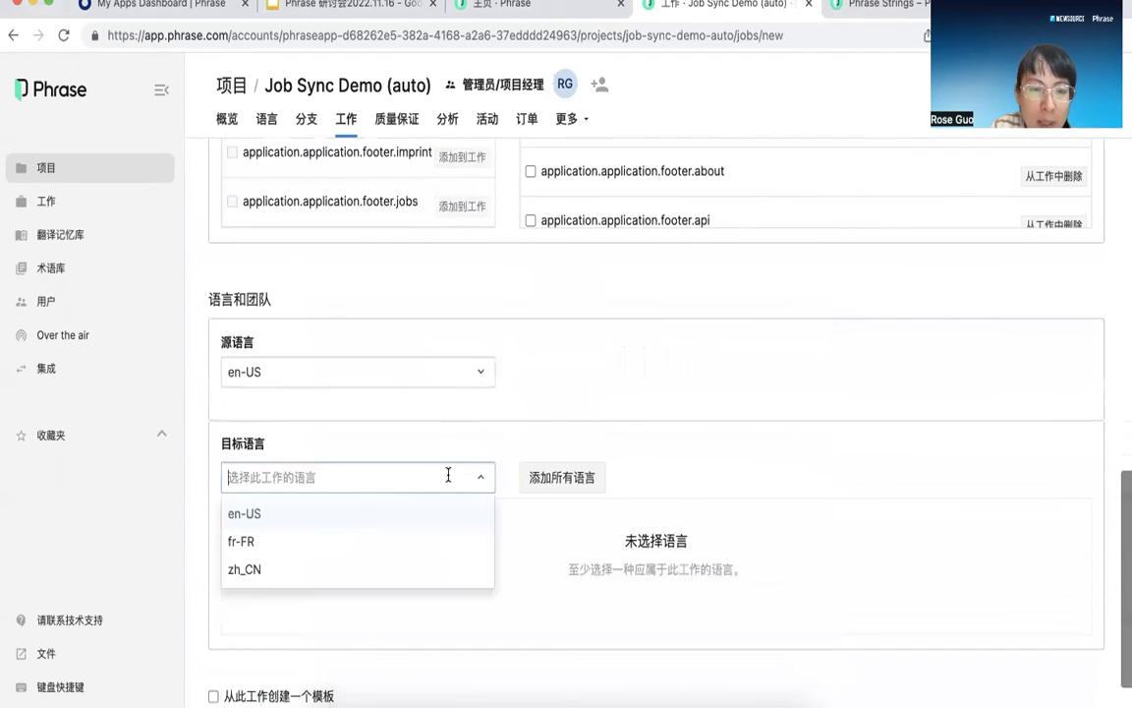
left_click(324, 570)
scroll(315, 552, "down", 3)
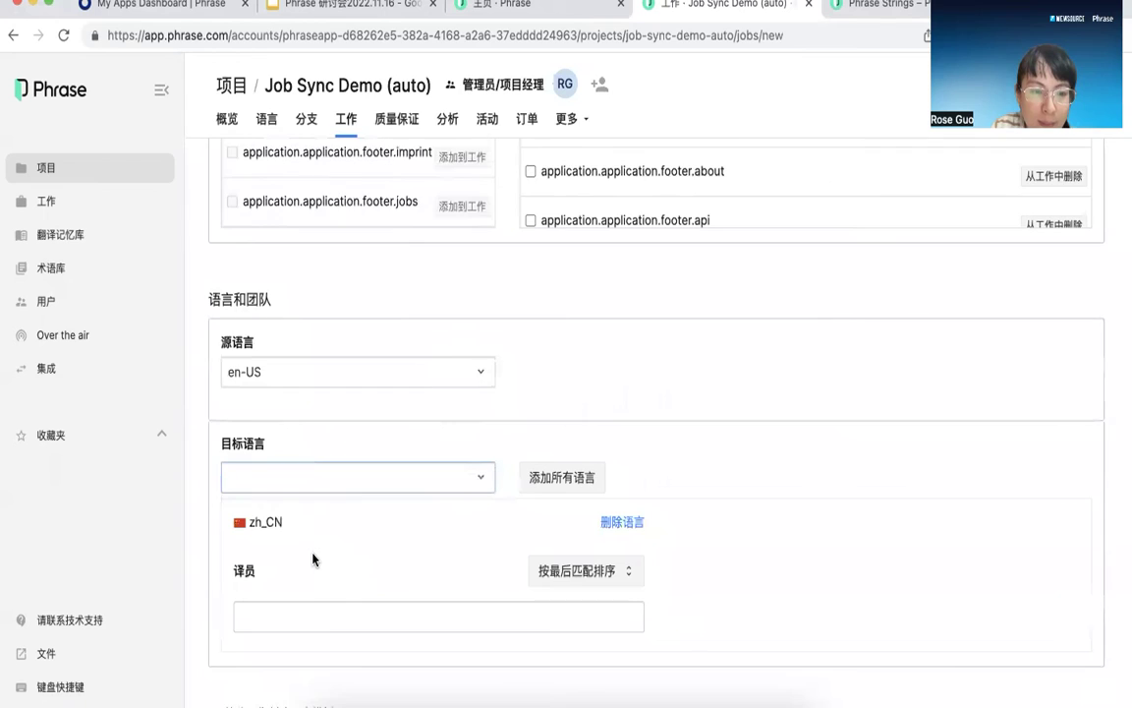
left_click(222, 672)
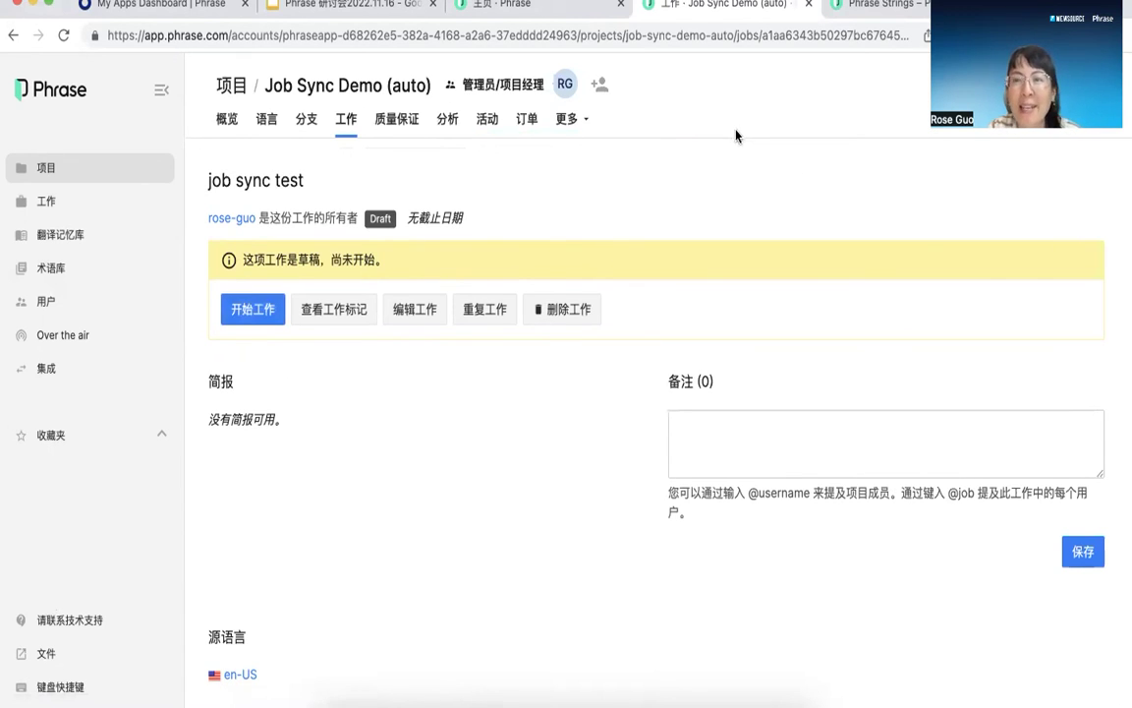
left_click(530, 8)
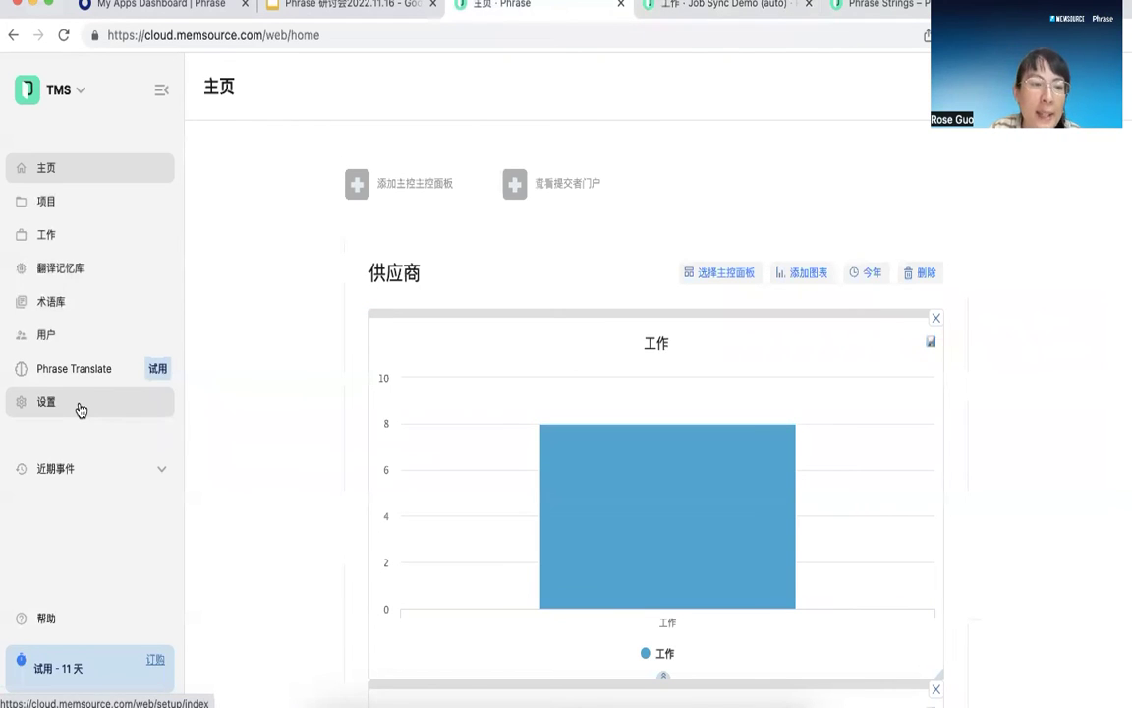
- Open 设置 and go to 自动操作 > 自动创建项目 (Automated project creation)
left_click(82, 410)
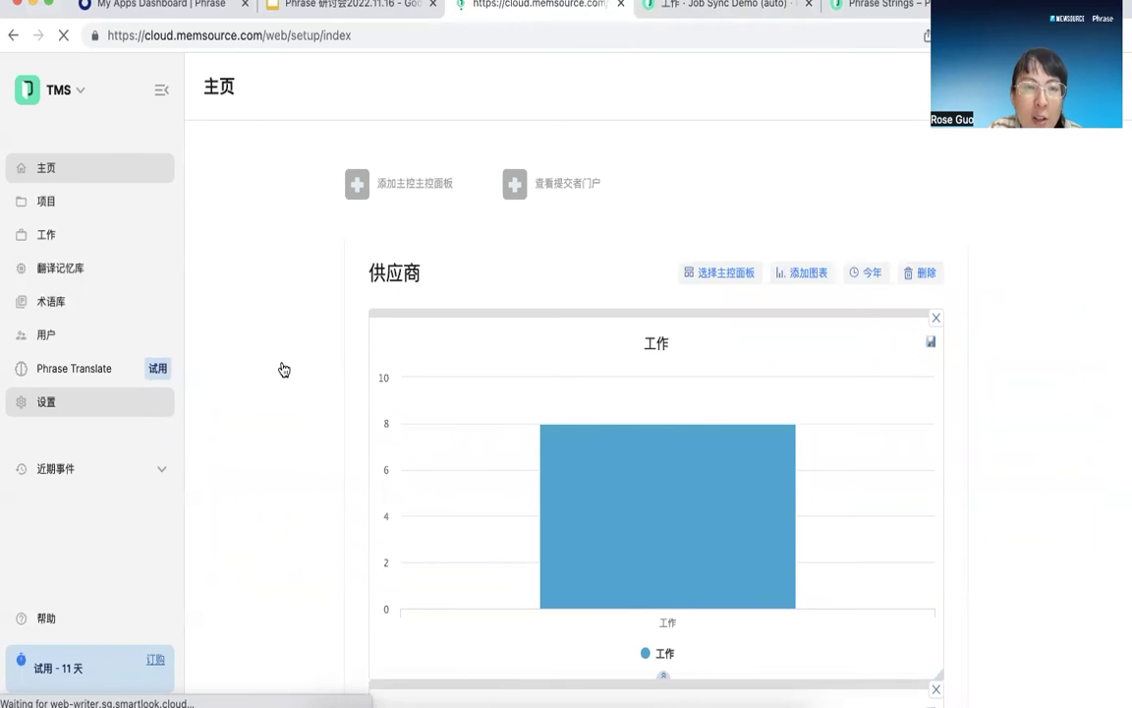
scroll(362, 384, "down", 5)
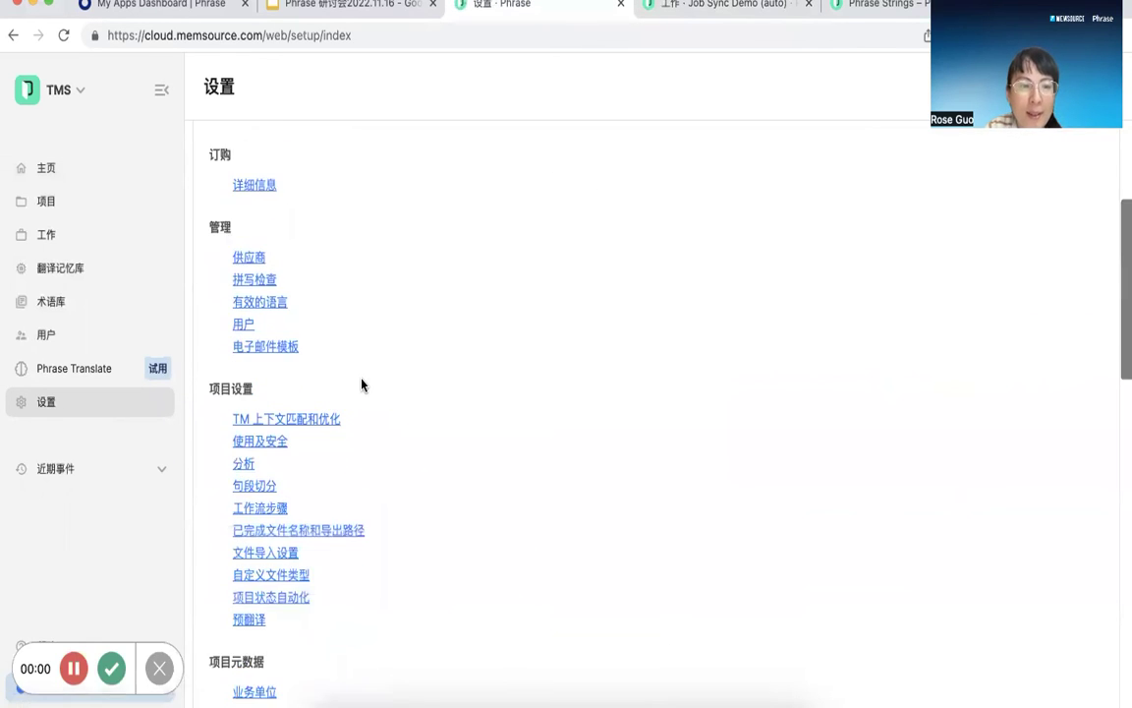
scroll(362, 384, "down", 4)
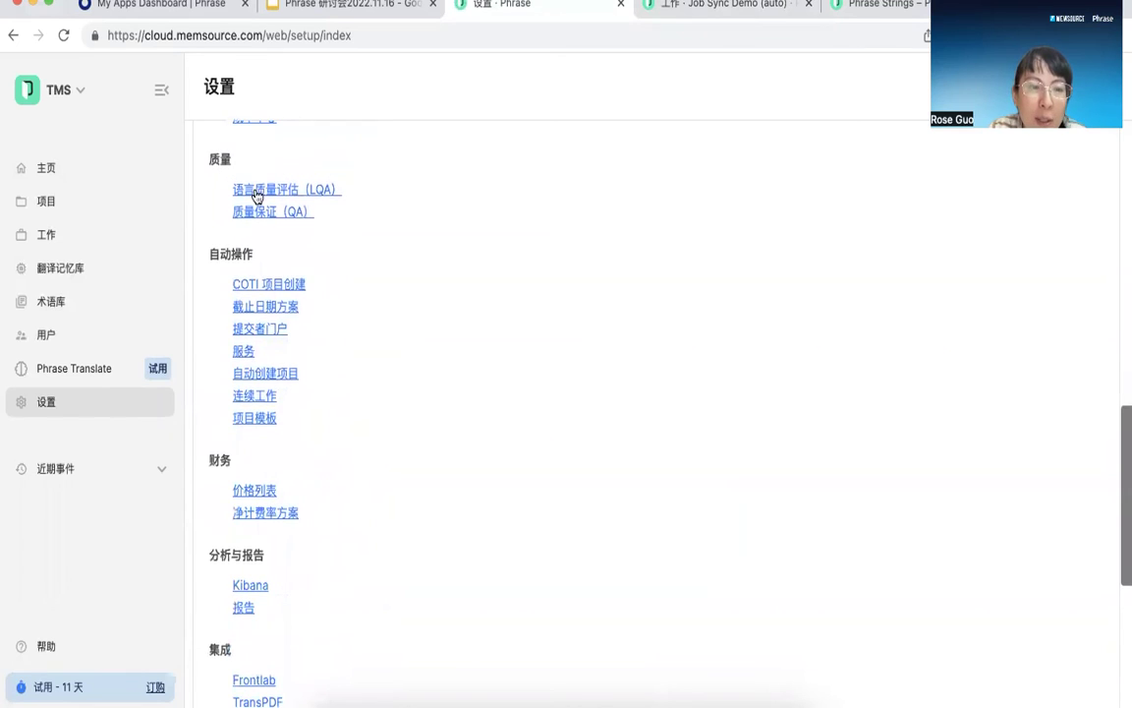
left_click(265, 375)
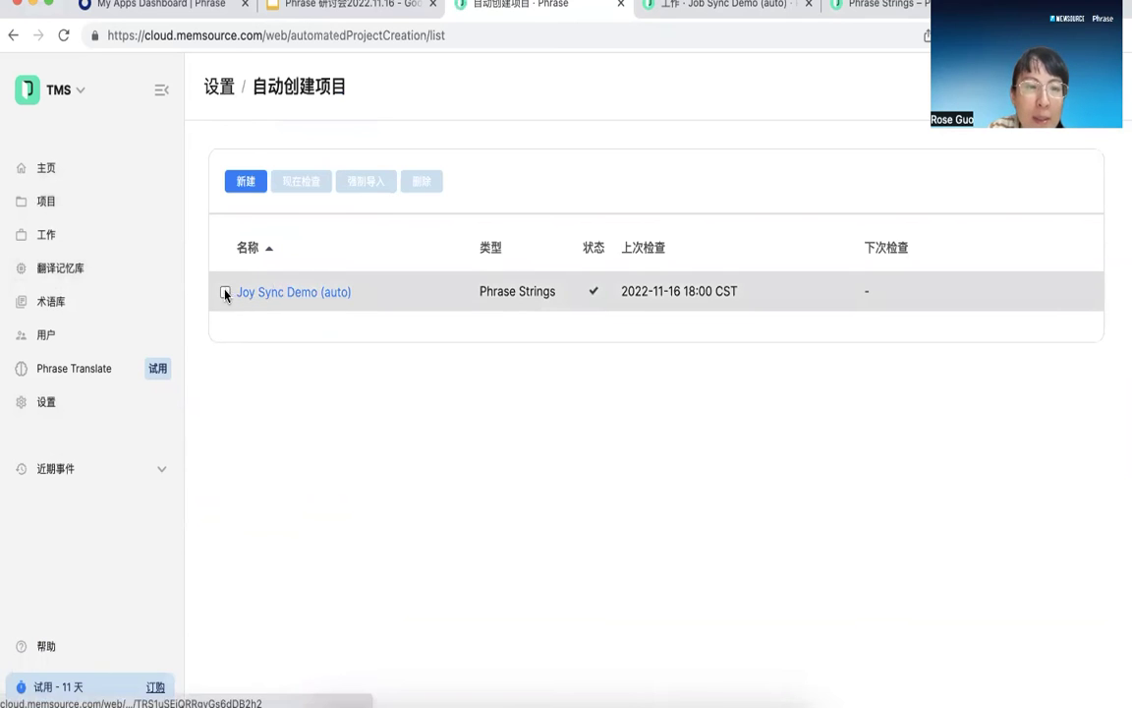
- In Joy Sync Demo (auto), select All projects > Job Sync Demo (auto) > main > jobs as the monitored folder
left_click(307, 294)
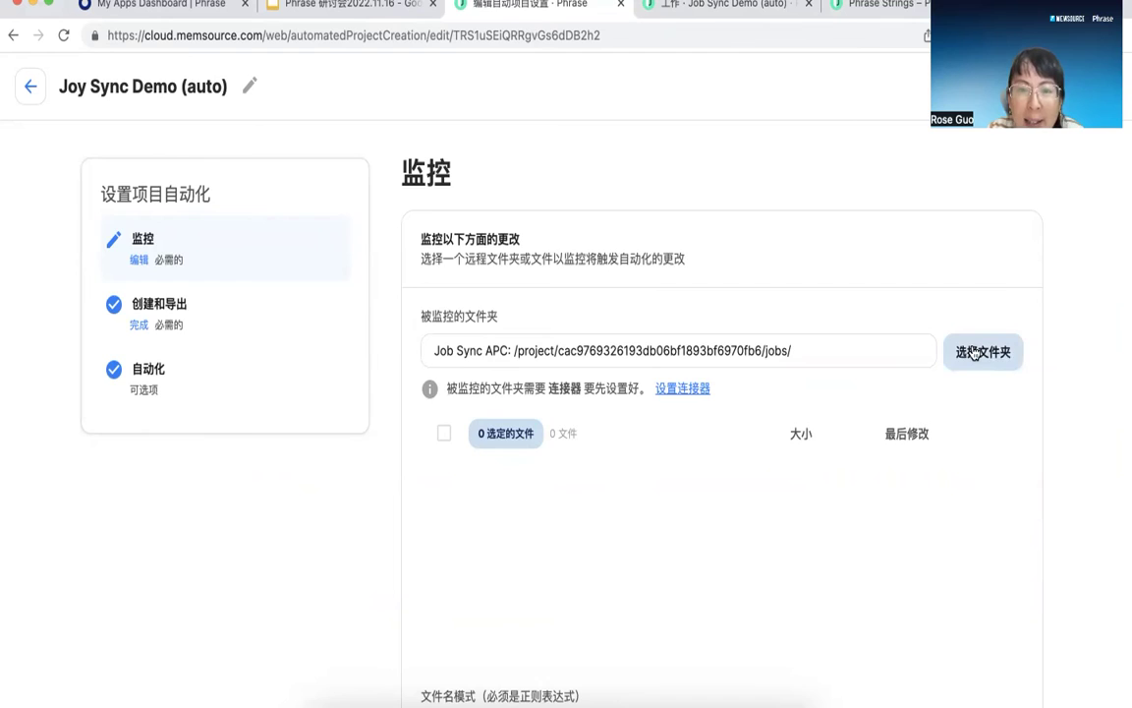
left_click(974, 353)
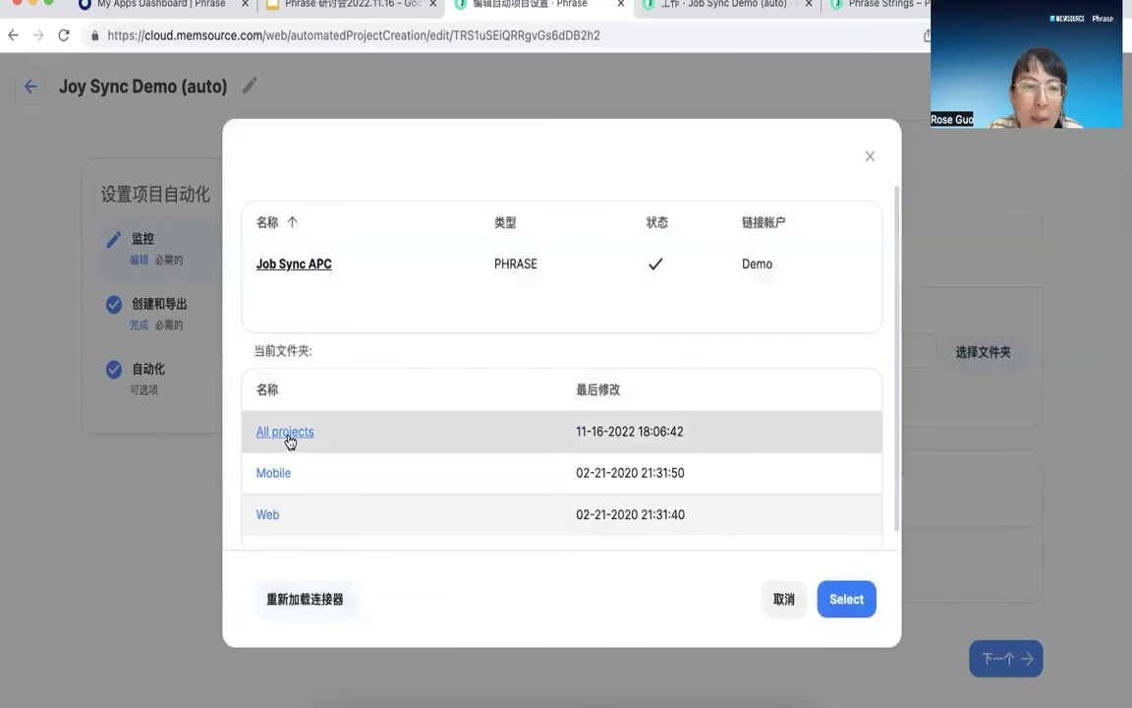
left_click(297, 435)
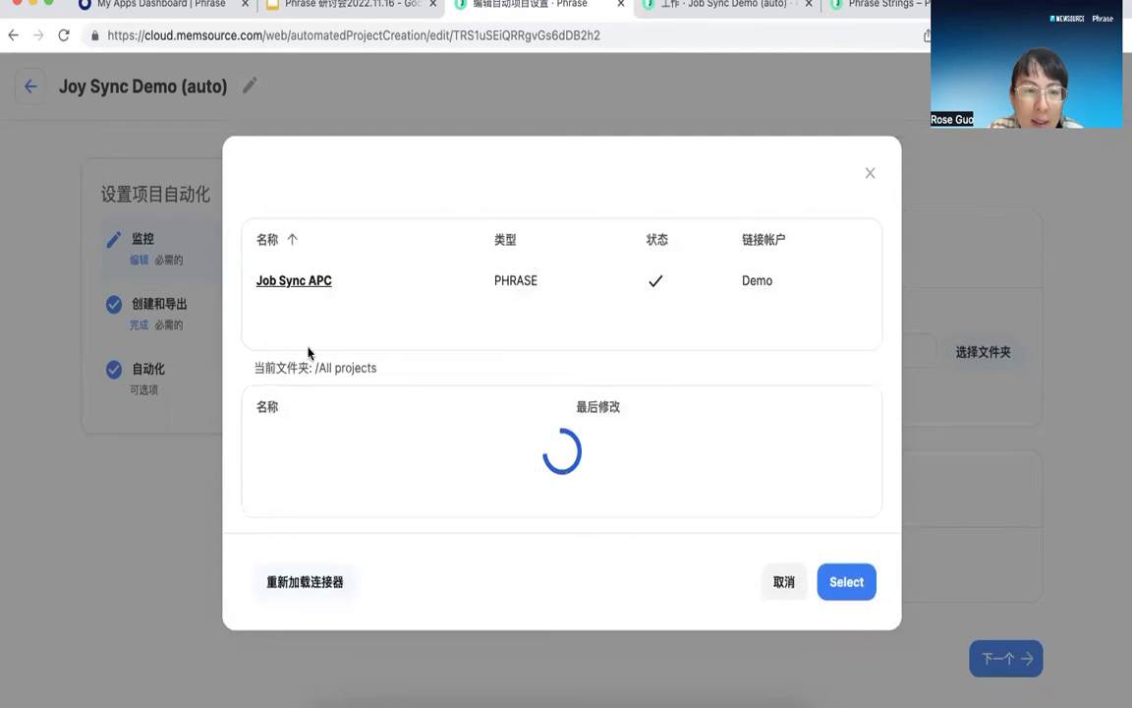
left_click(307, 515)
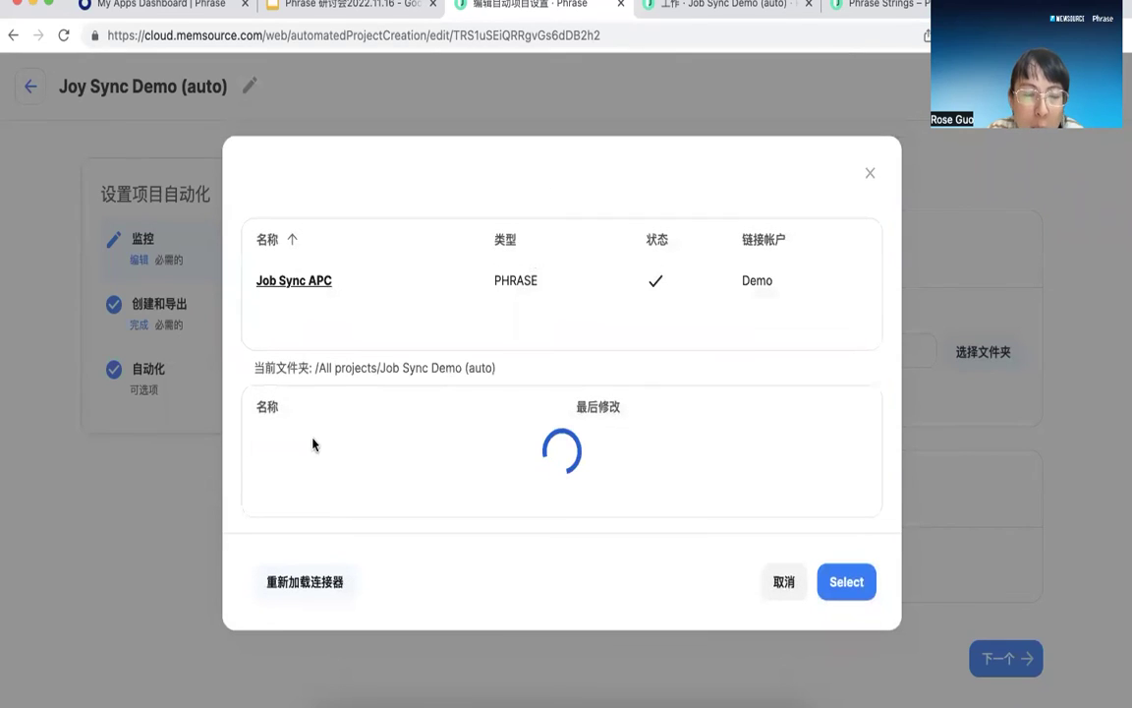
left_click(277, 486)
left_click(273, 486)
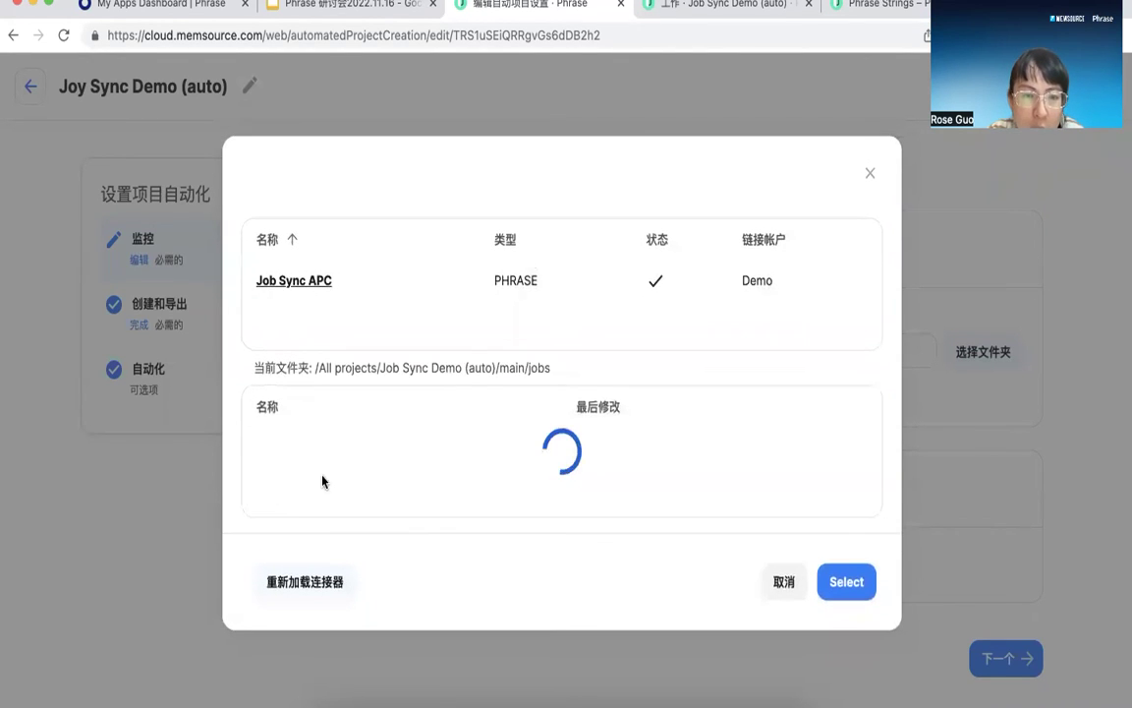
left_click(842, 587)
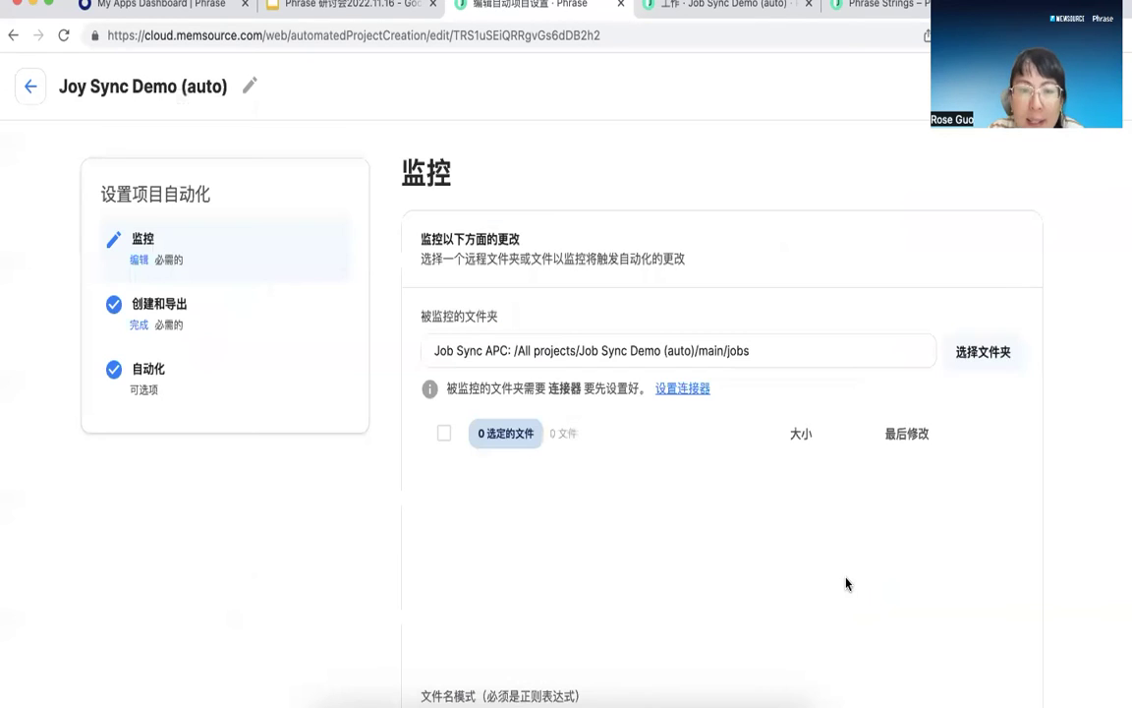
- Add a 5-minute schedule monitor to the automation
scroll(593, 497, "down", 5)
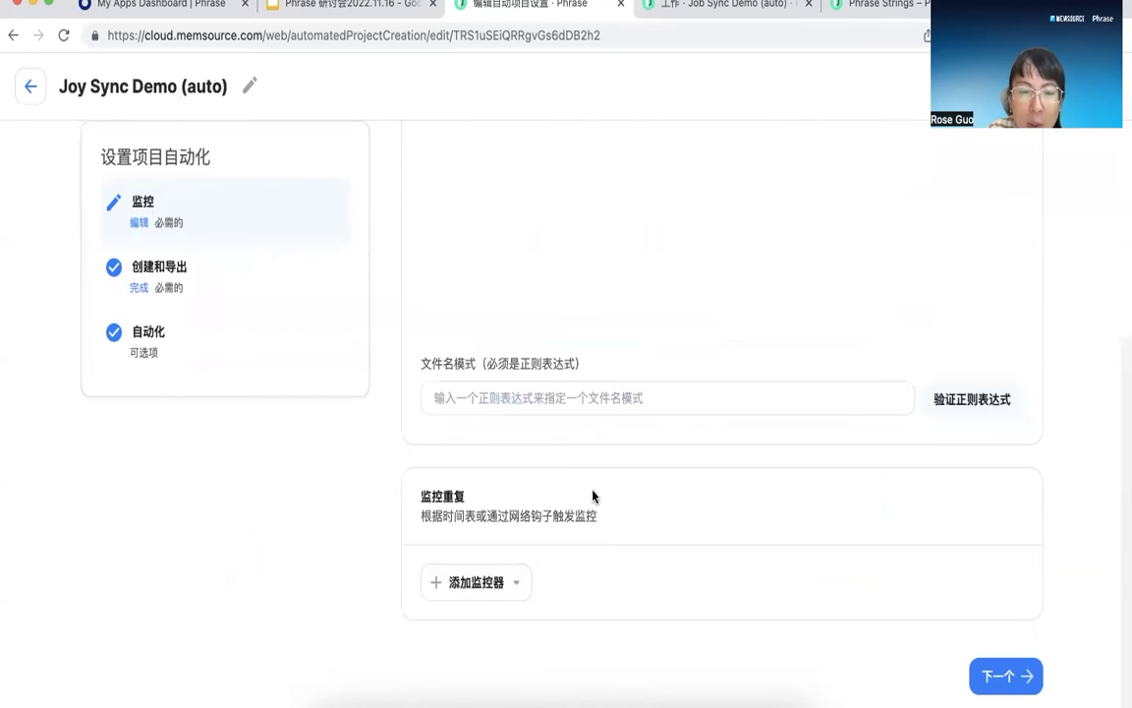
left_click(505, 594)
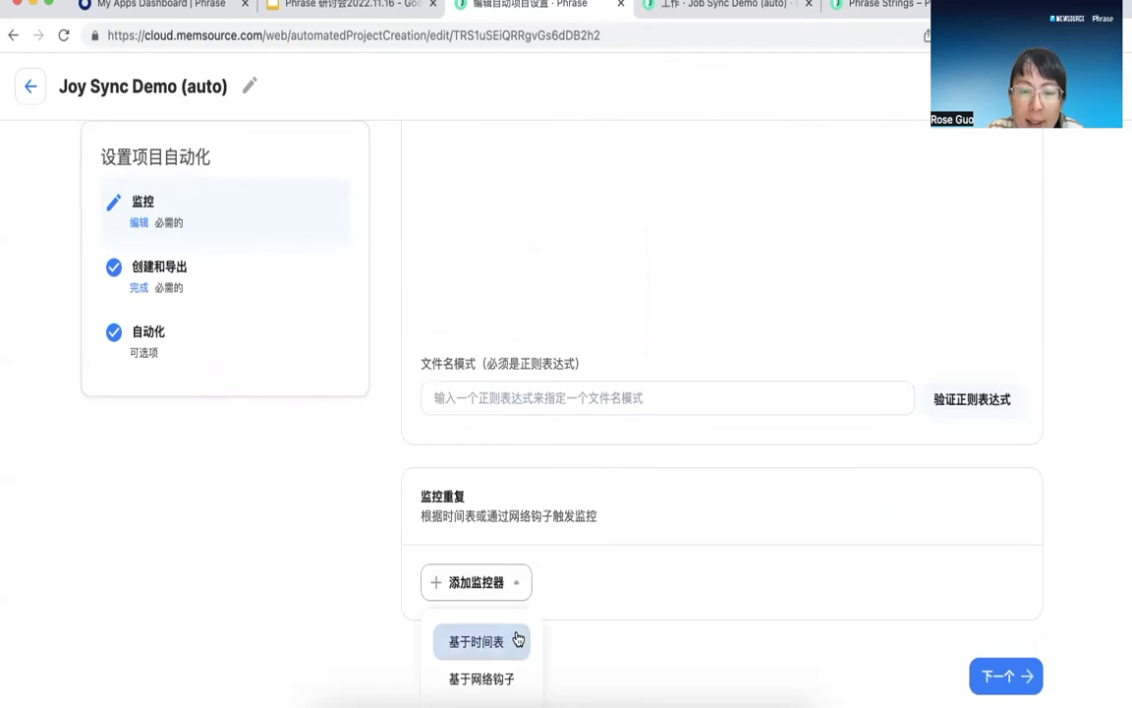
left_click(516, 644)
left_click(727, 490)
scroll(657, 526, "down", 2)
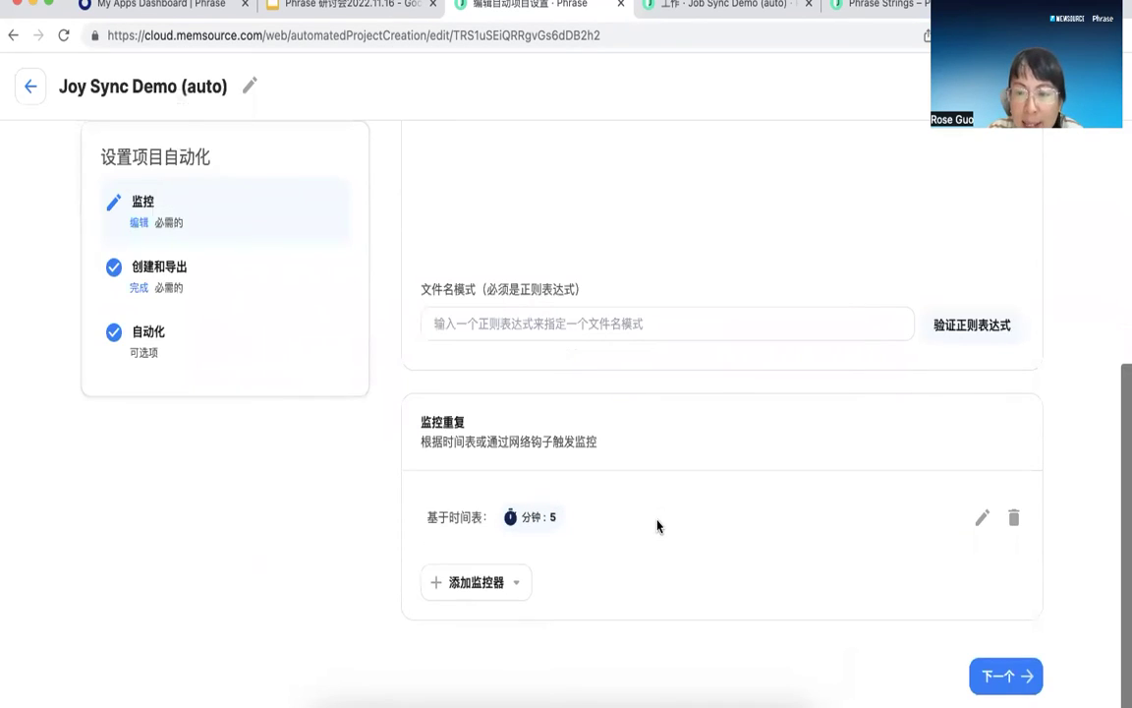
left_click(1011, 680)
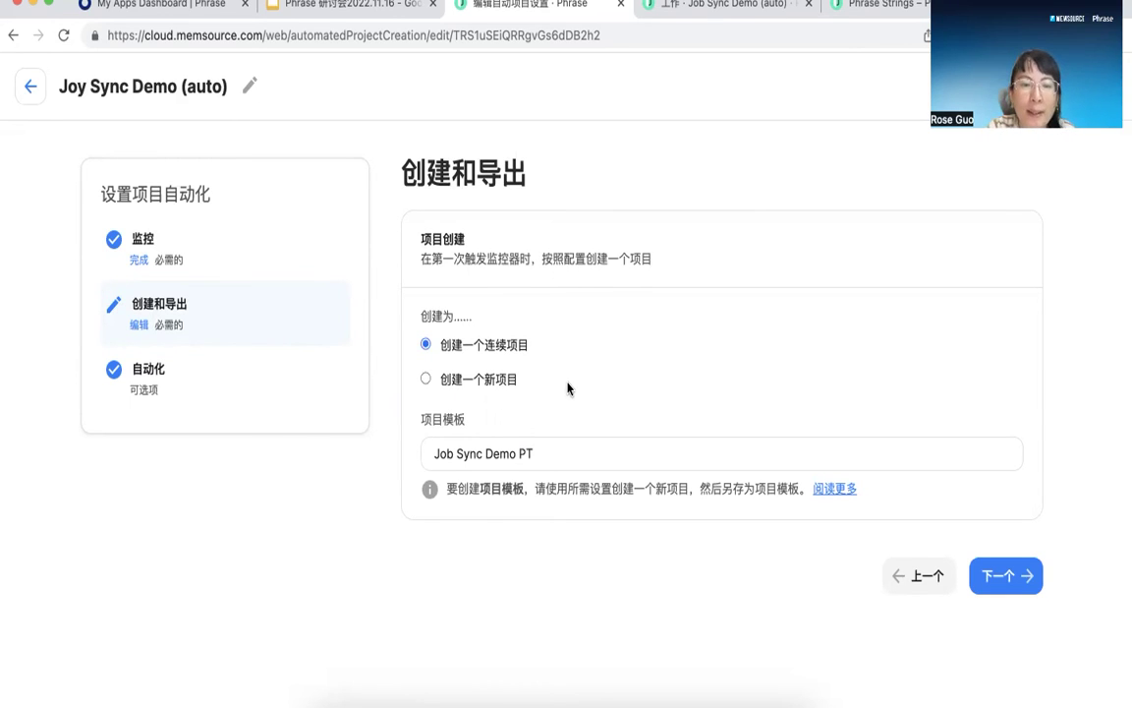
- Keep the Job Sync Demo PT project template and save the automation
left_click(524, 450)
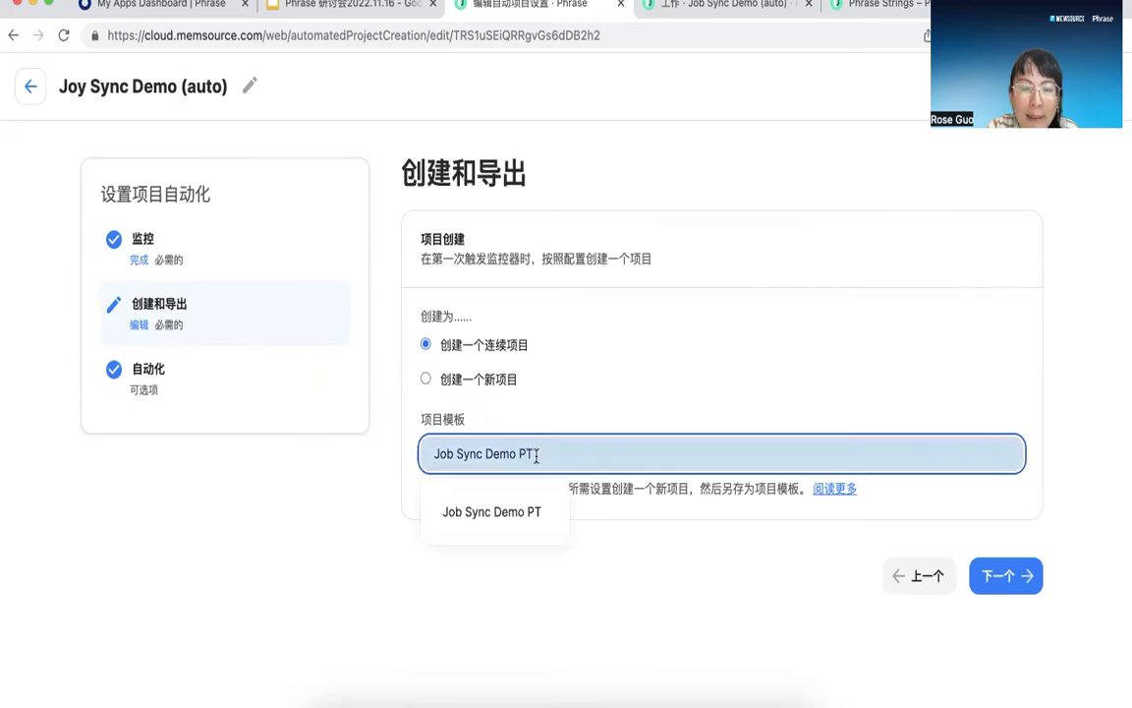
left_click(1005, 584)
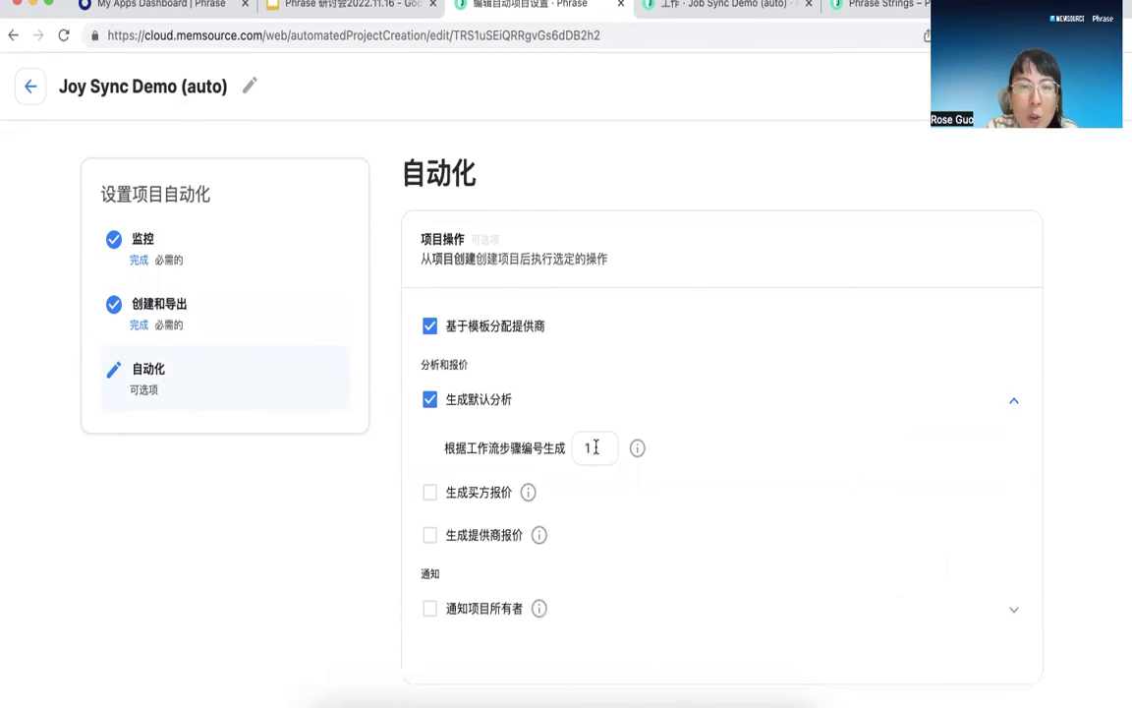
scroll(562, 521, "down", 2)
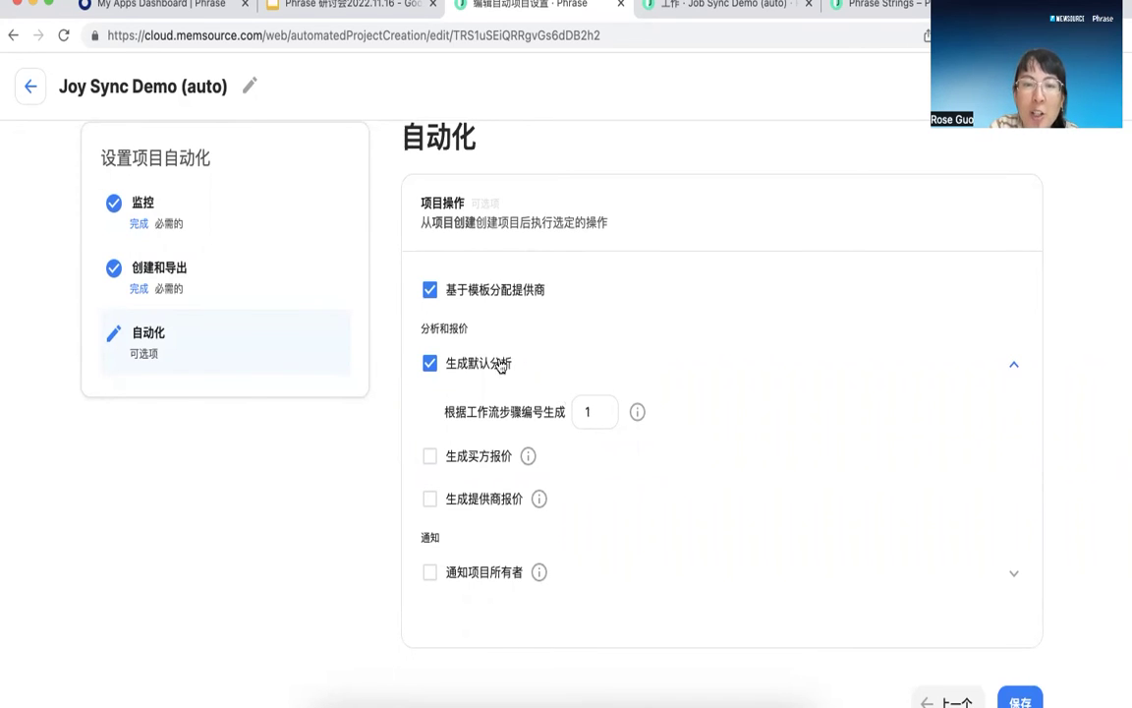
scroll(633, 380, "down", 1)
mouse_move(632, 379)
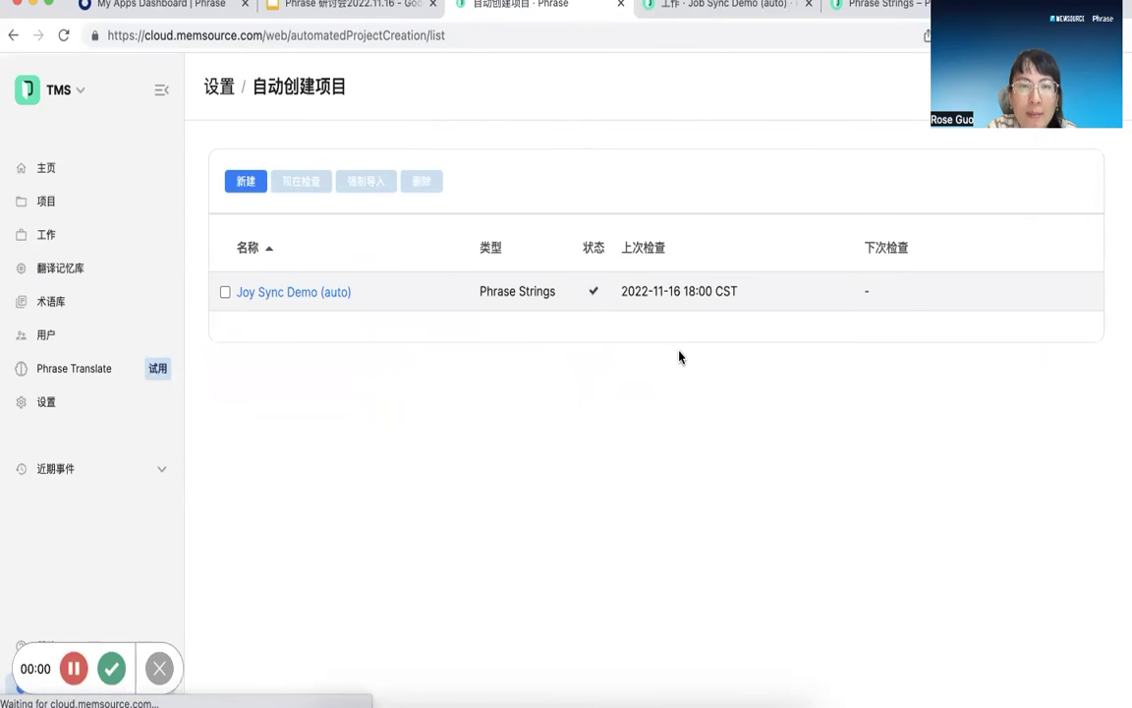
left_click(755, 8)
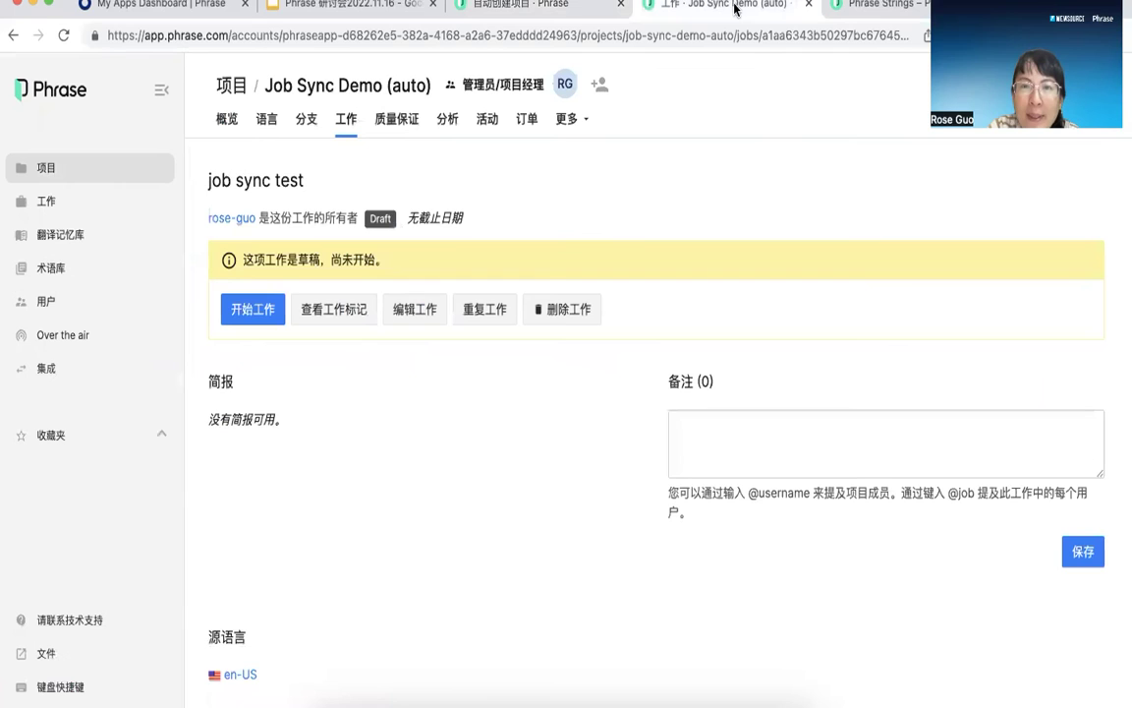
- Start the job sync test job in Strings so it moves from Draft to In progress
left_click(258, 324)
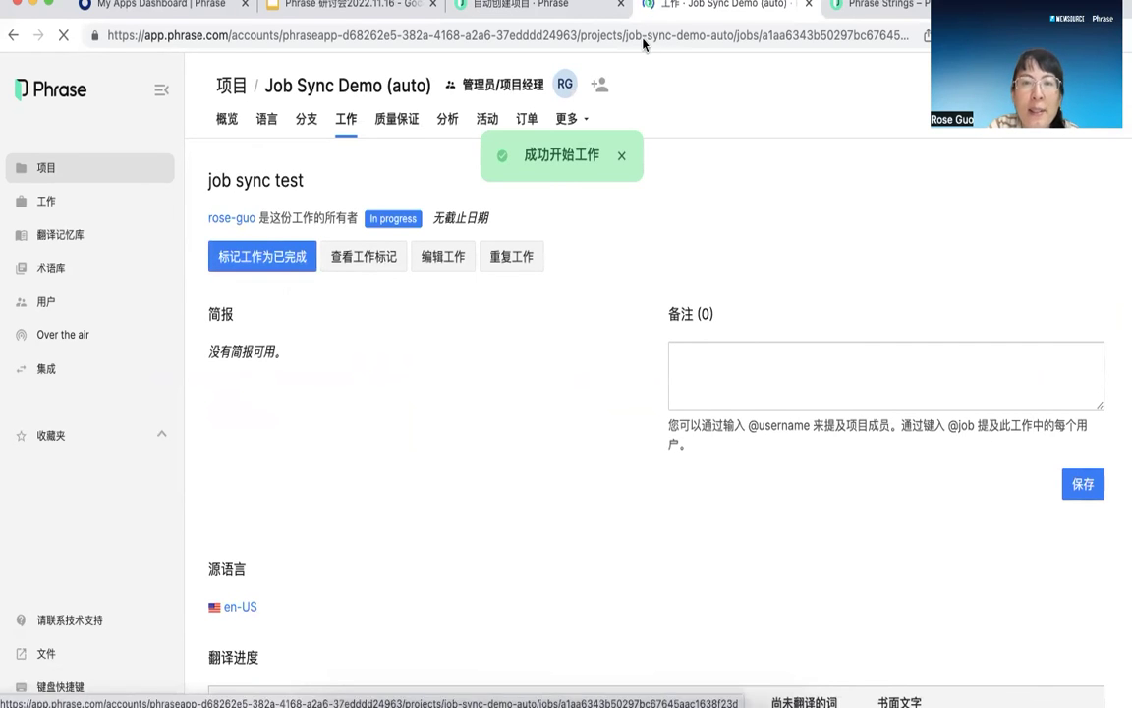
left_click(560, 10)
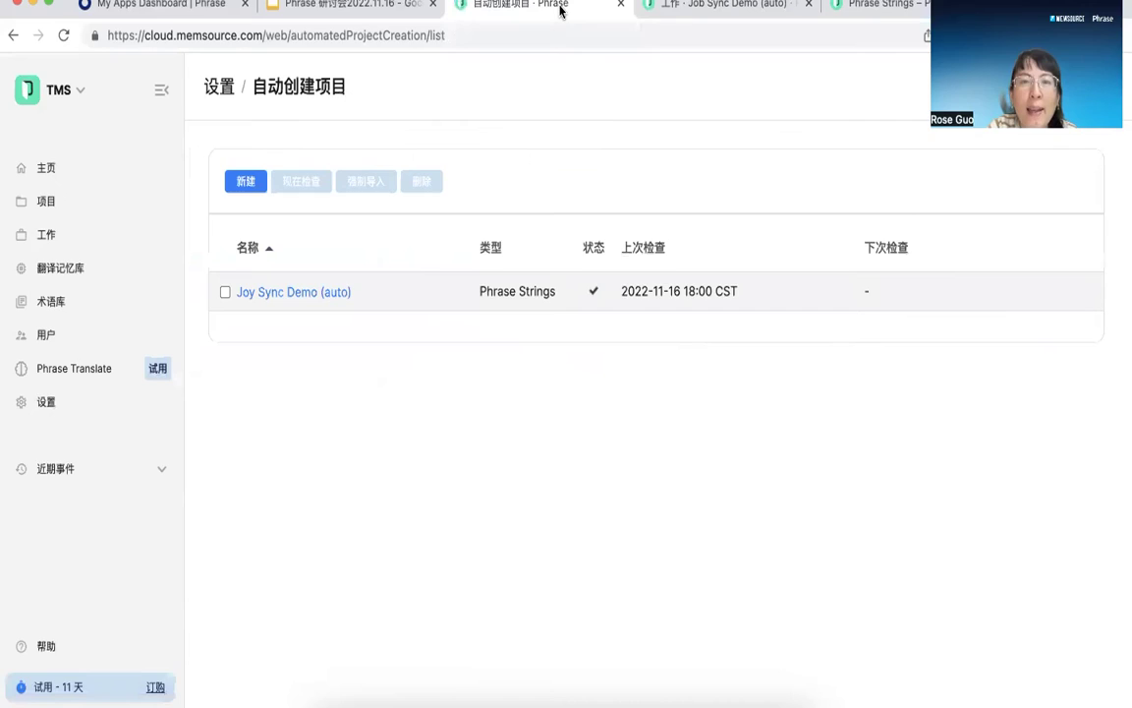
- Run the Joy Sync Demo (auto) check now, then open the projects list showing new project Job Sync Demo
left_click(224, 292)
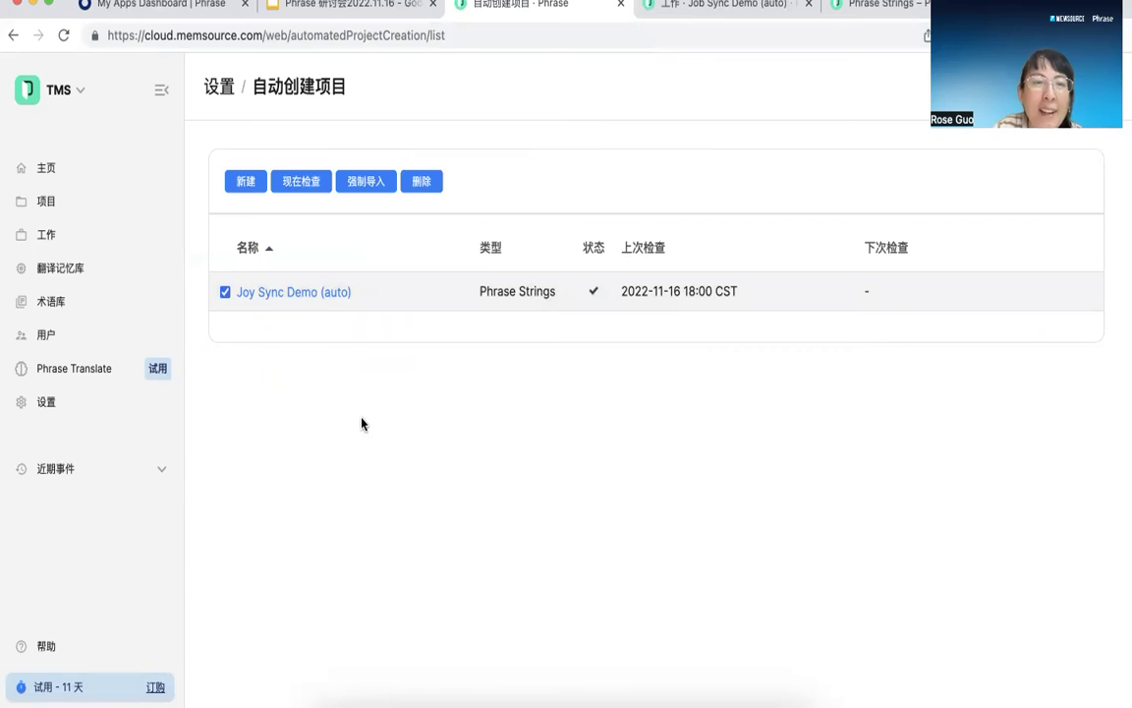
left_click(300, 188)
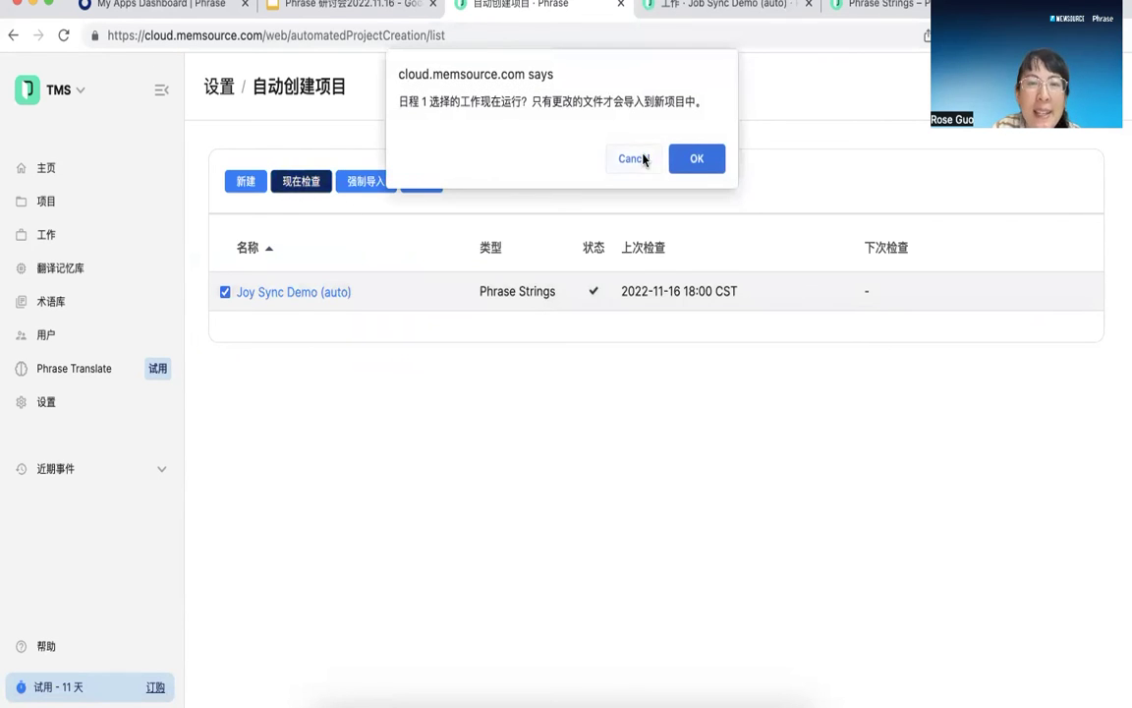
left_click(695, 162)
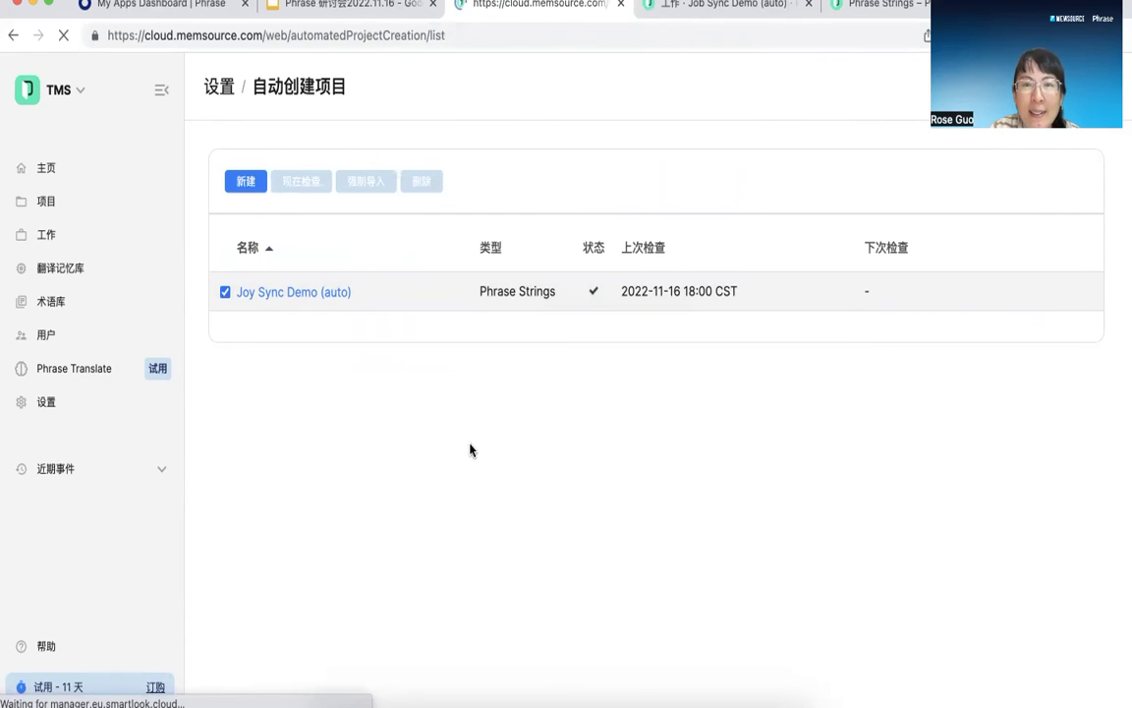
left_click(63, 204)
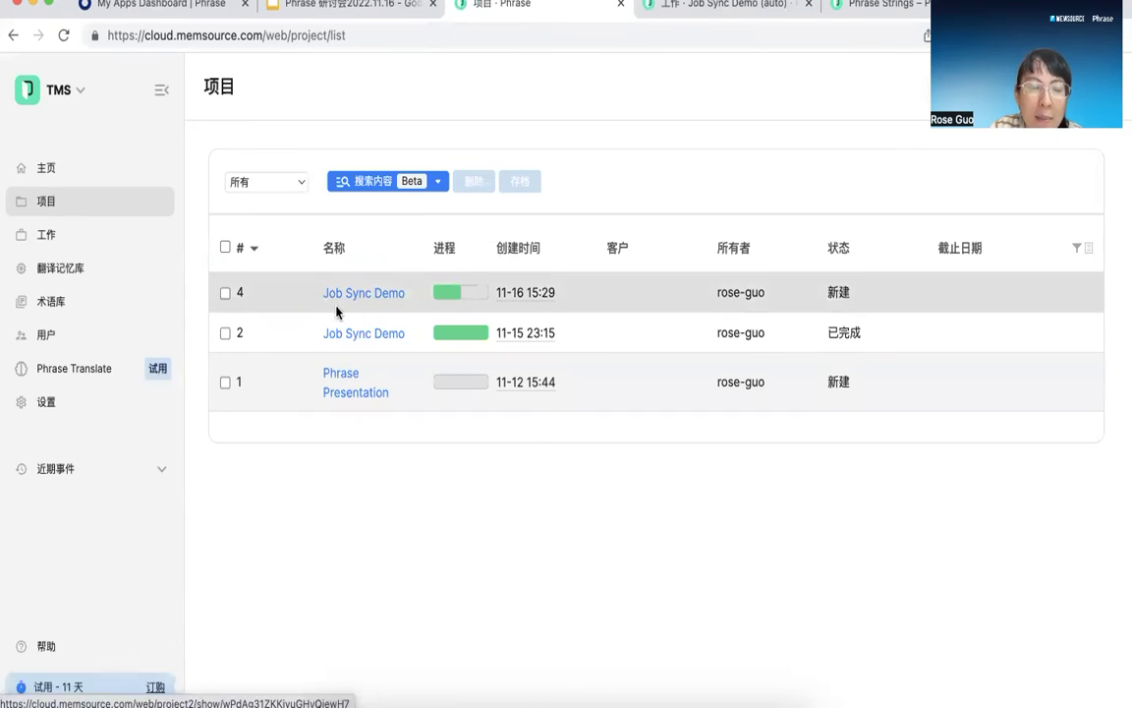
- Open project Job Sync Demo and its zh_CN job sync test job in the editor
left_click(351, 295)
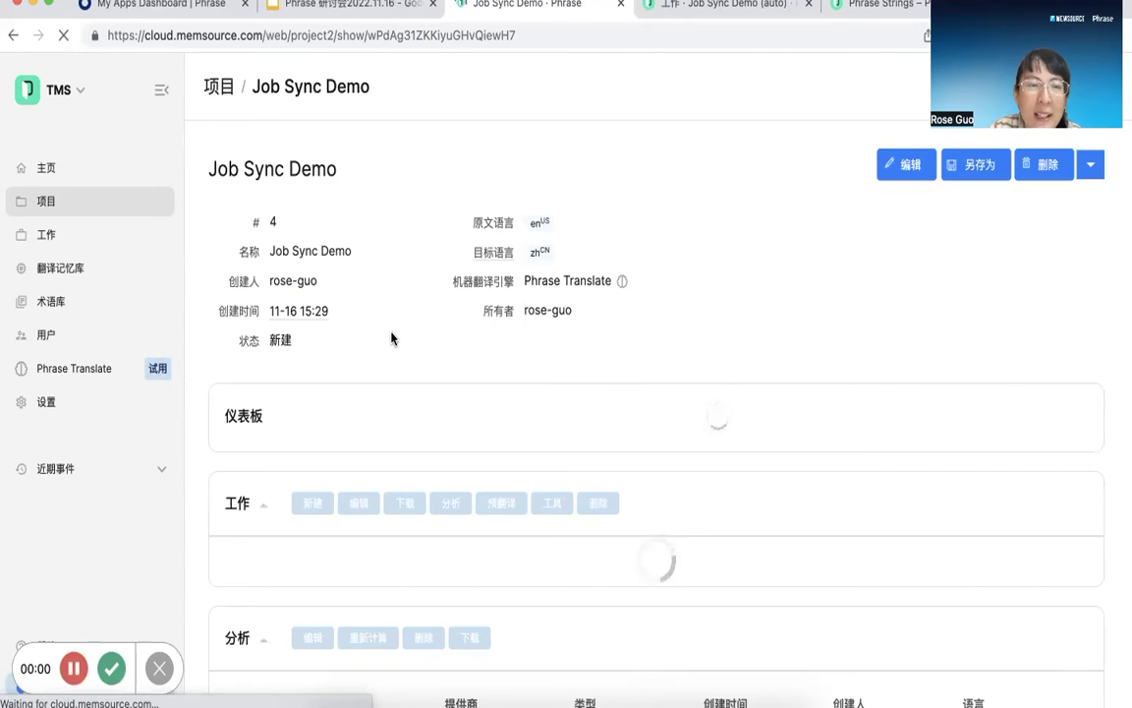
scroll(391, 338, "down", 4)
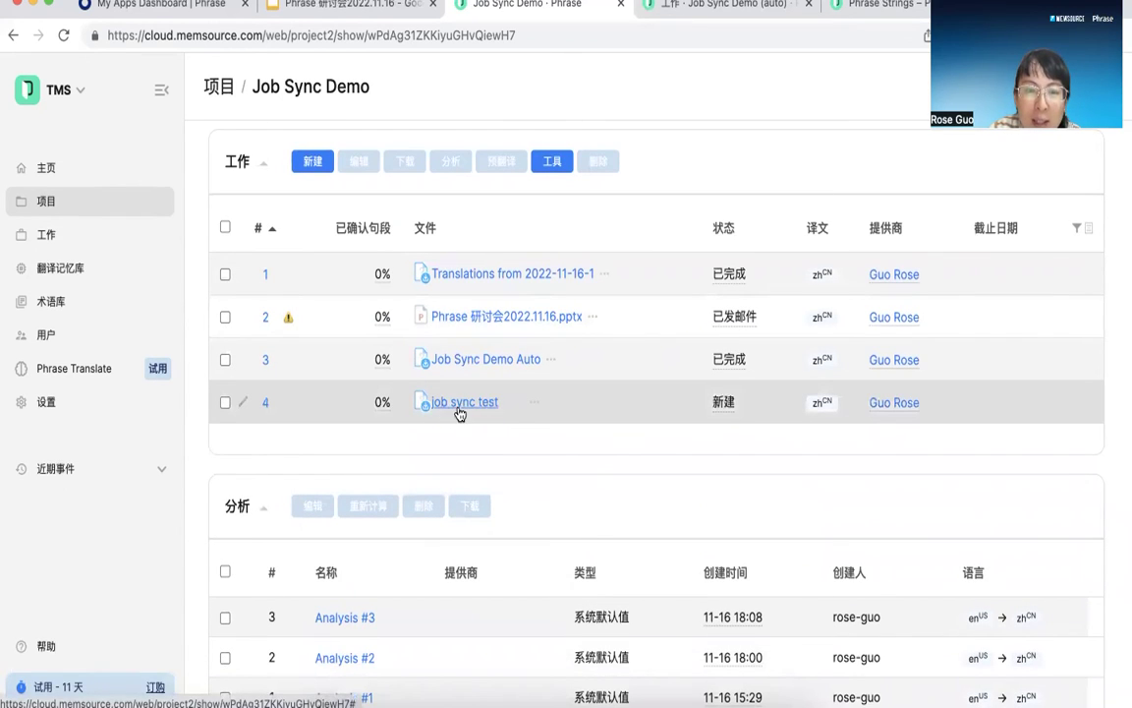
scroll(553, 404, "up", 2)
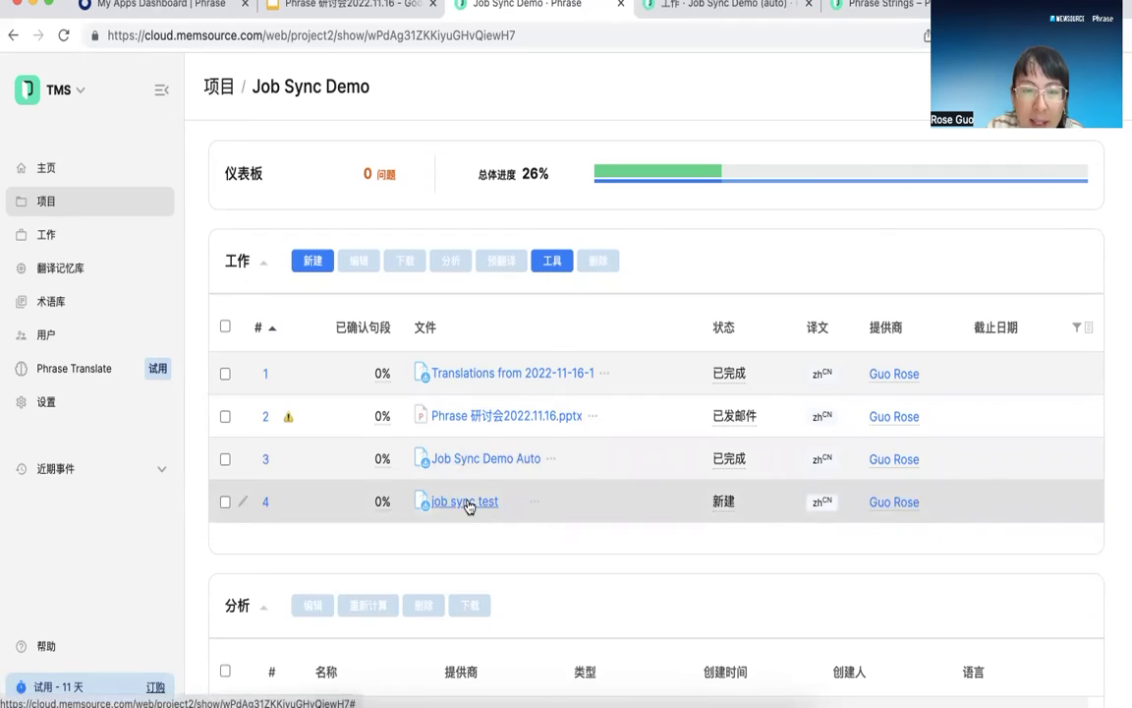
left_click(466, 503)
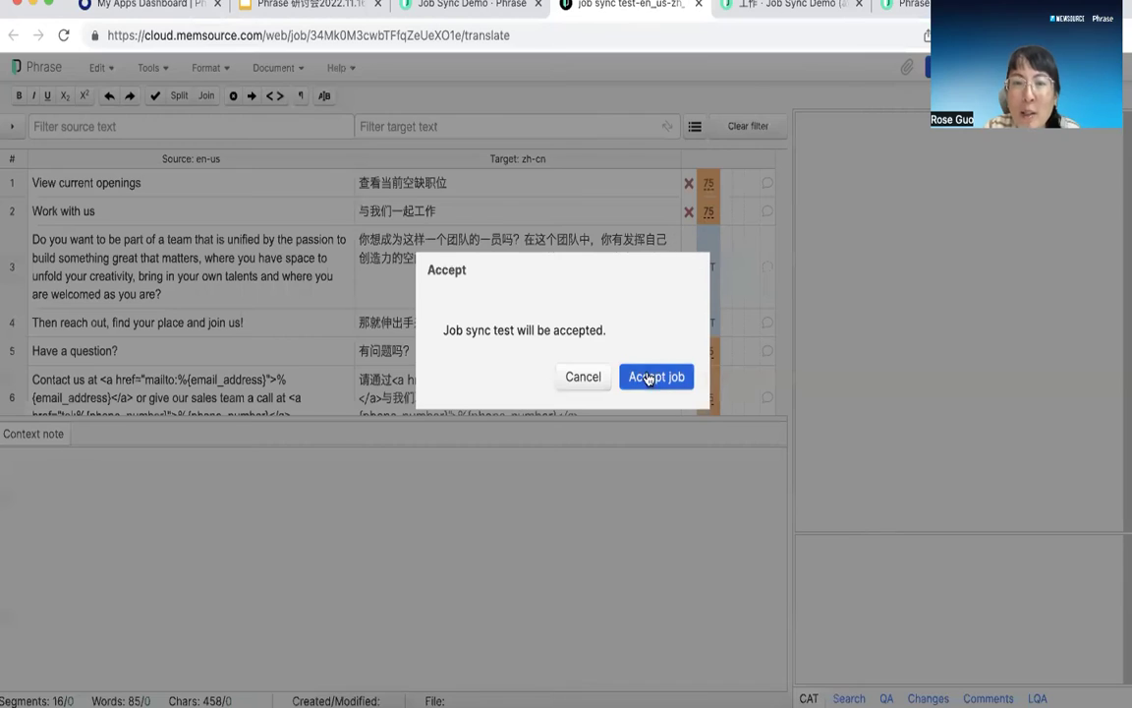
- Accept and complete the job sync test job, then reload the Job Sync Demo project page
left_click(651, 374)
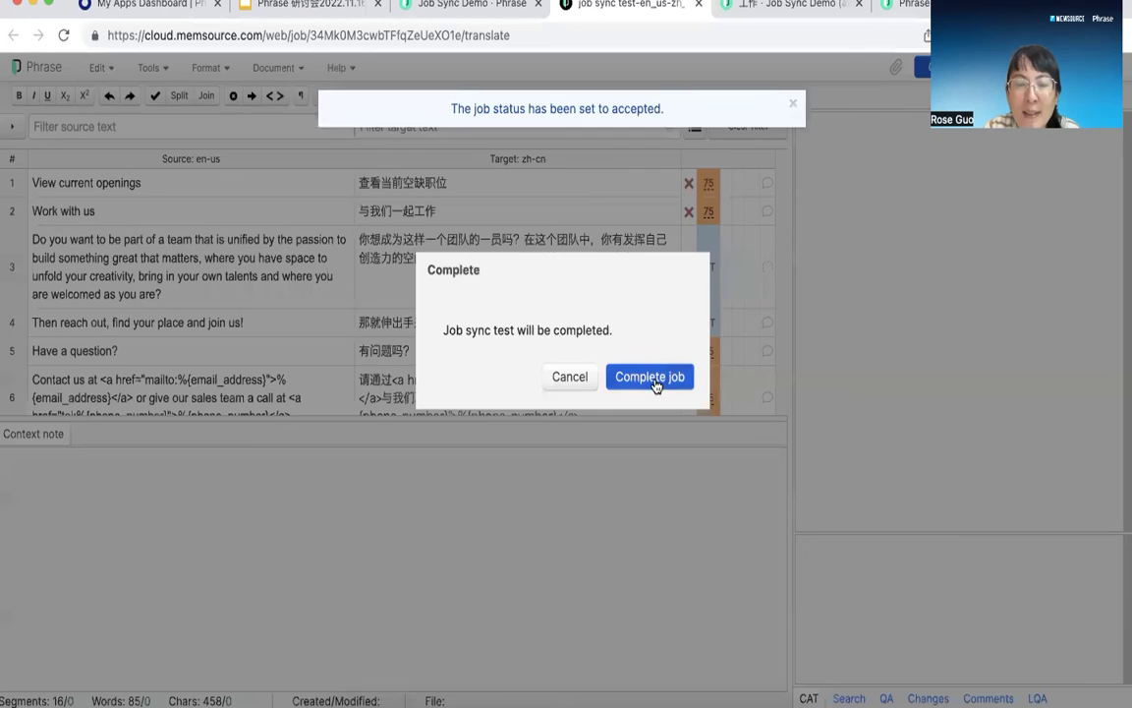
left_click(649, 376)
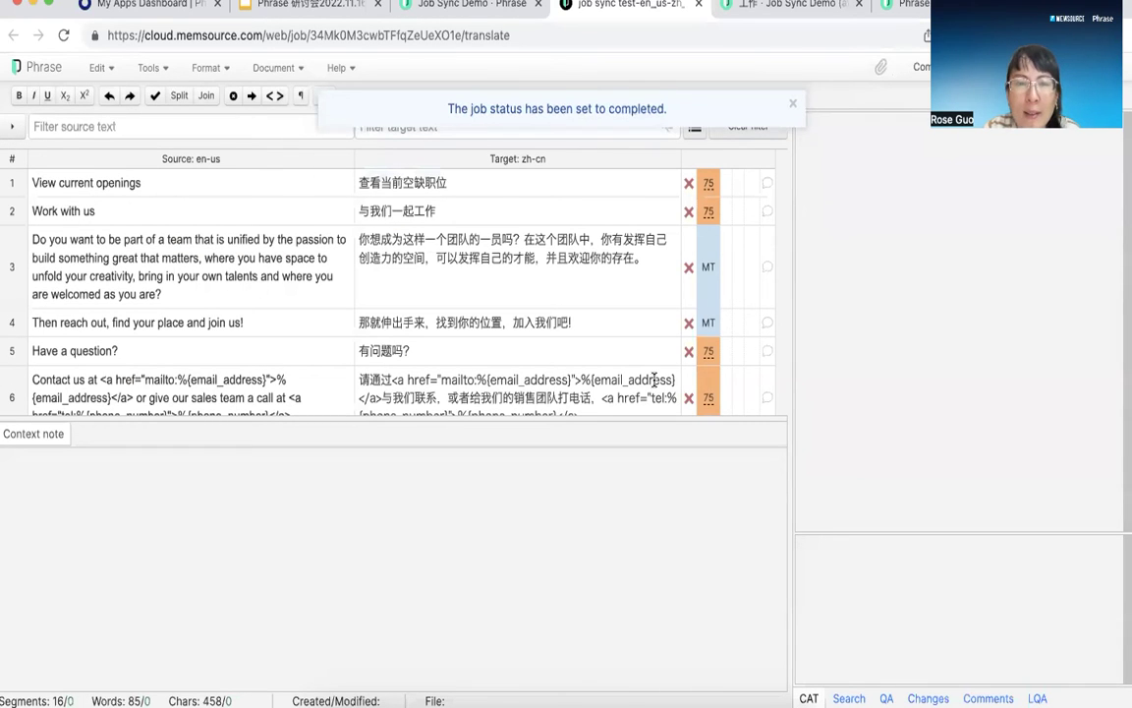
left_click(469, 12)
left_click(537, 35)
key("Return")
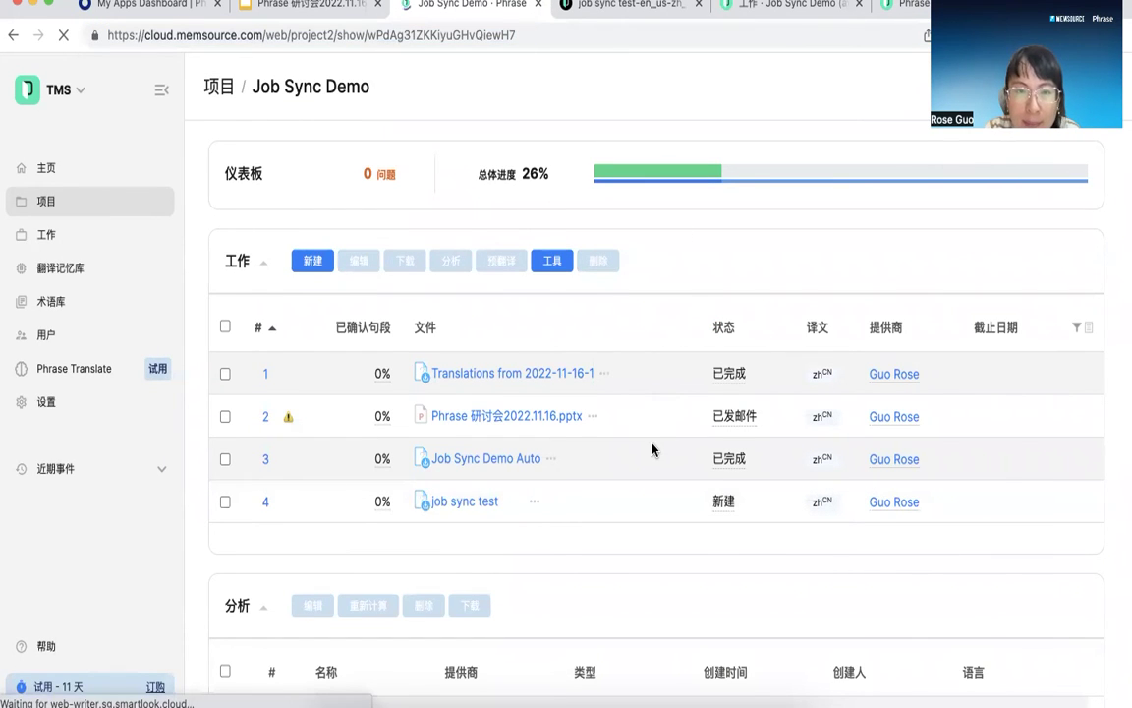
- Confirm job sync test shows 已完成 in TMS and reload its Strings page to show Completed
scroll(651, 450, "down", 5)
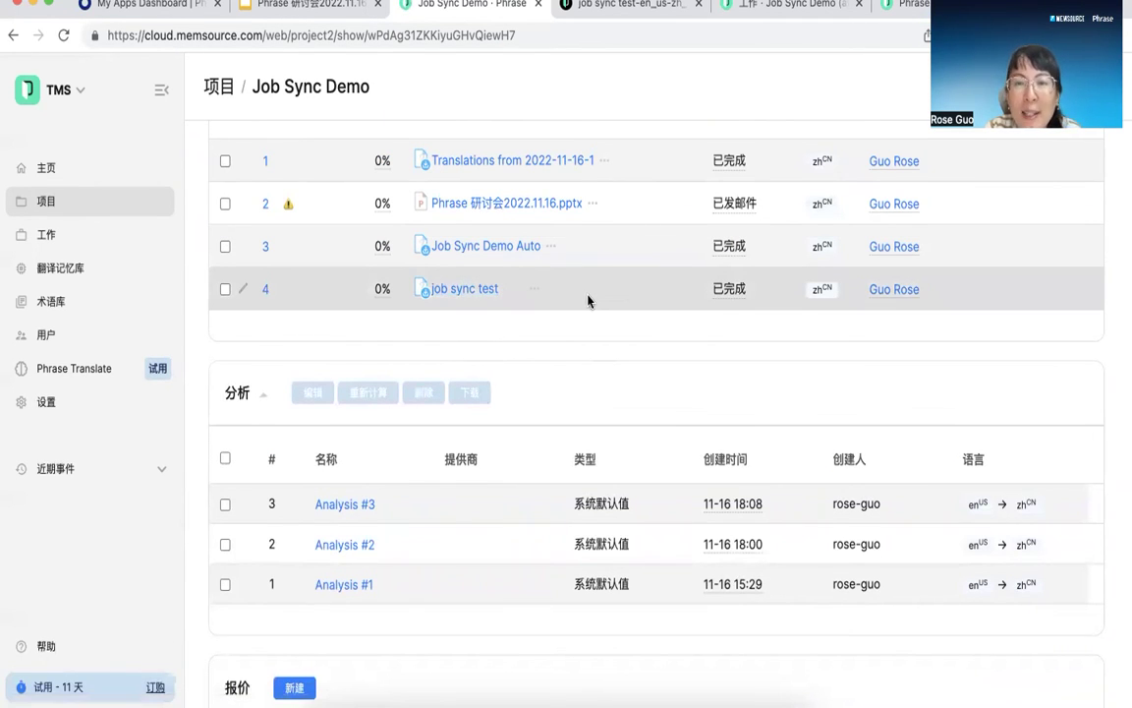
scroll(588, 300, "up", 1)
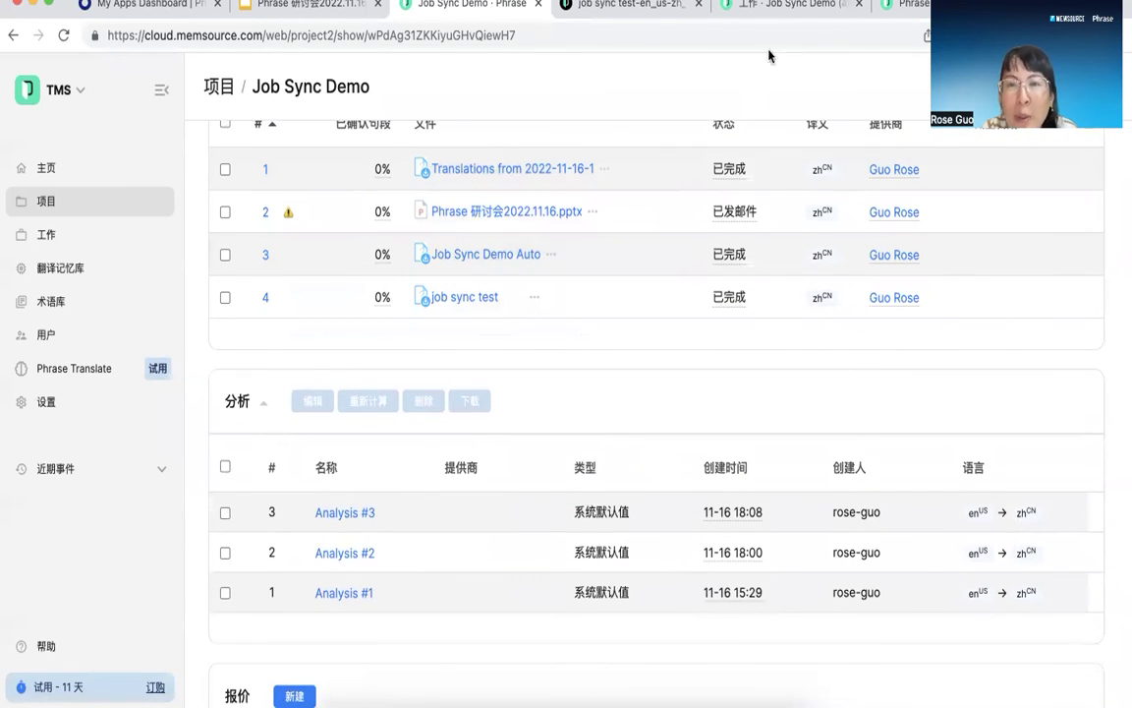
left_click(793, 9)
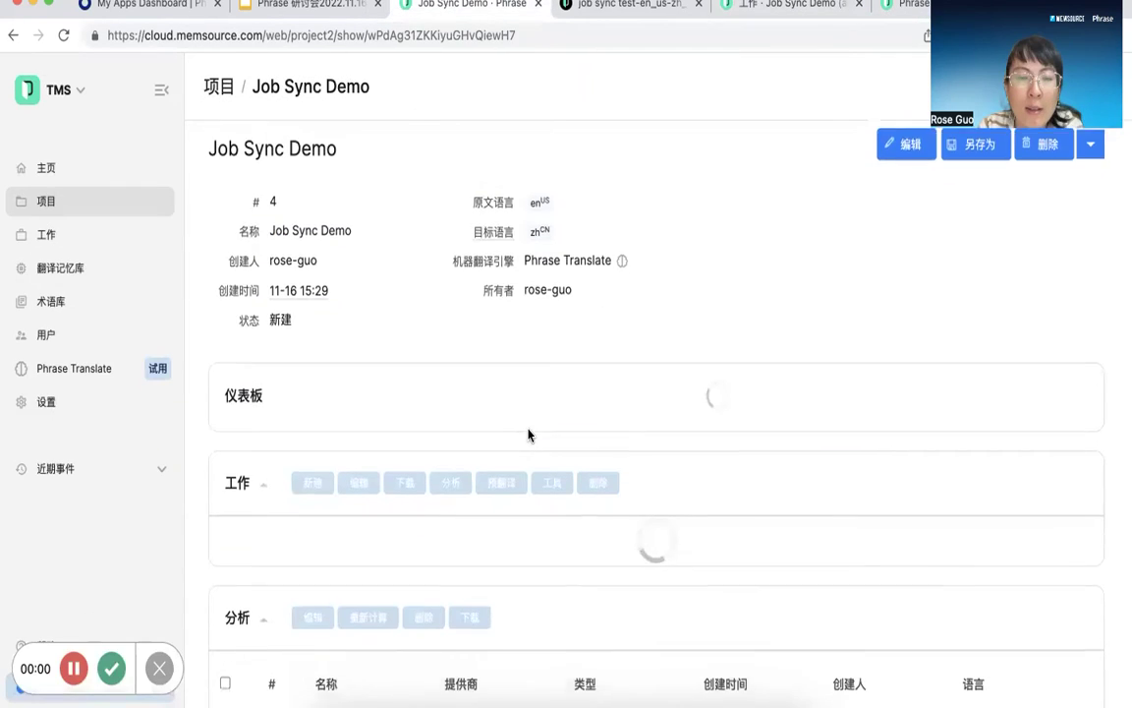
scroll(531, 430, "down", 5)
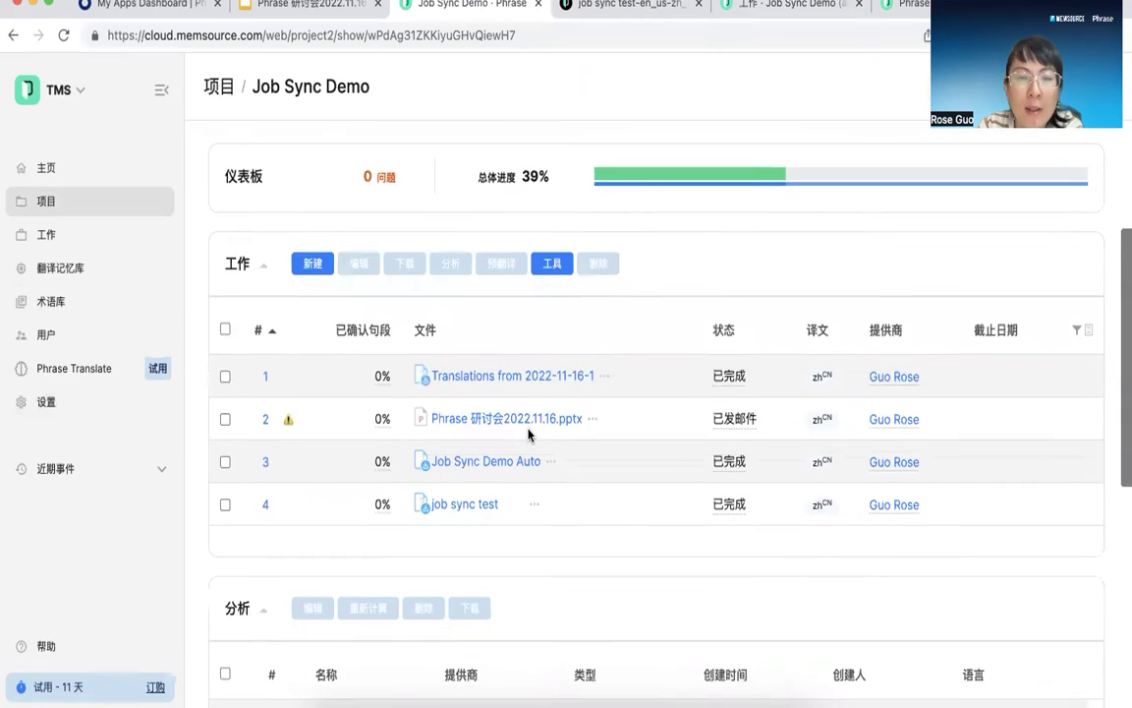
left_click(817, 14)
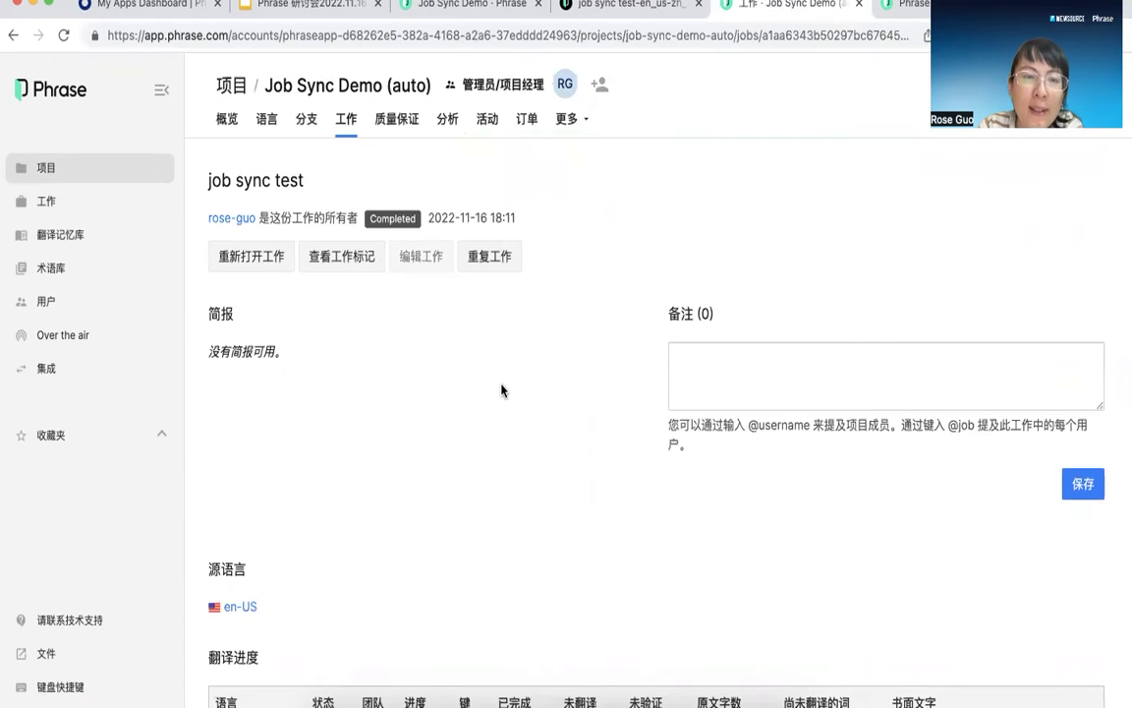
left_click(645, 29)
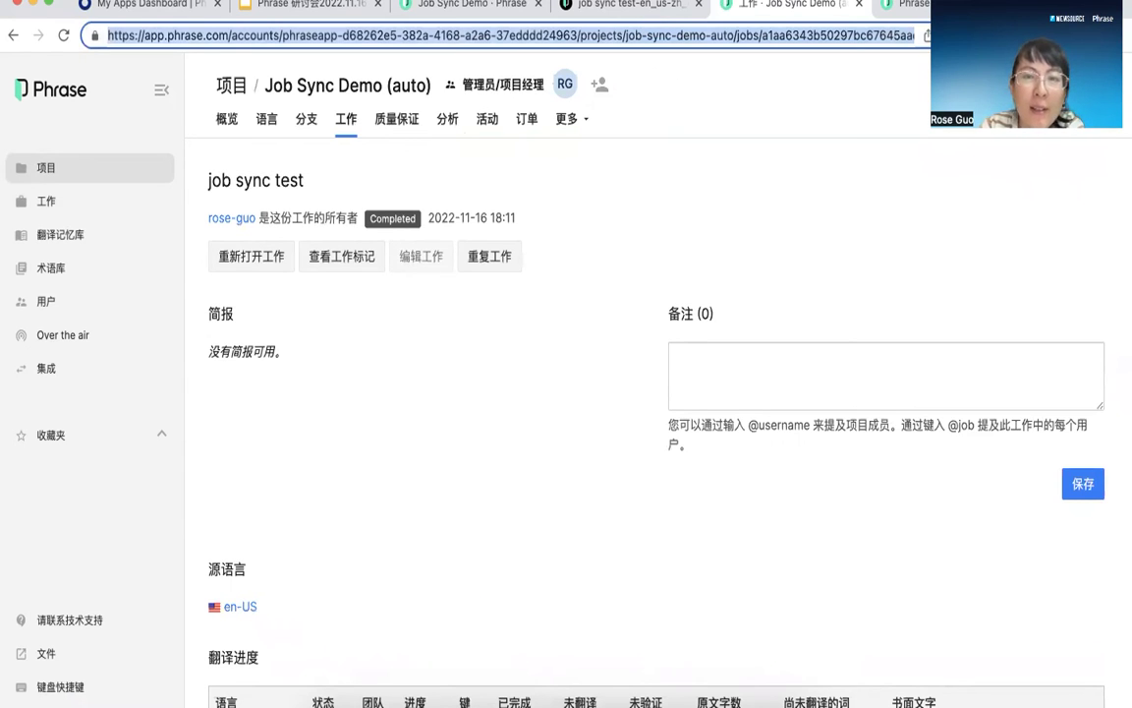
key("Return")
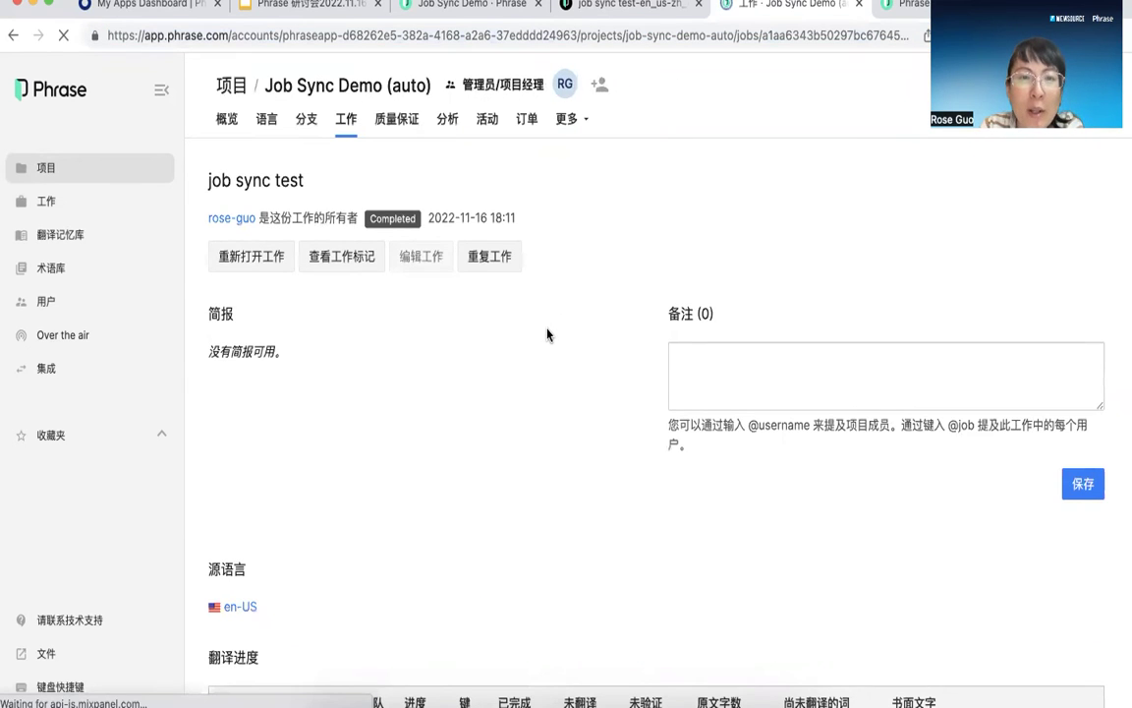
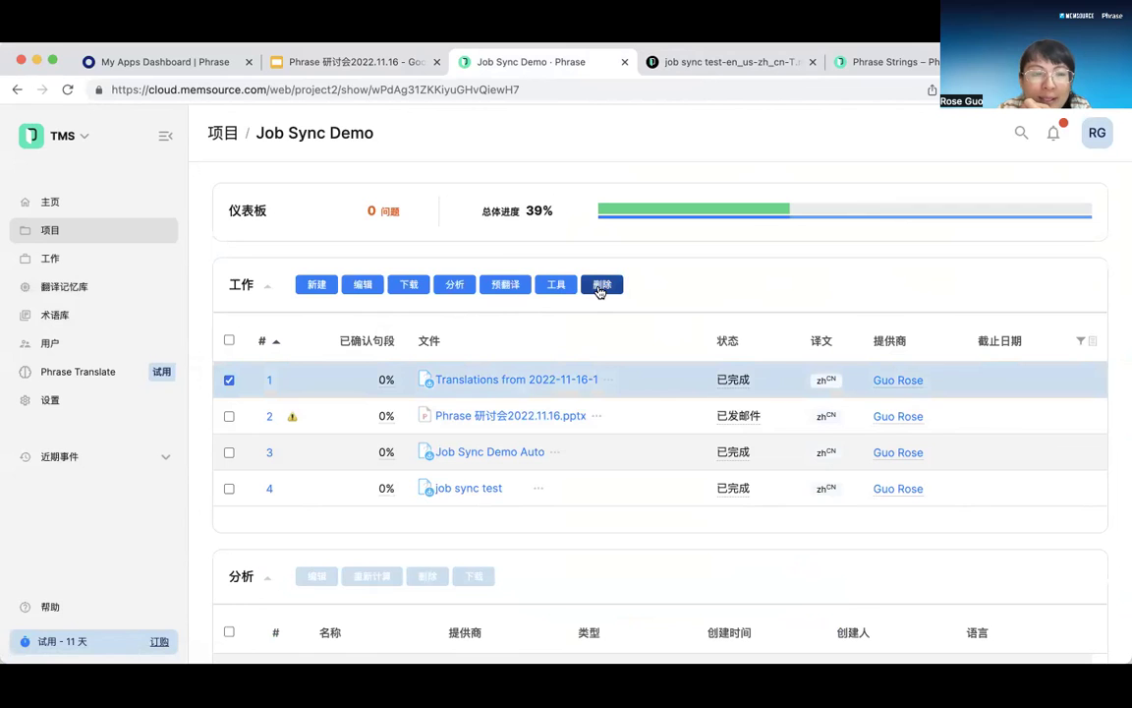
- Delete job 1 from Job Sync Demo, then view the Recycle Bin under Settings
left_click(79, 407)
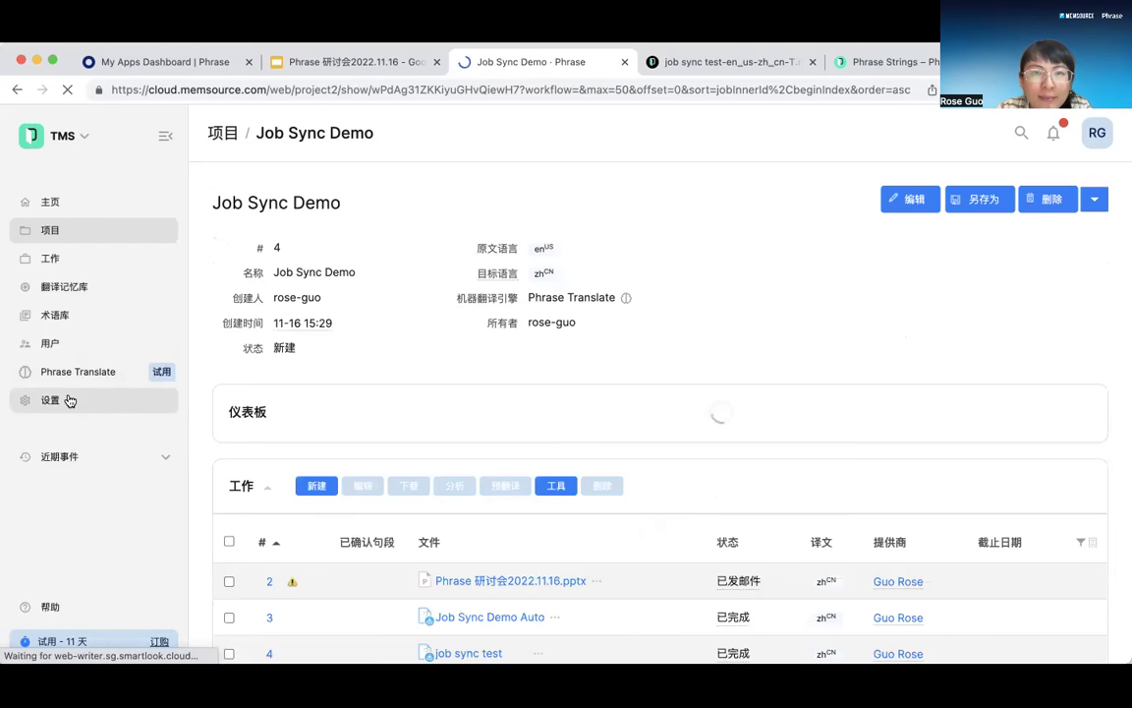
left_click(69, 401)
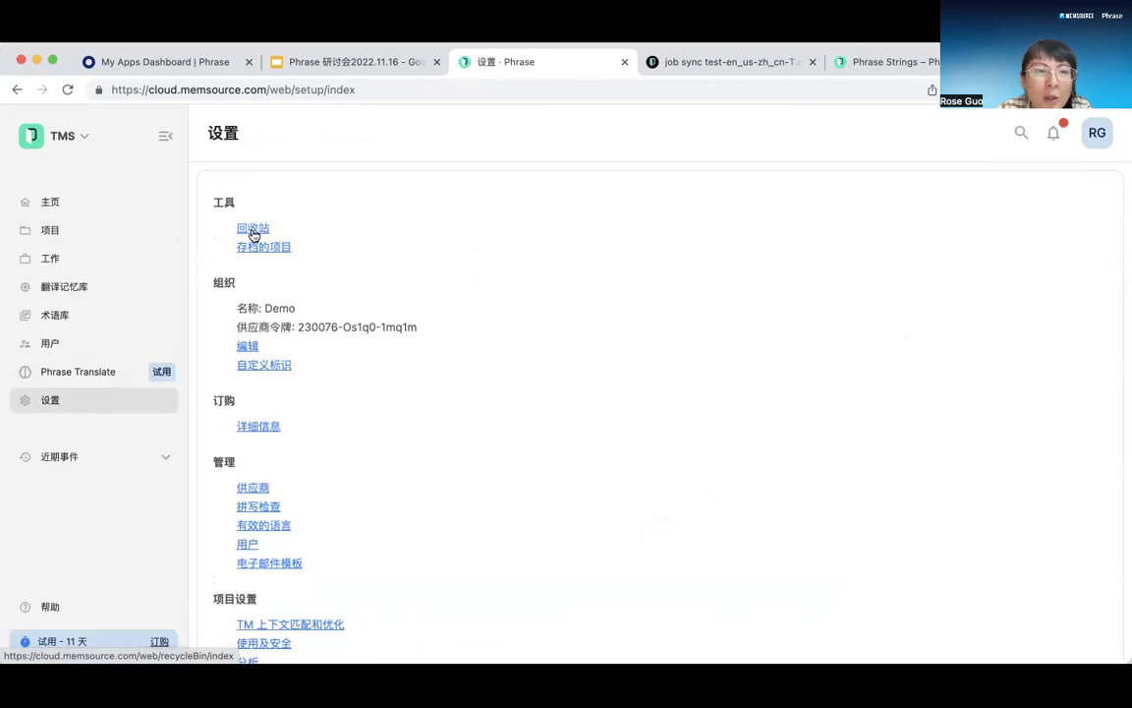
left_click(252, 231)
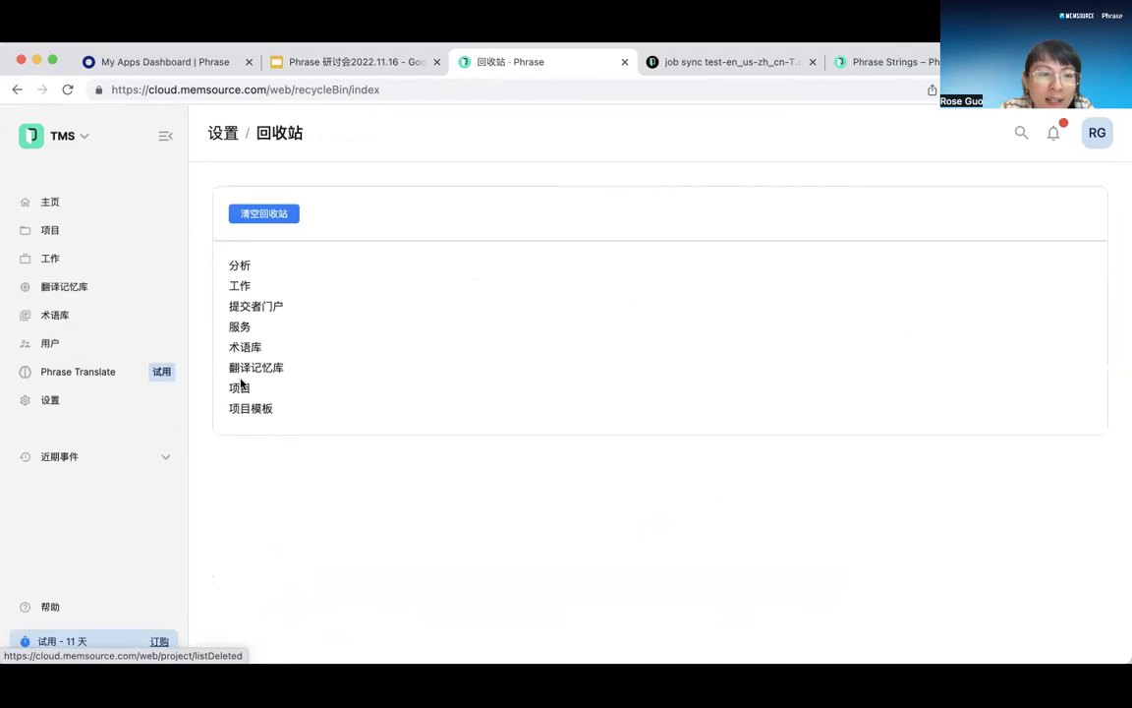
- List deleted jobs, tick Translations from 2022-11-16-1 for restoring, then return to the slide deck
left_click(245, 287)
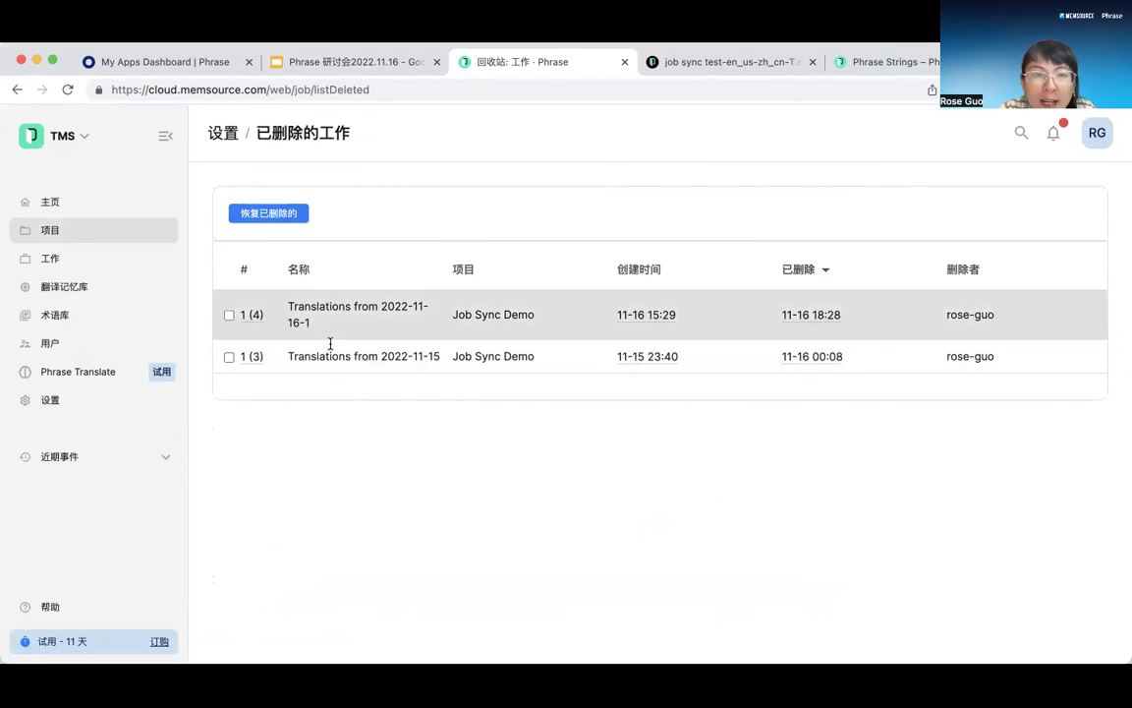
triple_click(336, 307)
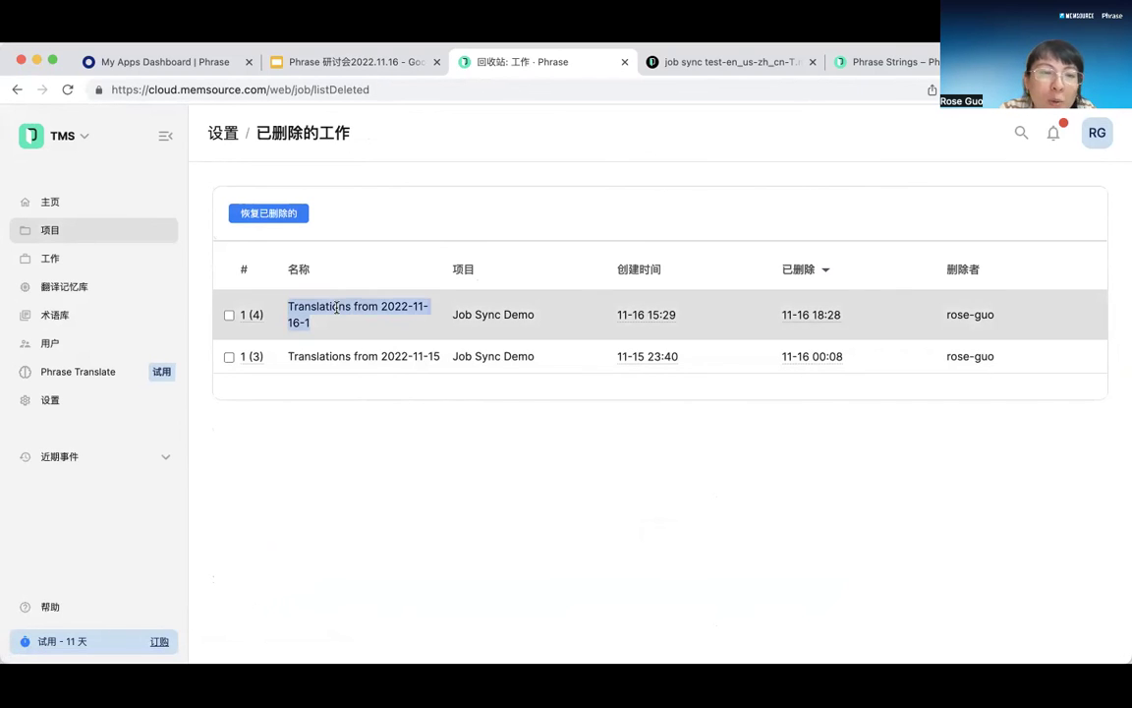
double_click(487, 315)
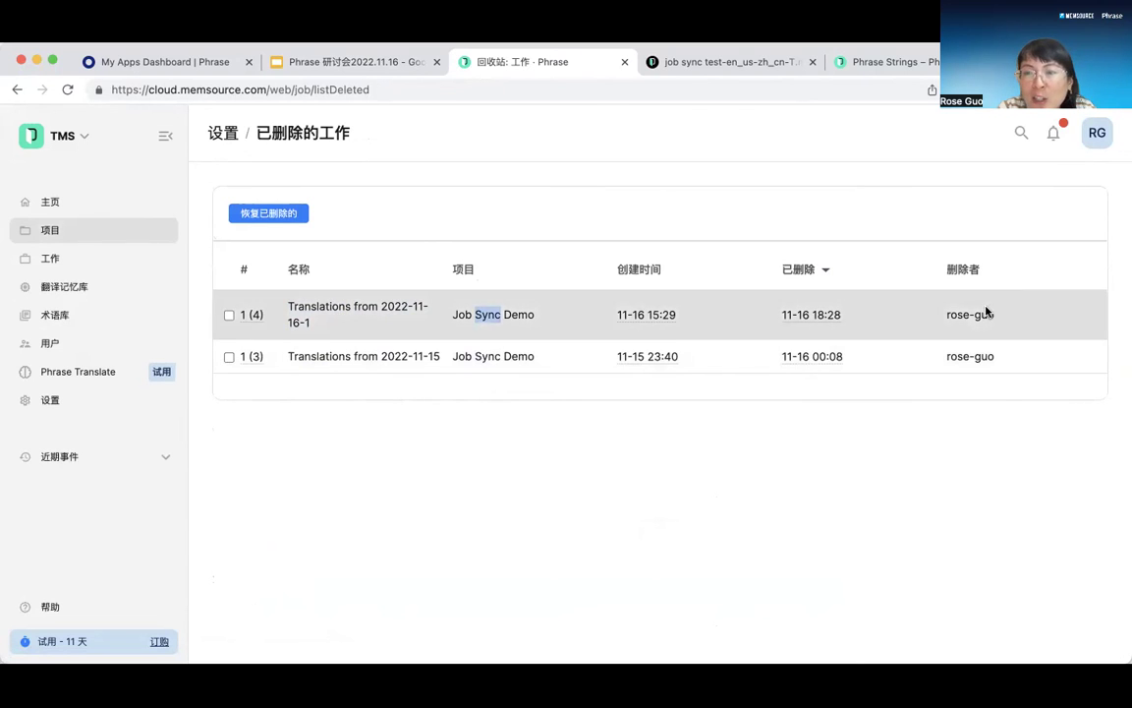
left_click(230, 316)
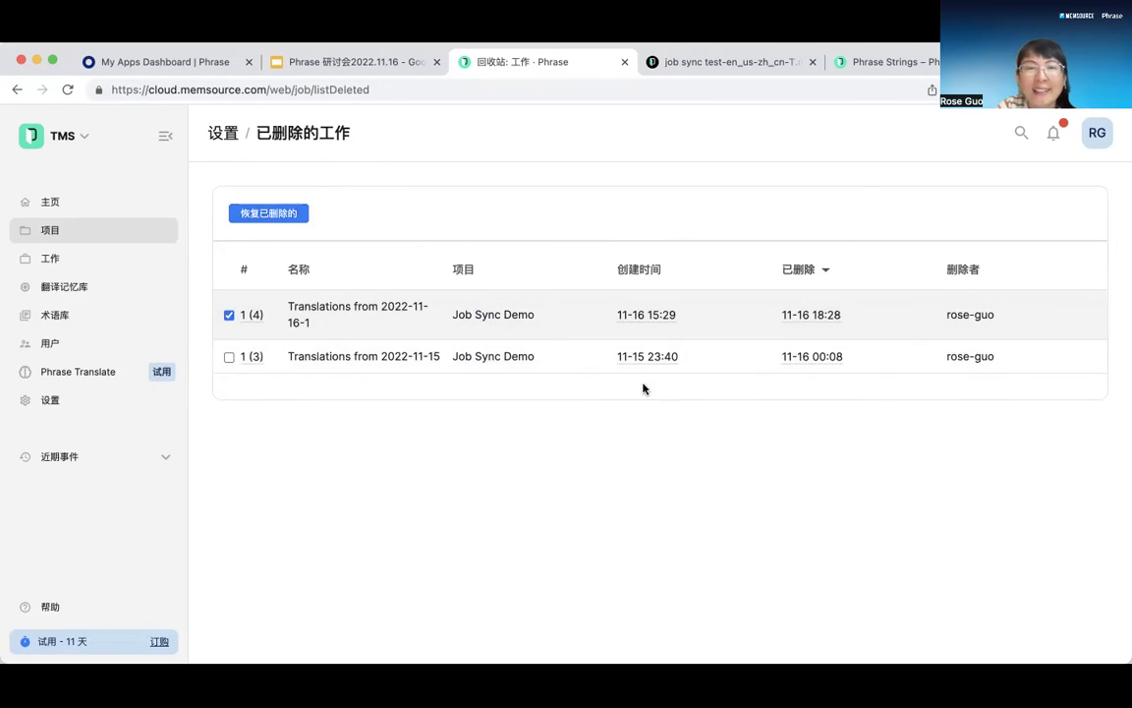
left_click(359, 62)
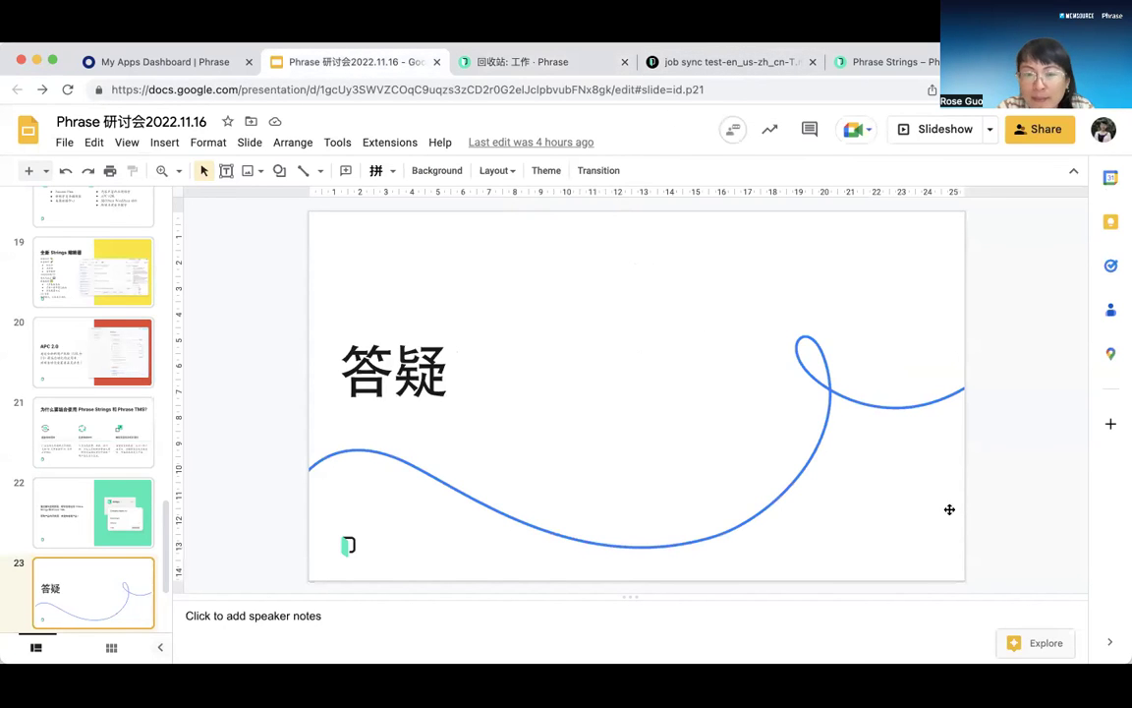
- Present the 答疑 slide full screen, exit, and return to the Phrase deleted-jobs page
left_click(931, 129)
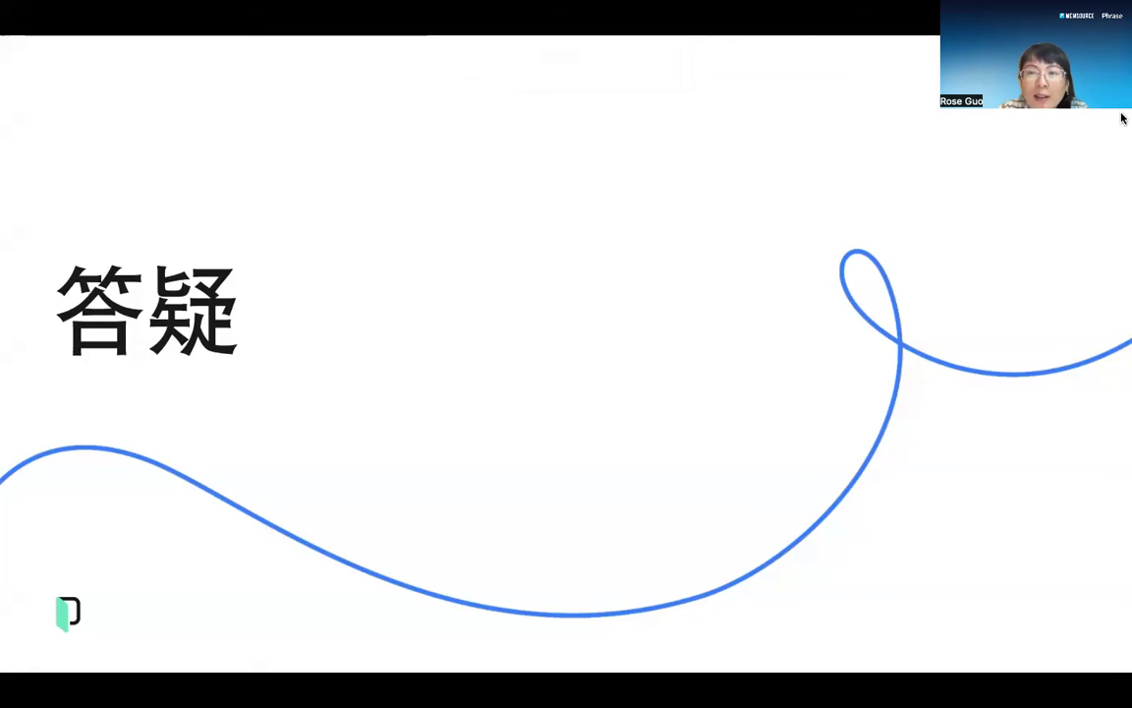
key("Escape")
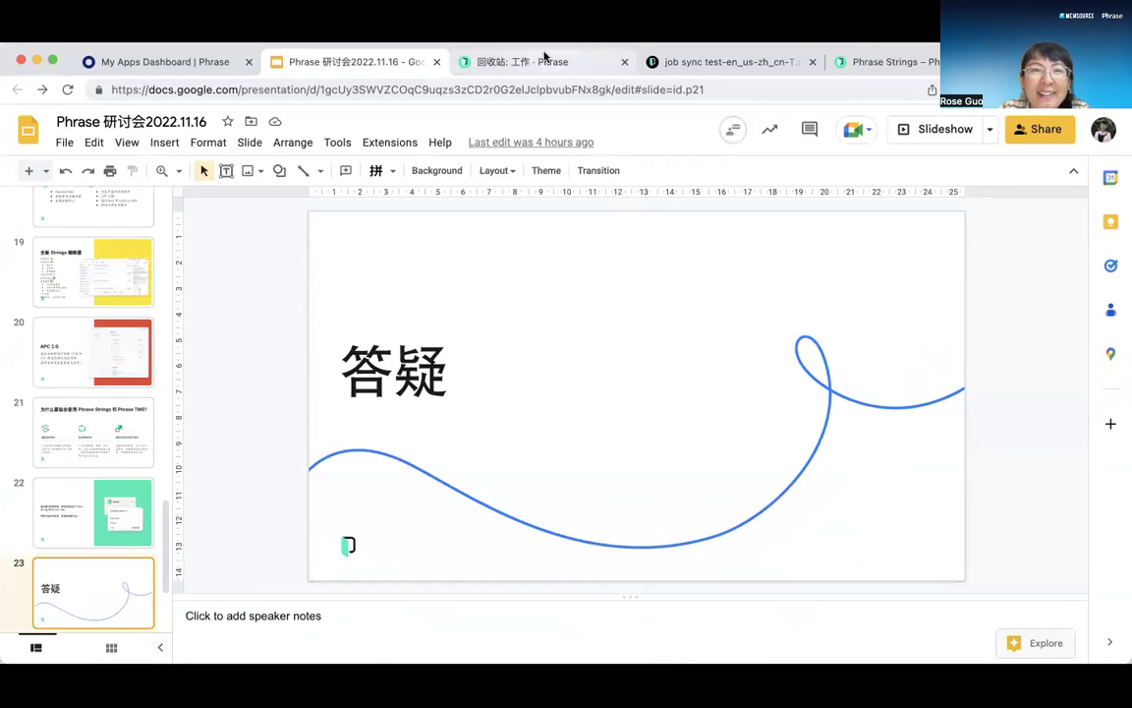
left_click(539, 63)
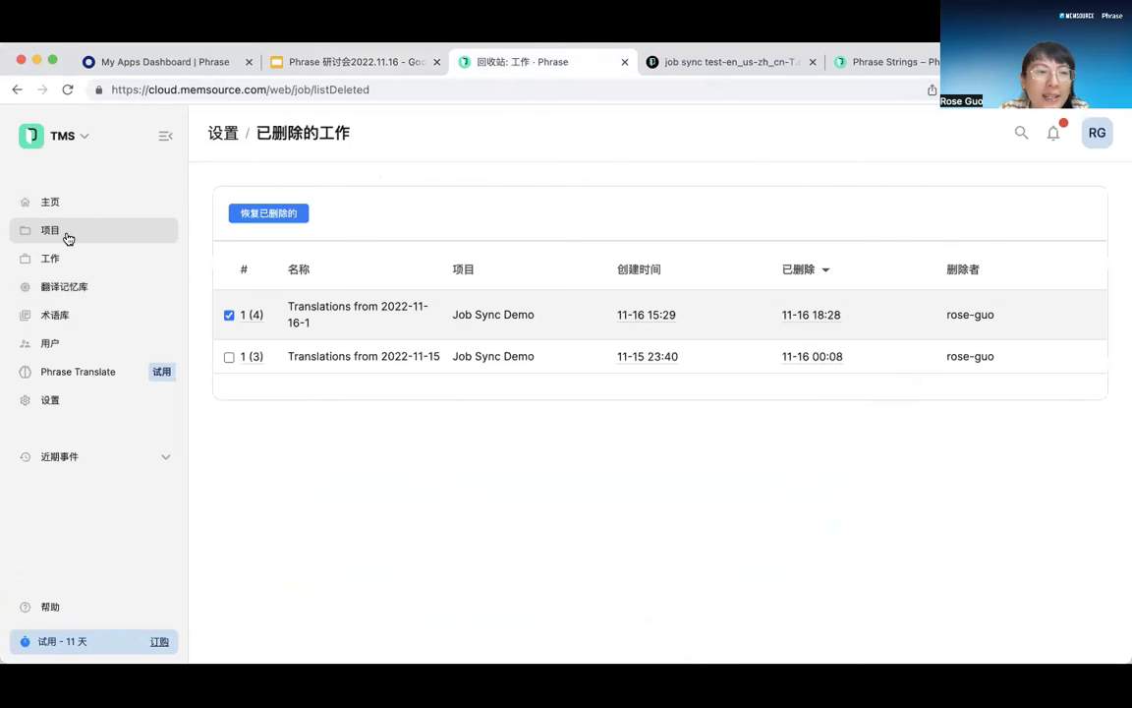
- Go to the Job Sync Demo project via Projects and start a new zh_cn job
left_click(65, 265)
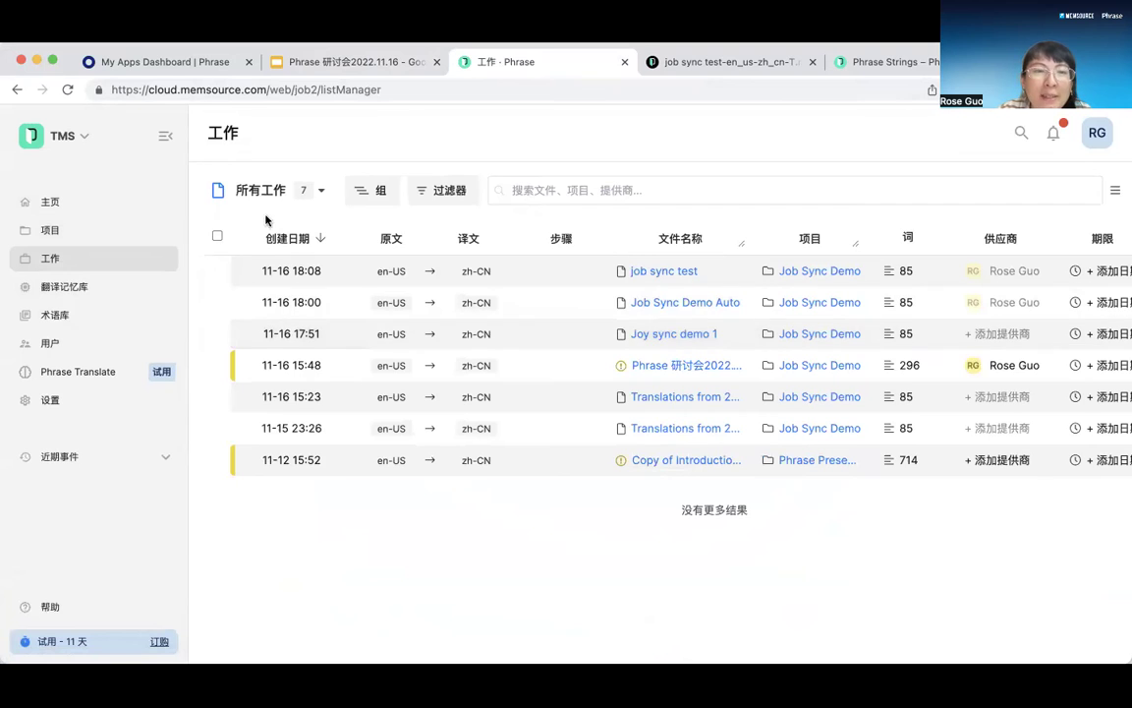
left_click(114, 235)
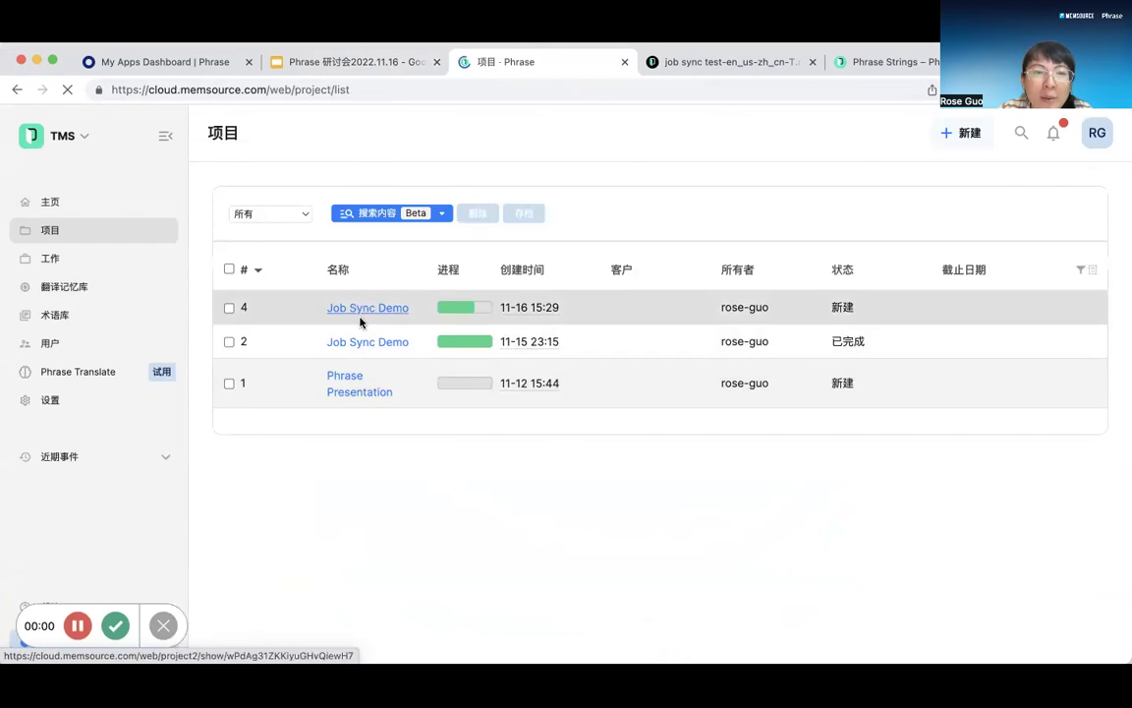
left_click(366, 309)
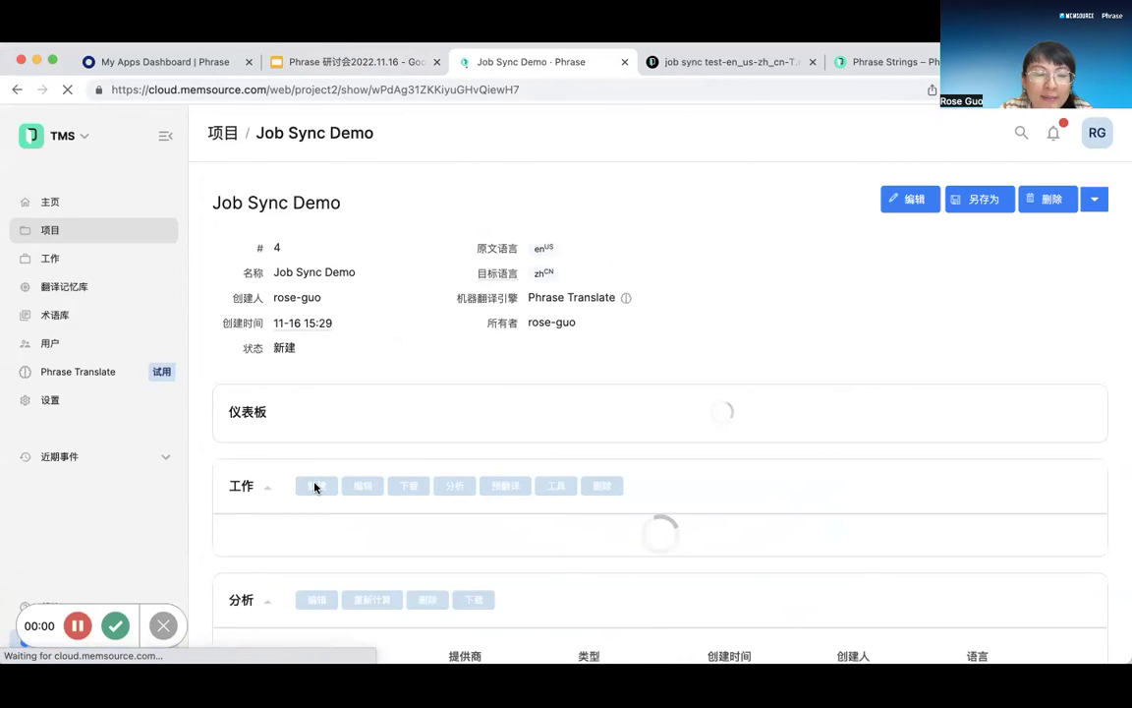
left_click(315, 488)
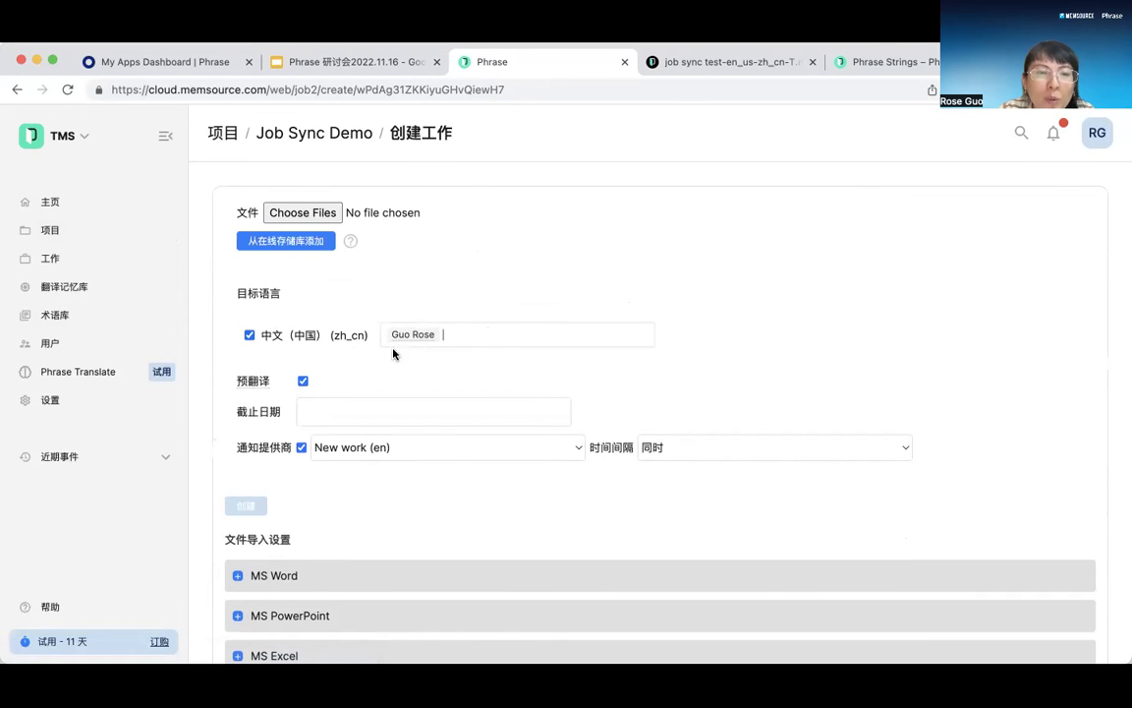
left_click(480, 335)
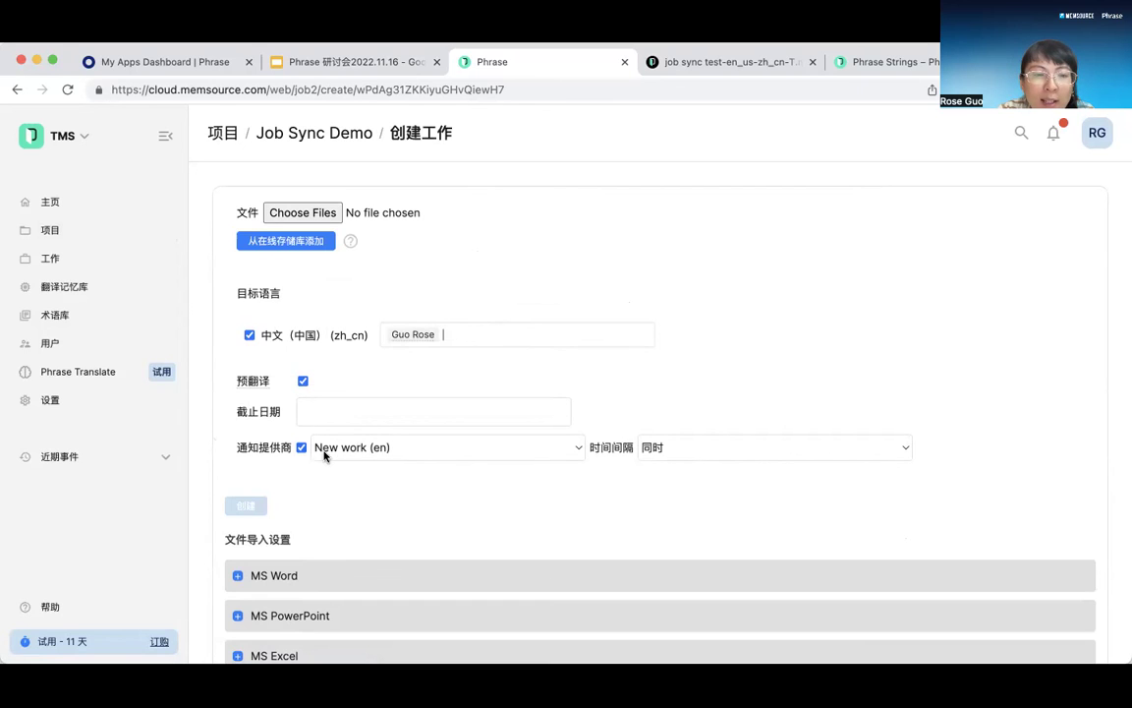
left_click(689, 449)
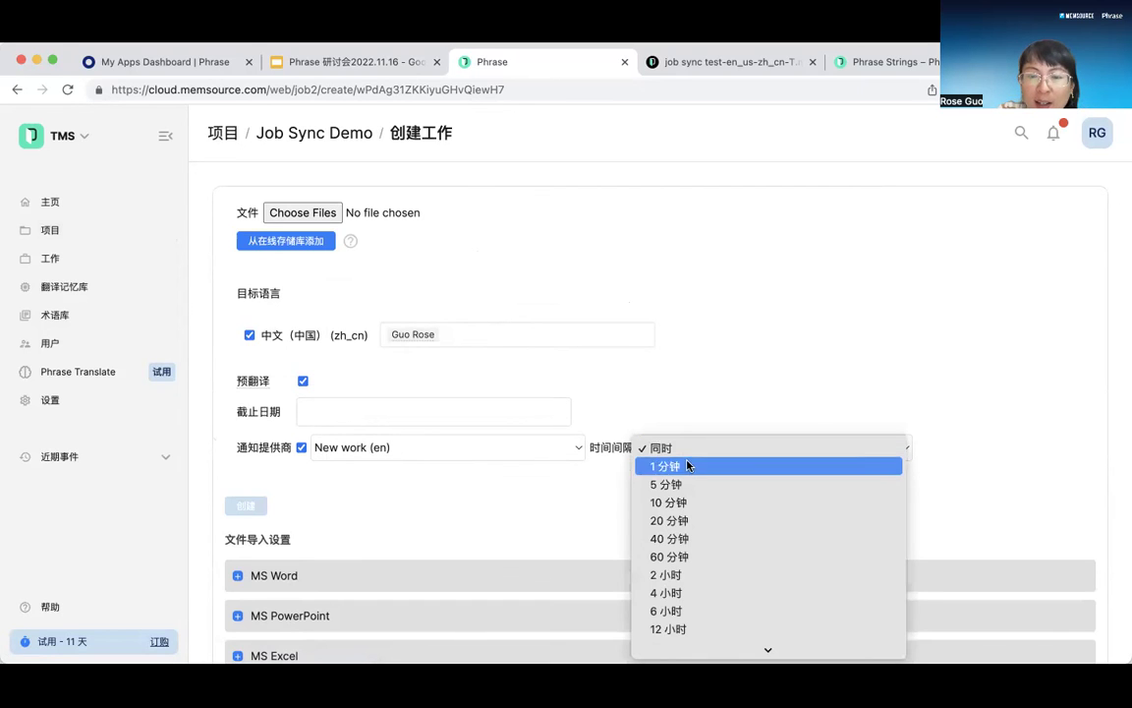
left_click(676, 522)
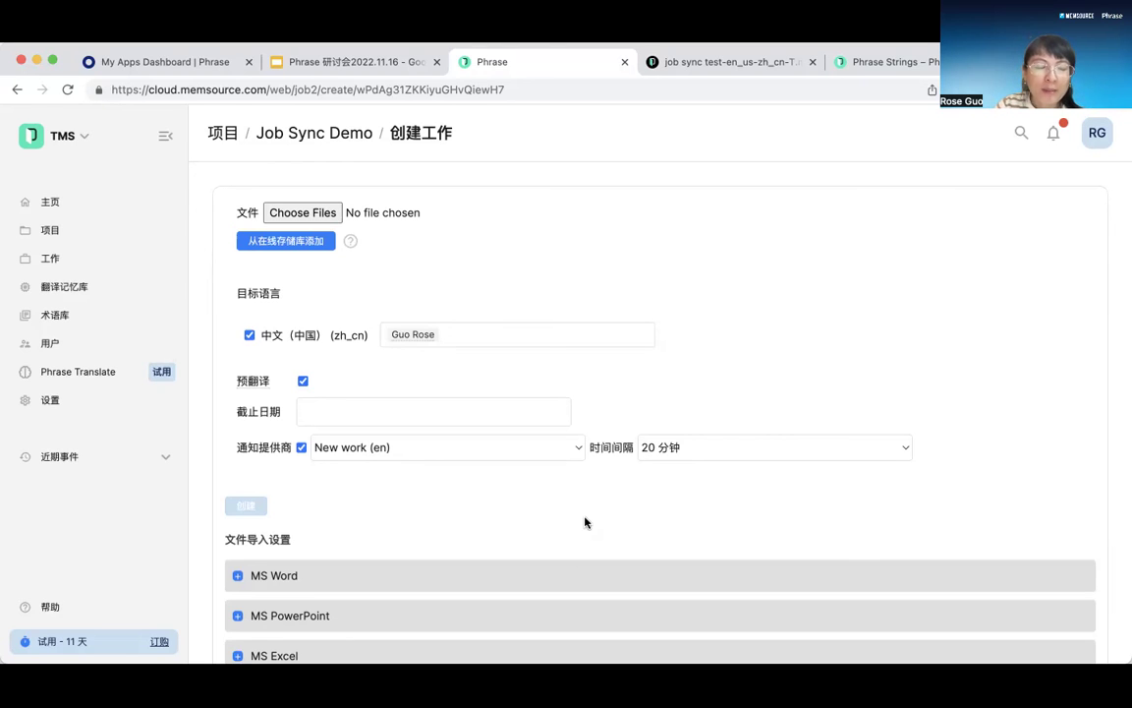
left_click(425, 405)
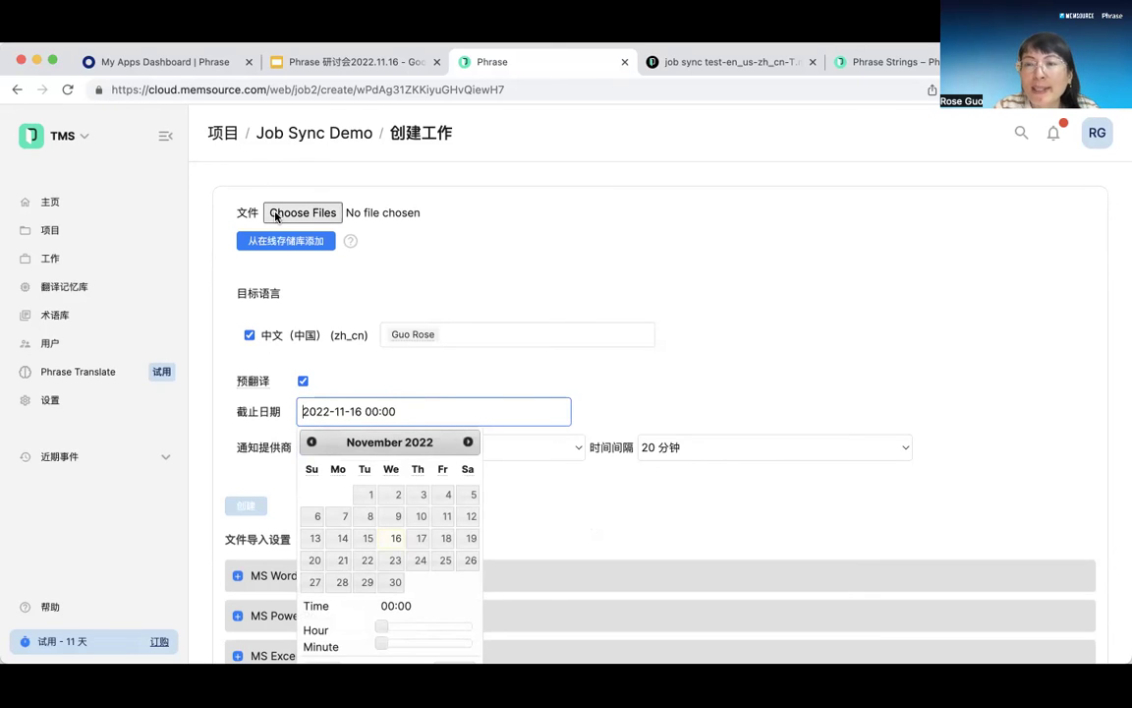
left_click(477, 336)
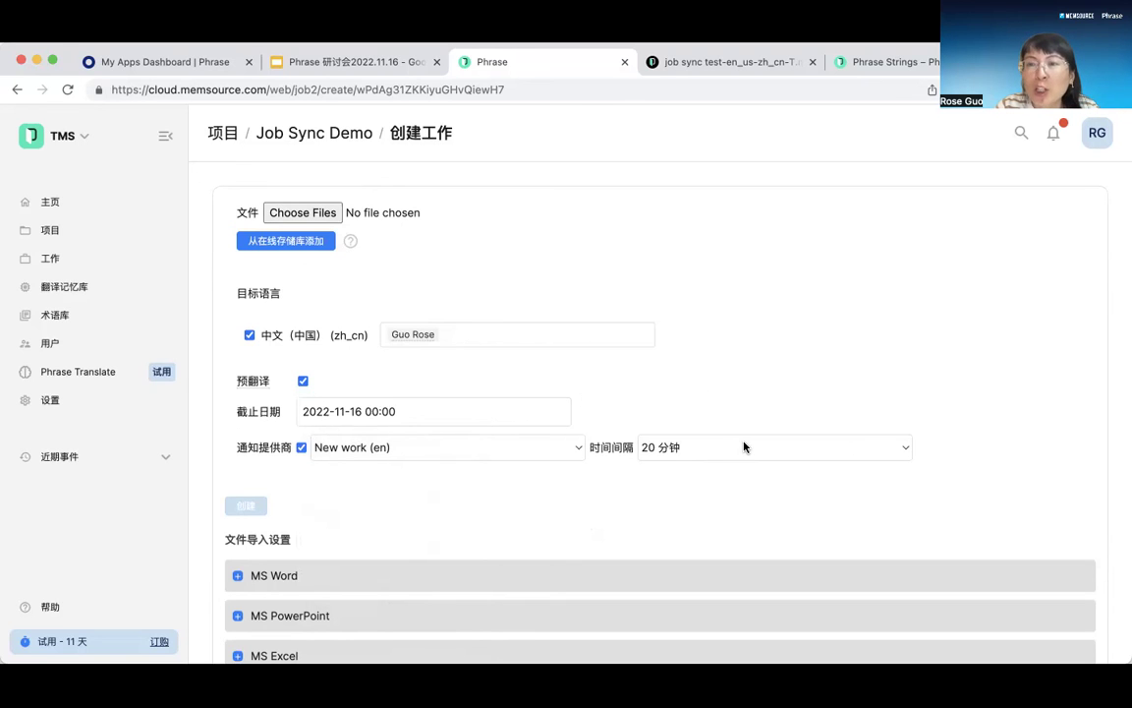
left_click(372, 61)
- Show the 答疑 slide full screen, then return to the Job Sync Demo project page
left_click(937, 128)
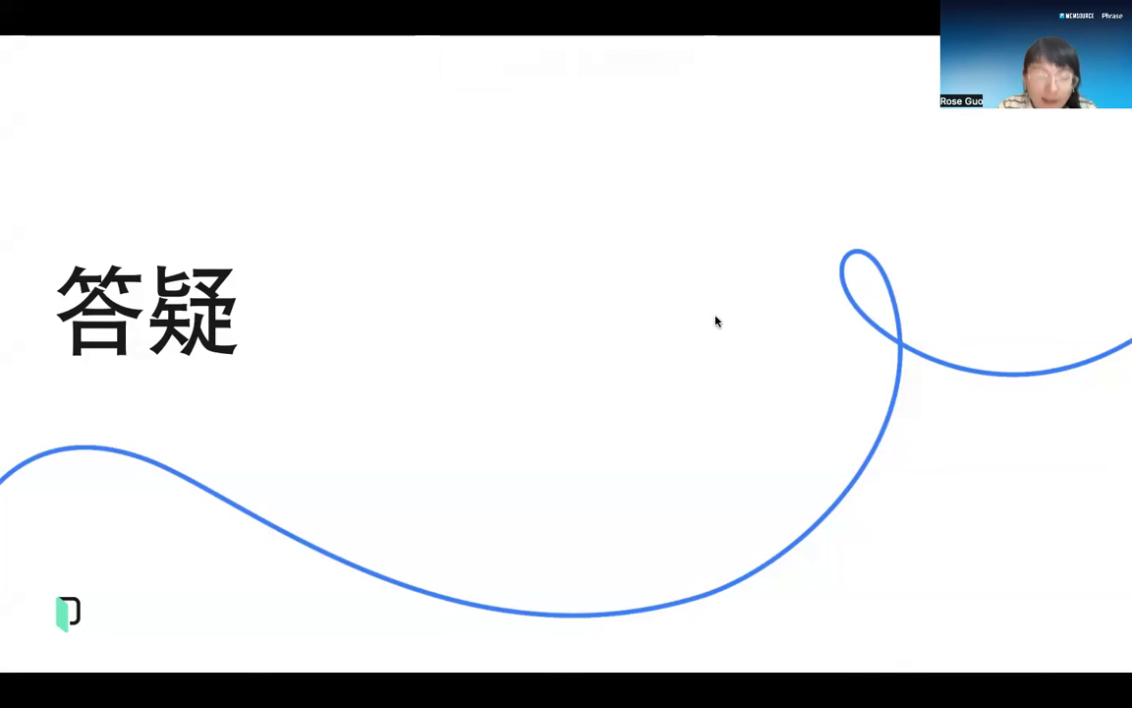
key("Escape")
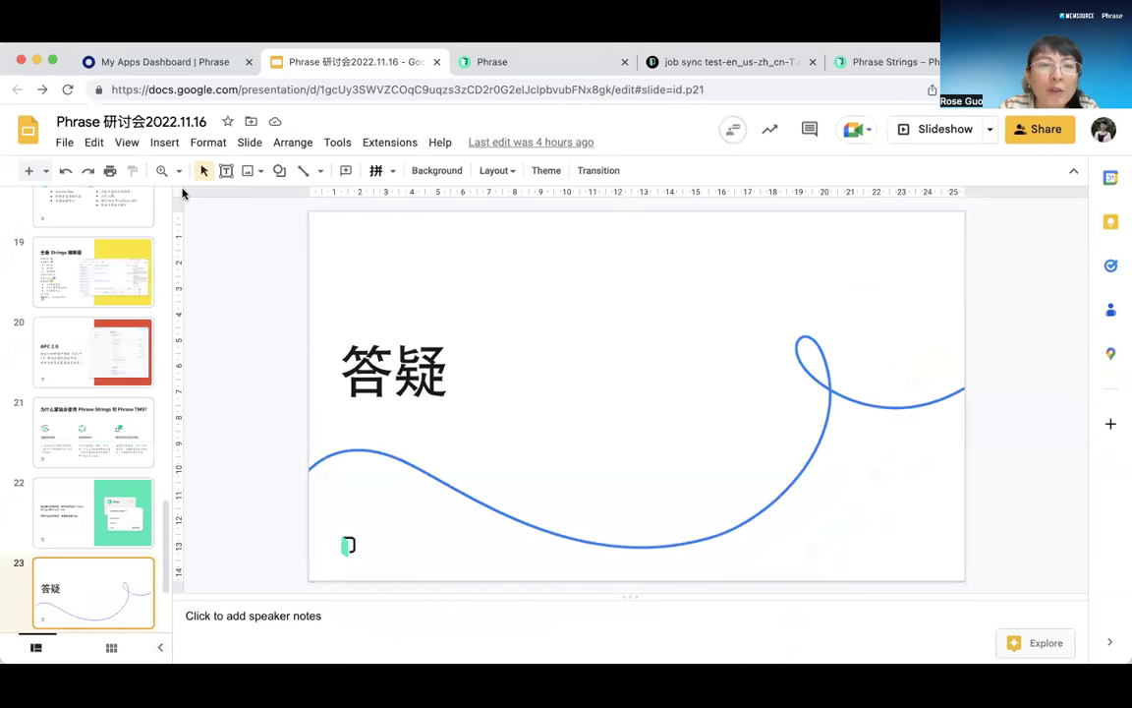
left_click(492, 62)
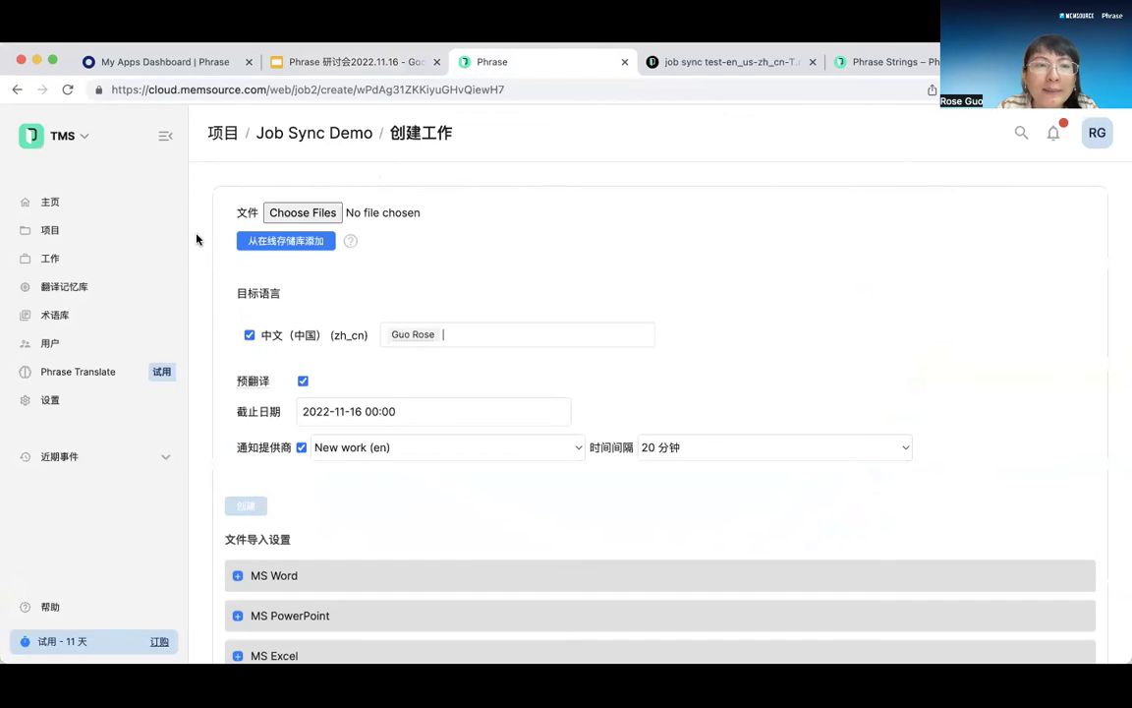
left_click(330, 142)
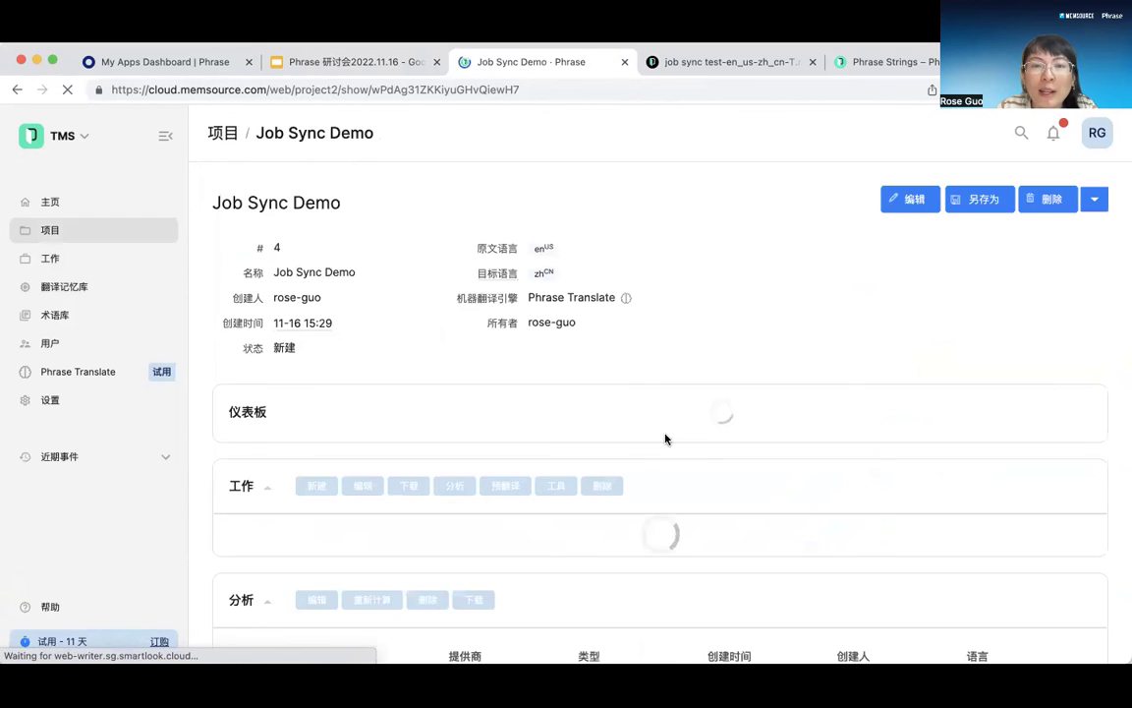
- Select the Phrase 研讨会2022.11.16.pptx job and choose 分割文件 from the Tools menu
scroll(640, 455, "down", 5)
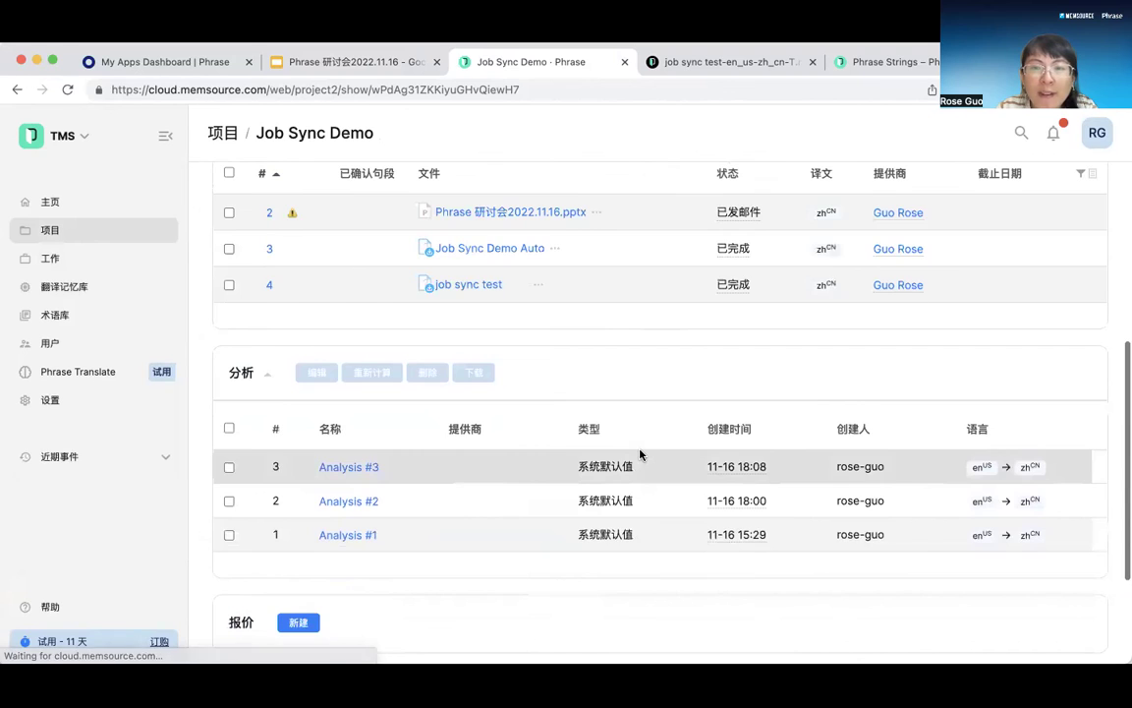
scroll(639, 456, "up", 1)
left_click(228, 264)
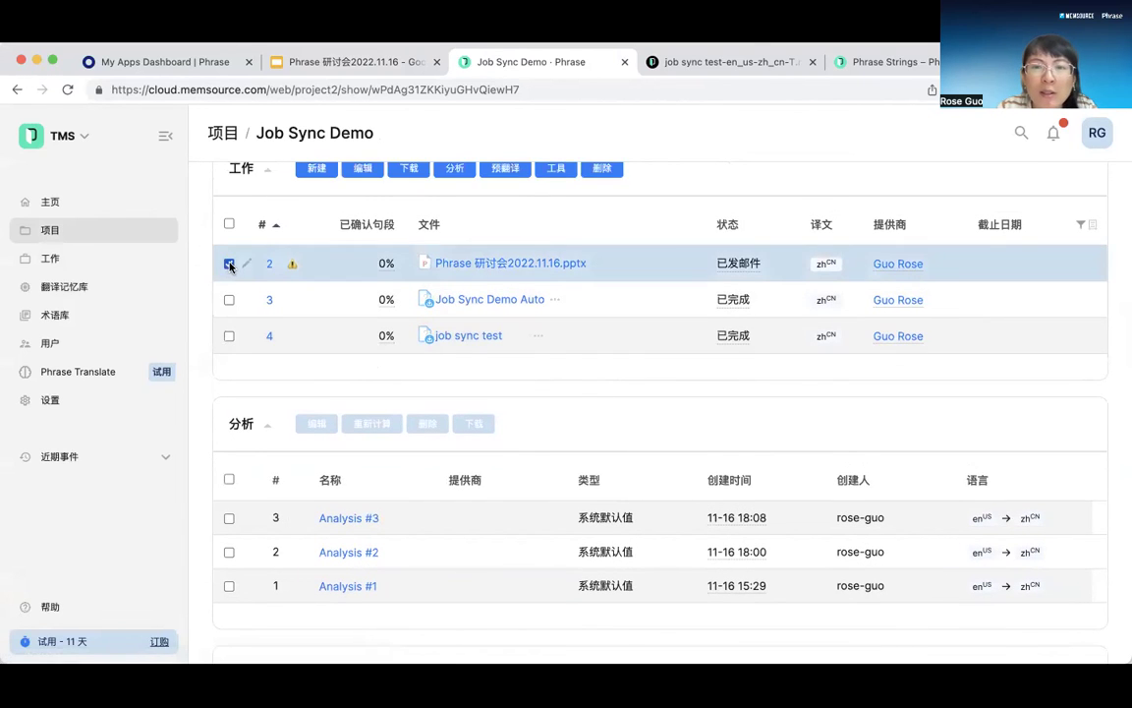
scroll(629, 246, "up", 1)
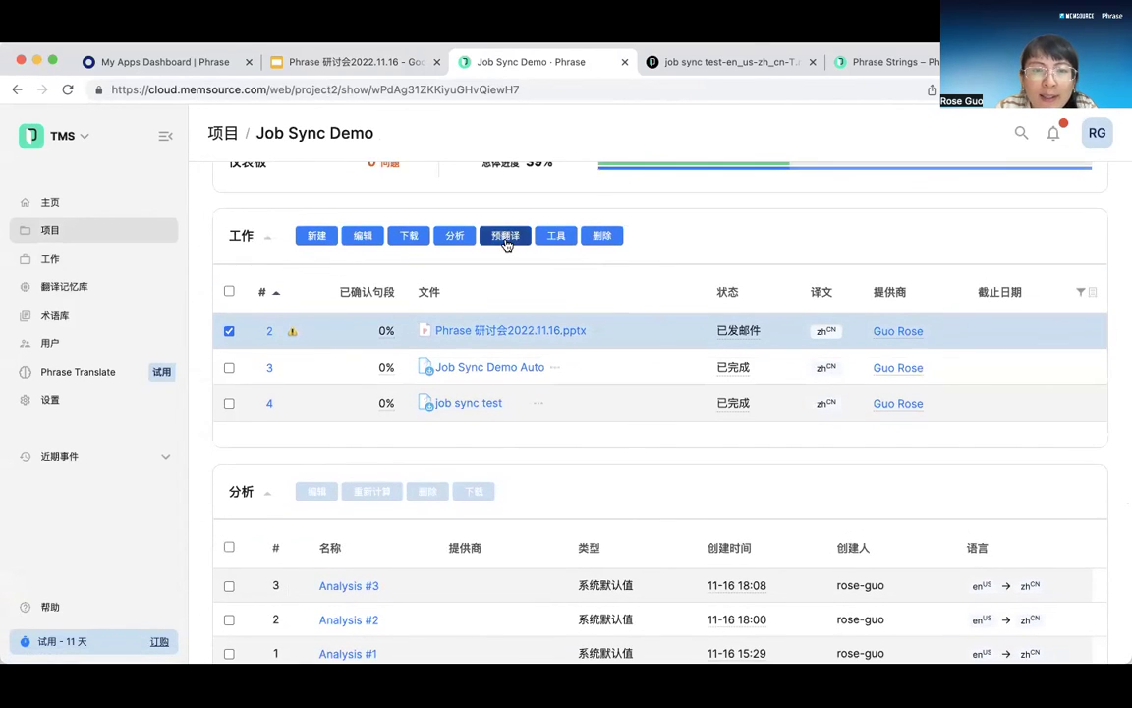
scroll(252, 342, "up", 1)
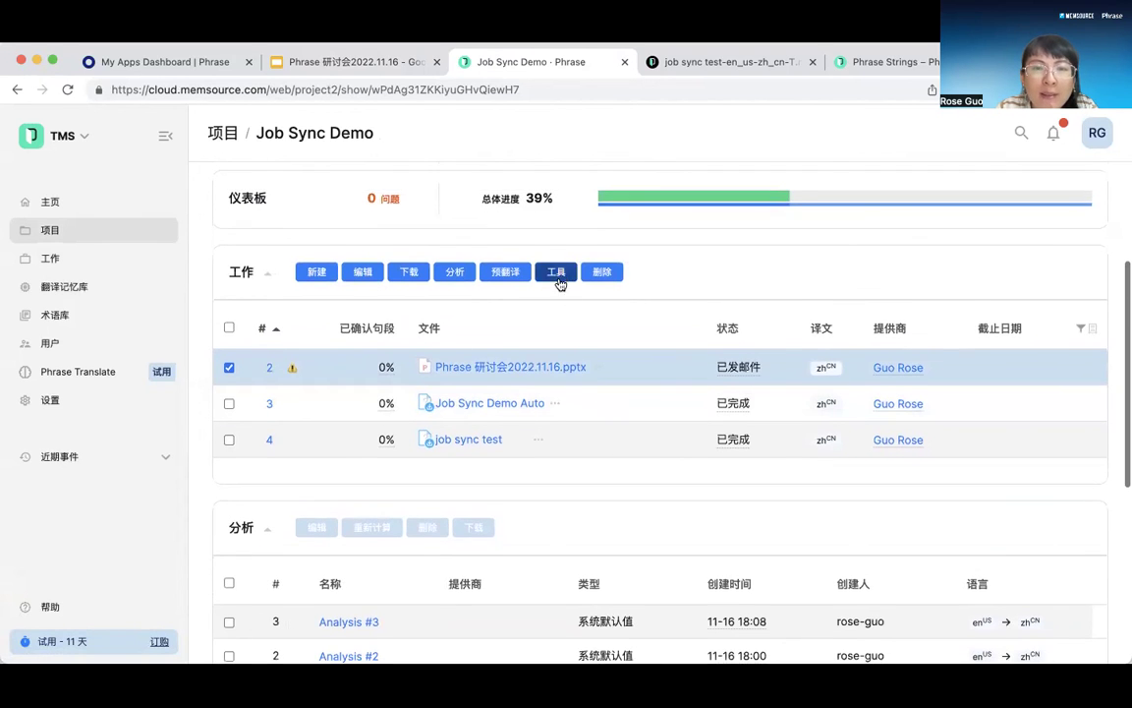
left_click(556, 273)
left_click(579, 332)
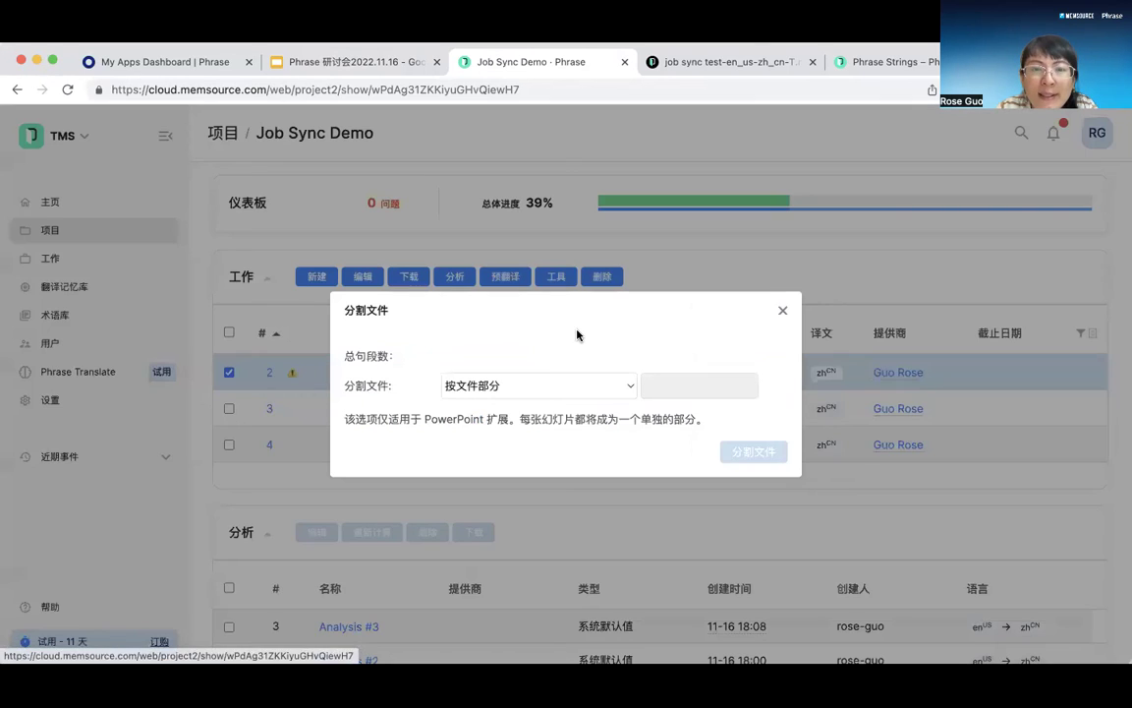
- Set the split to every 2 words (每 x 字), then close the dialog without splitting
left_click(536, 385)
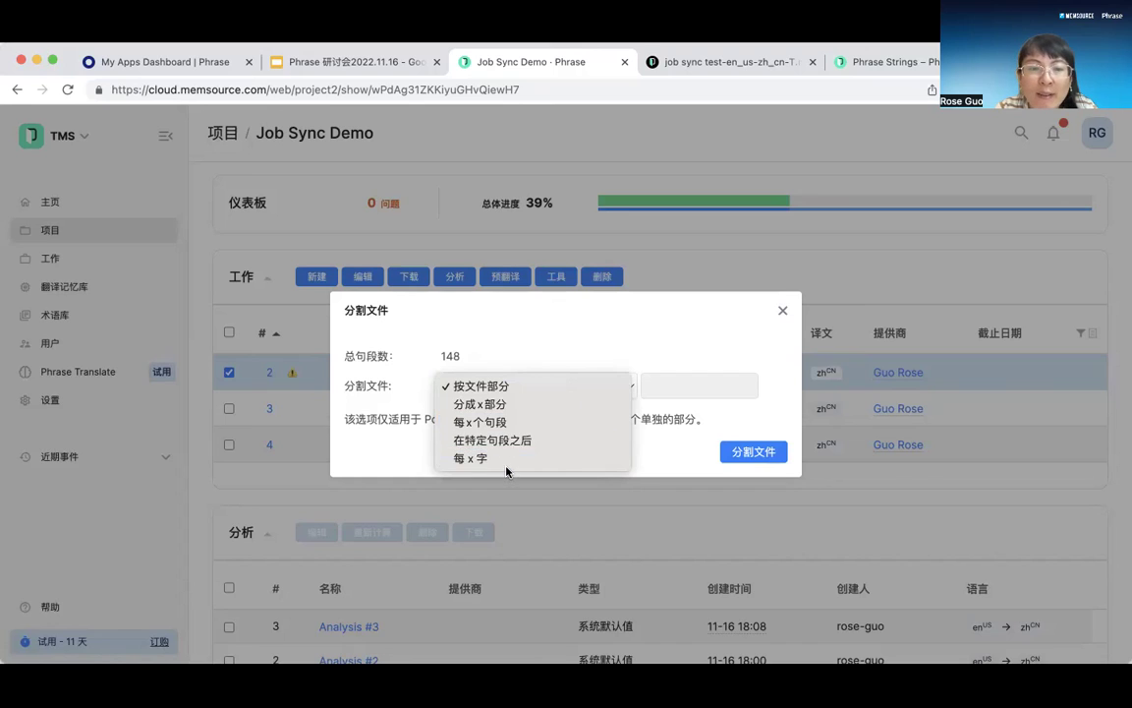
left_click(491, 458)
left_click(664, 384)
type("2")
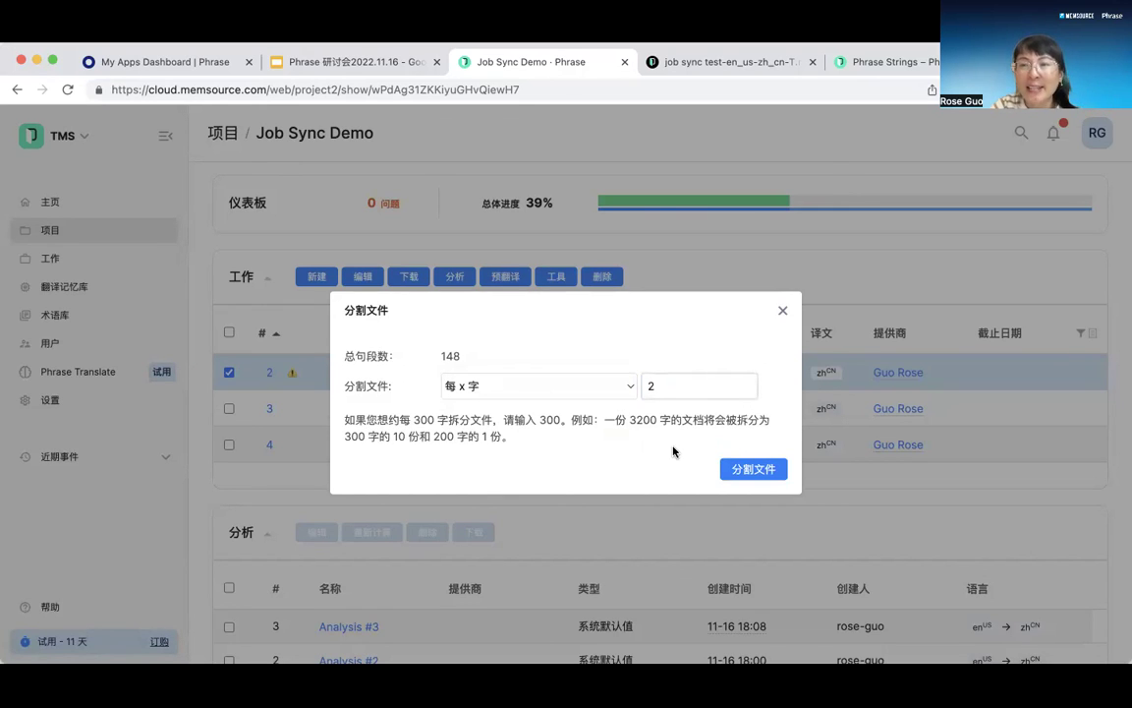
left_click(782, 310)
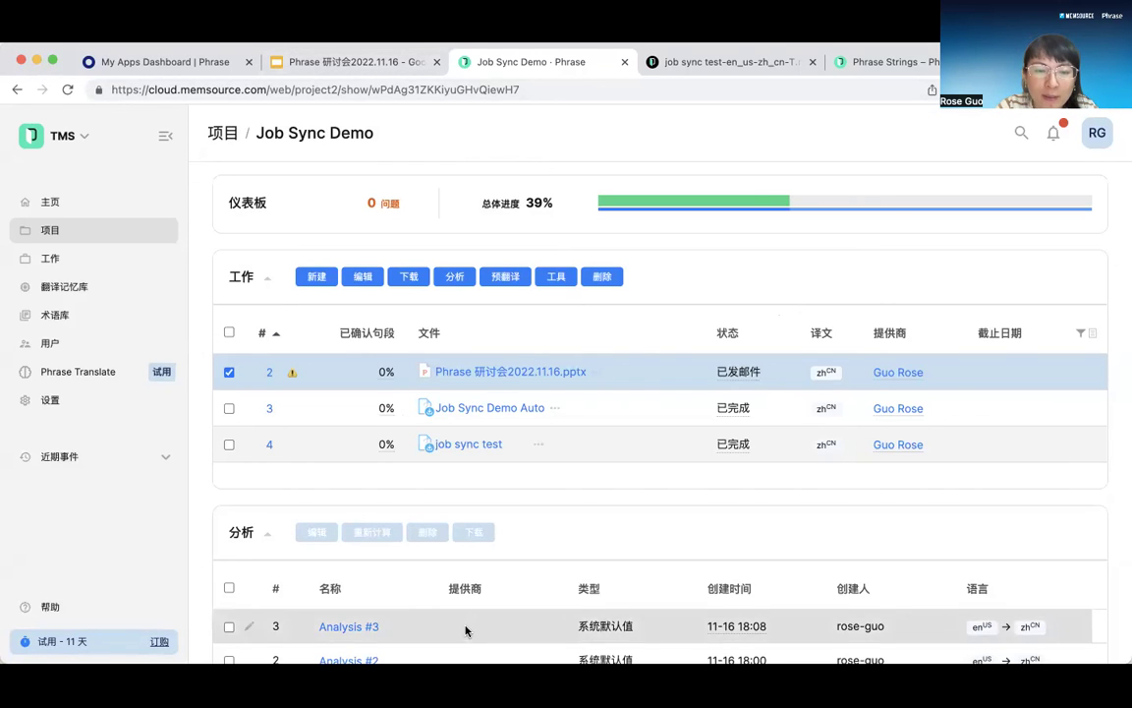
left_click(361, 62)
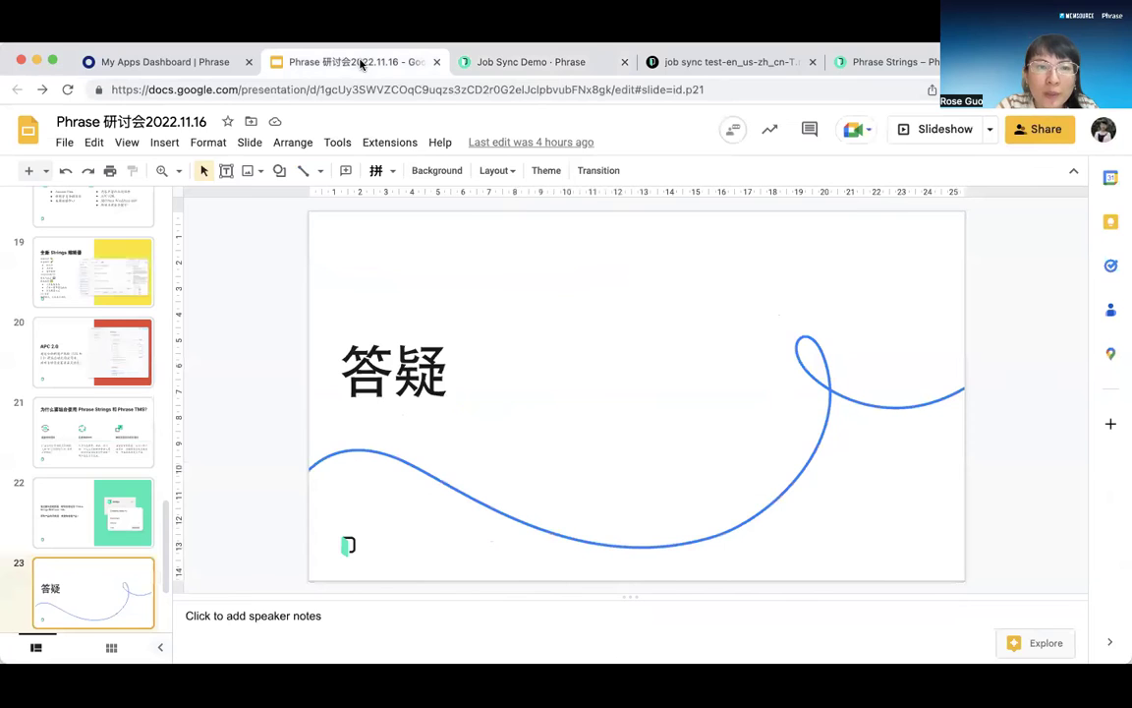
left_click(900, 127)
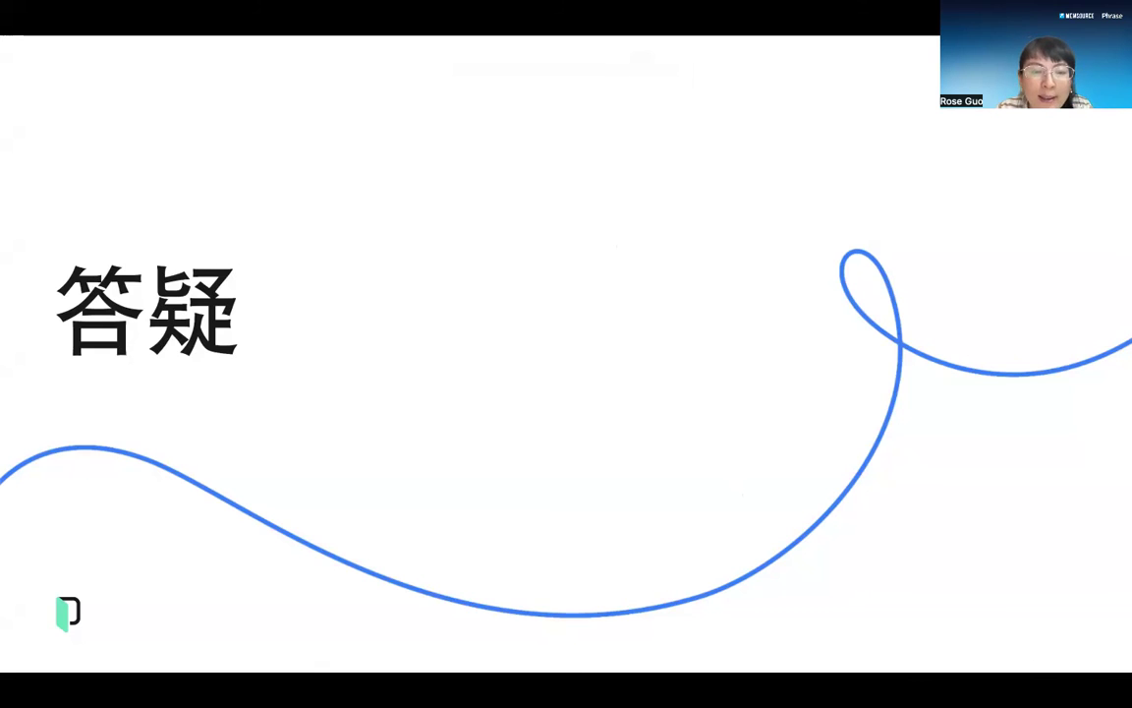
key("Escape")
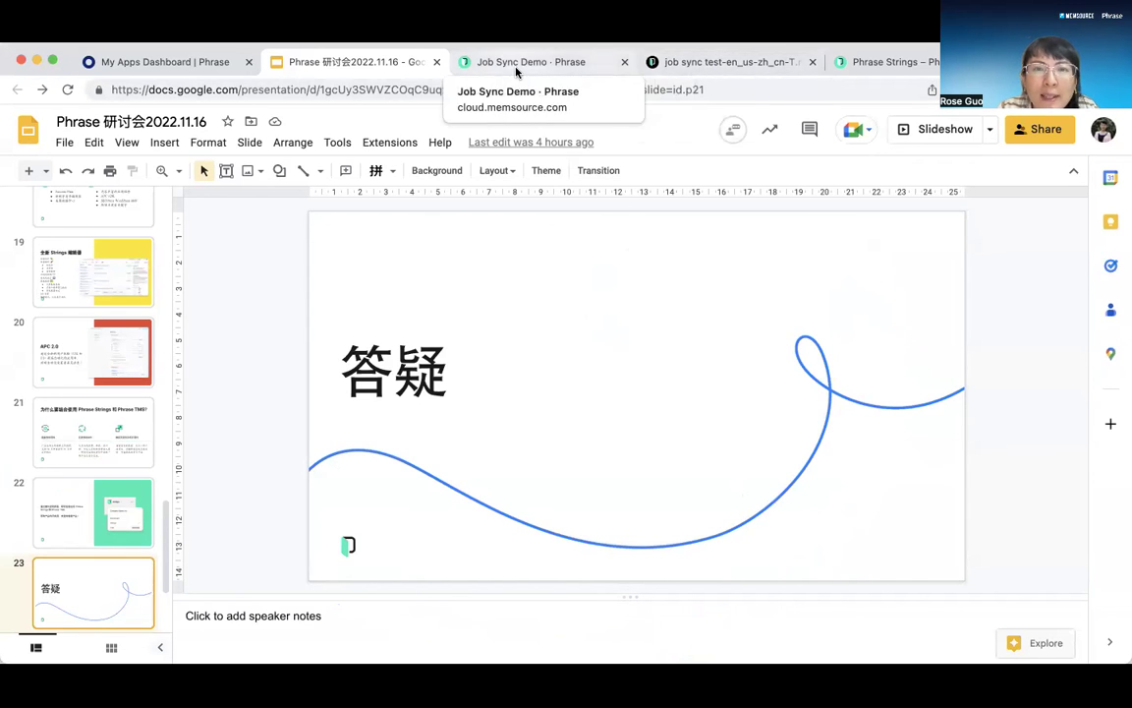
- Show the all-jobs list of 7 jobs, scroll across its columns, and reveal the grouping options
left_click(573, 67)
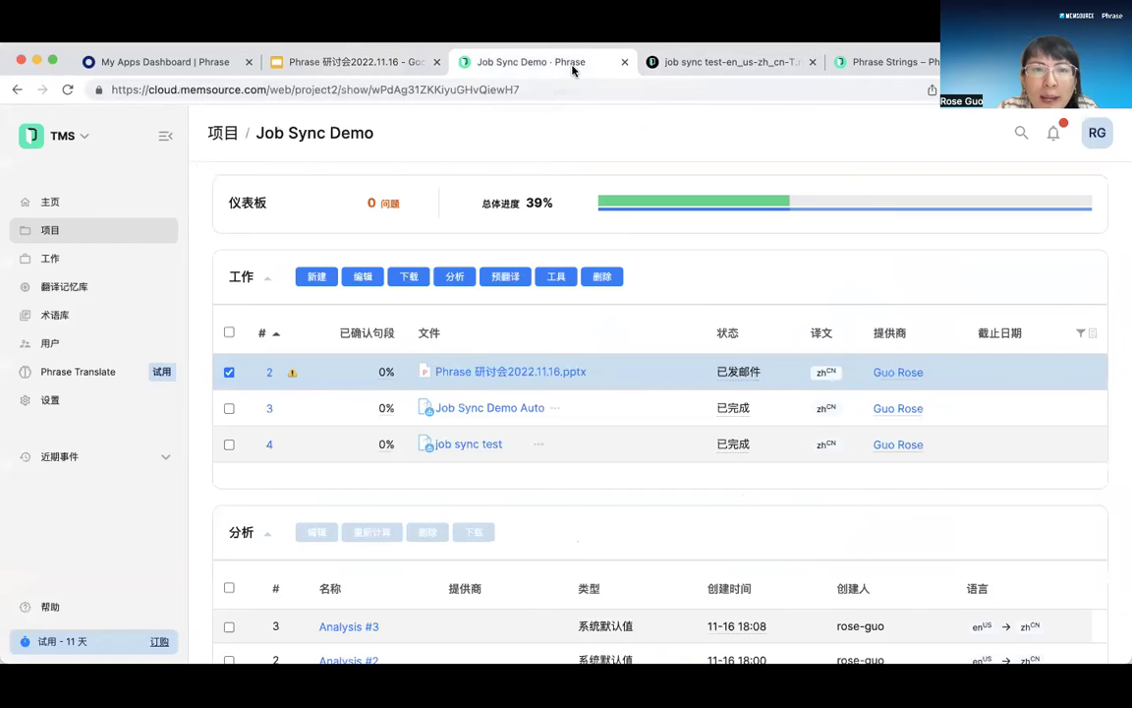
left_click(50, 262)
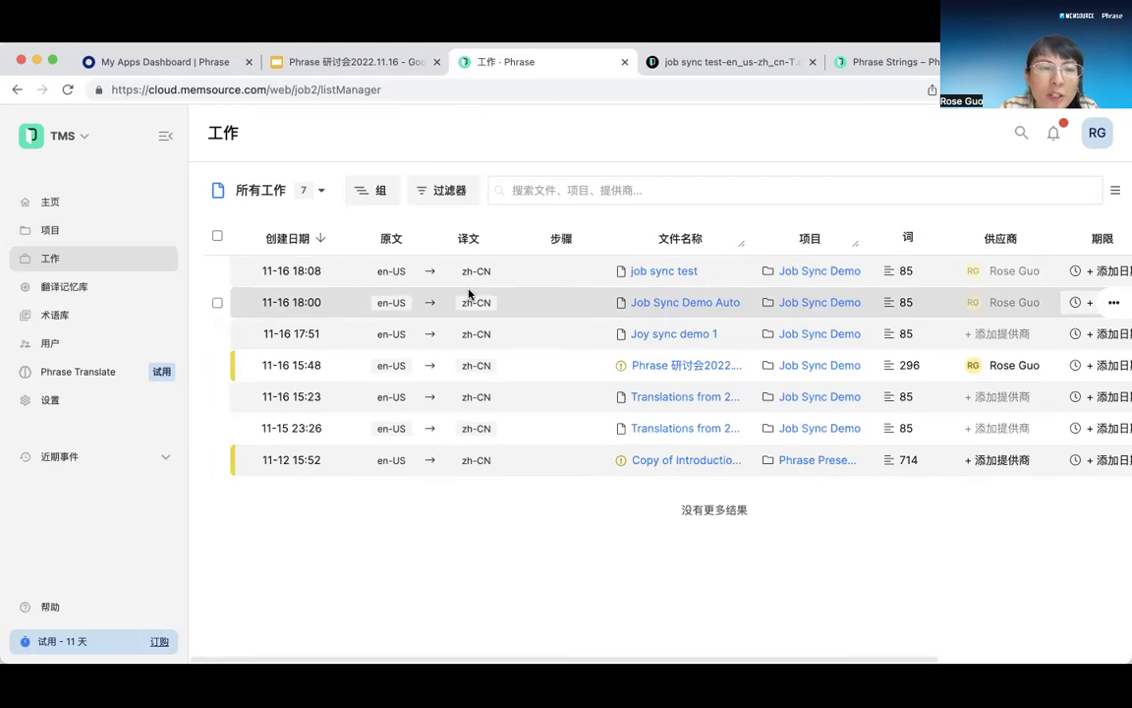
scroll(469, 293, "right", 5)
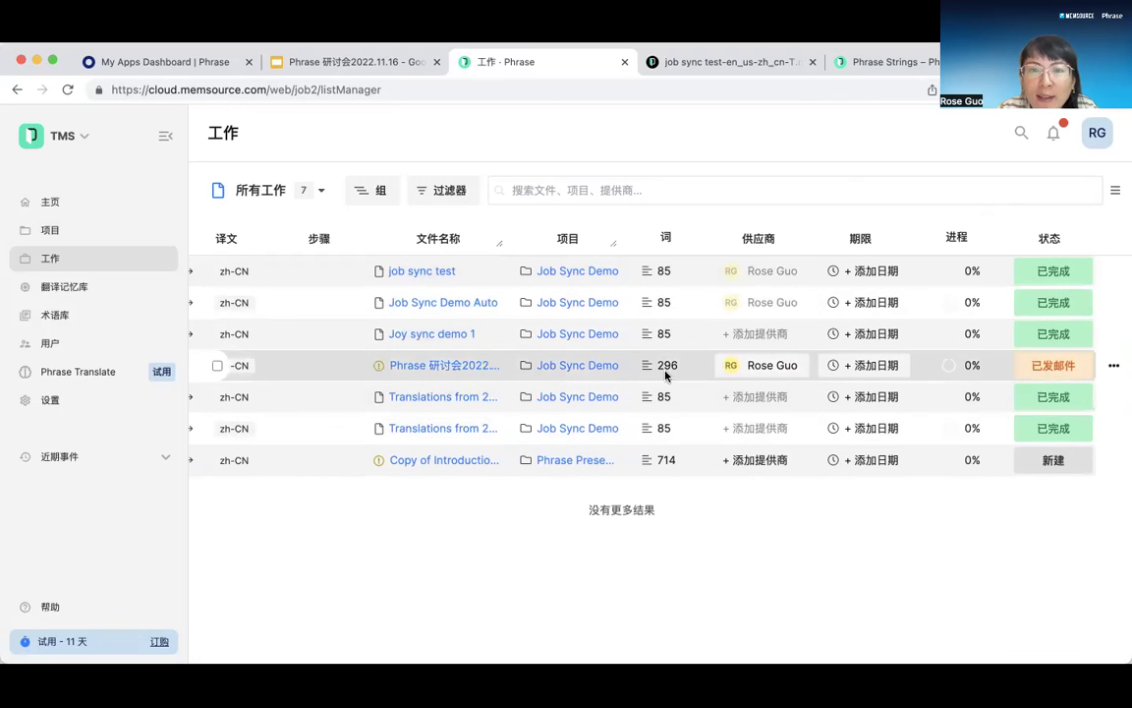
scroll(665, 365, "left", 5)
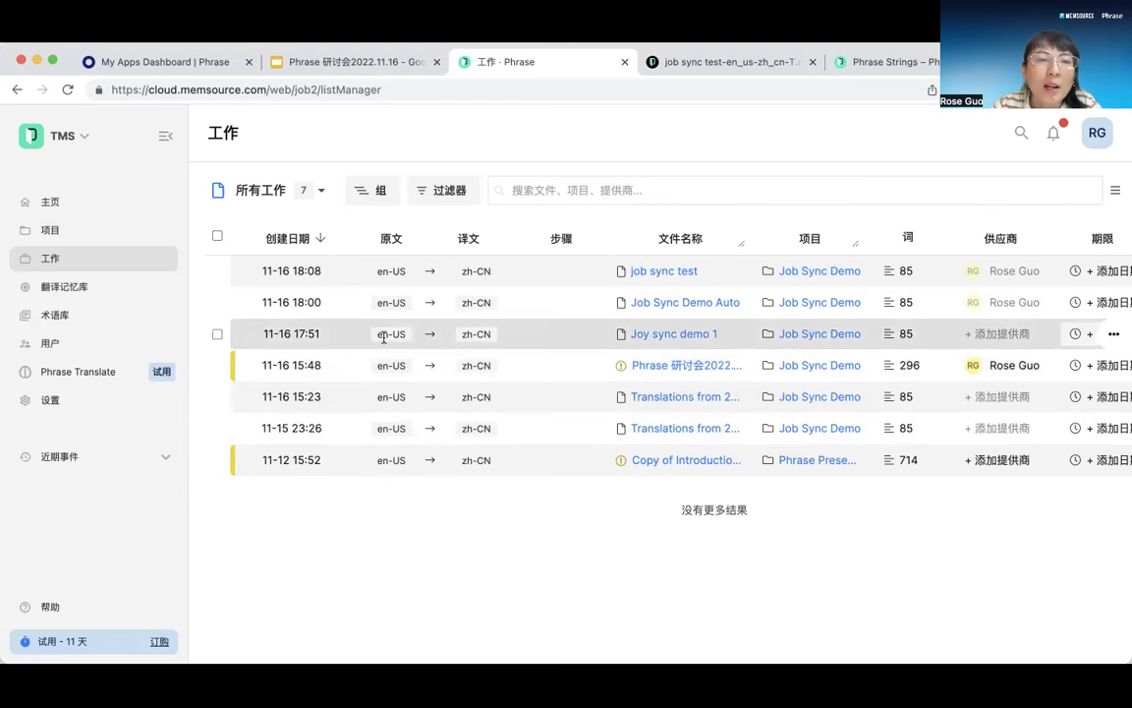
left_click(377, 195)
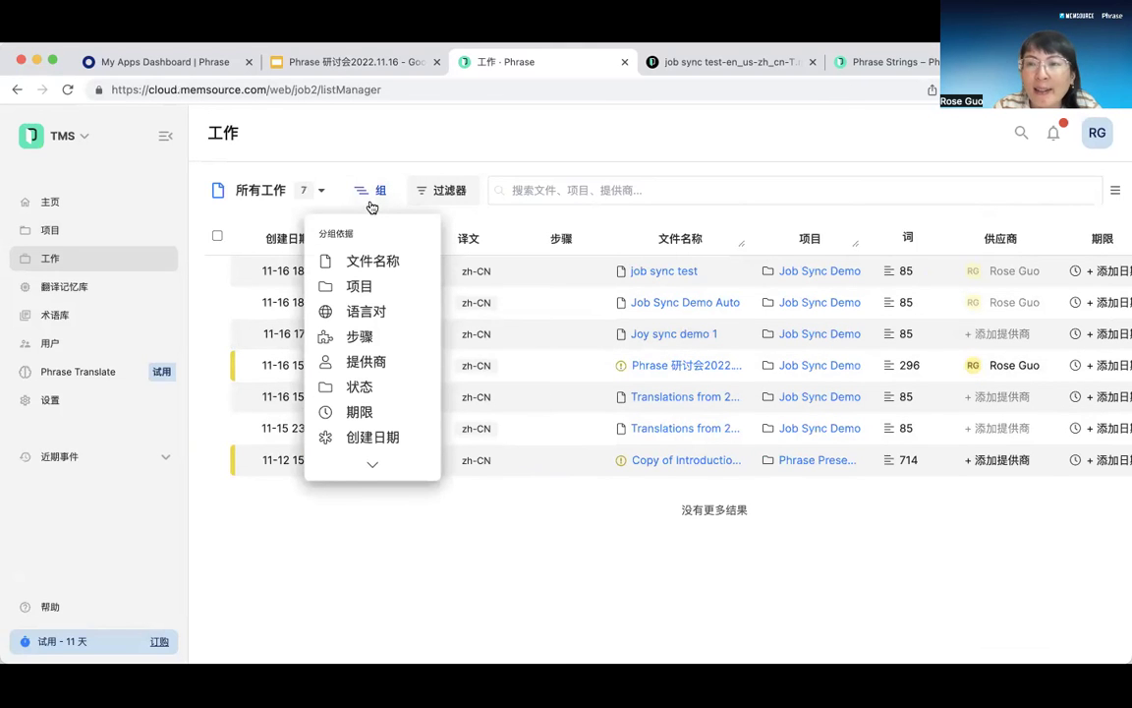
- Group jobs by 项目 then 语言对 and expand the first English (US) → Chinese (China) group
left_click(355, 286)
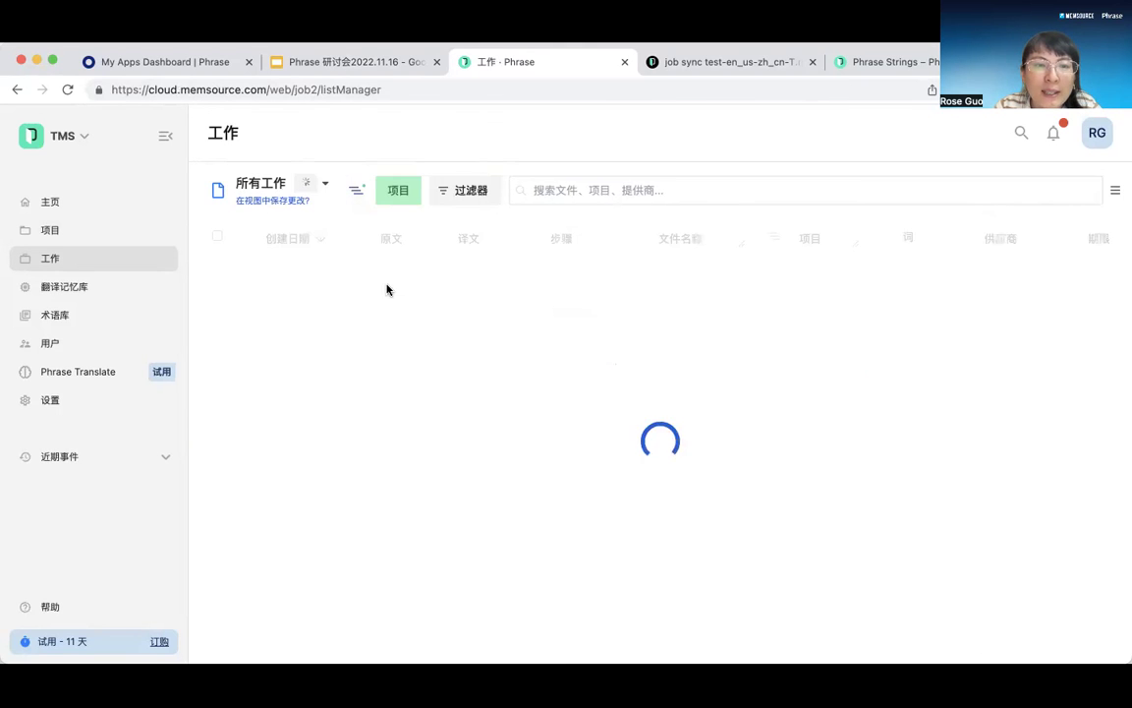
left_click(379, 197)
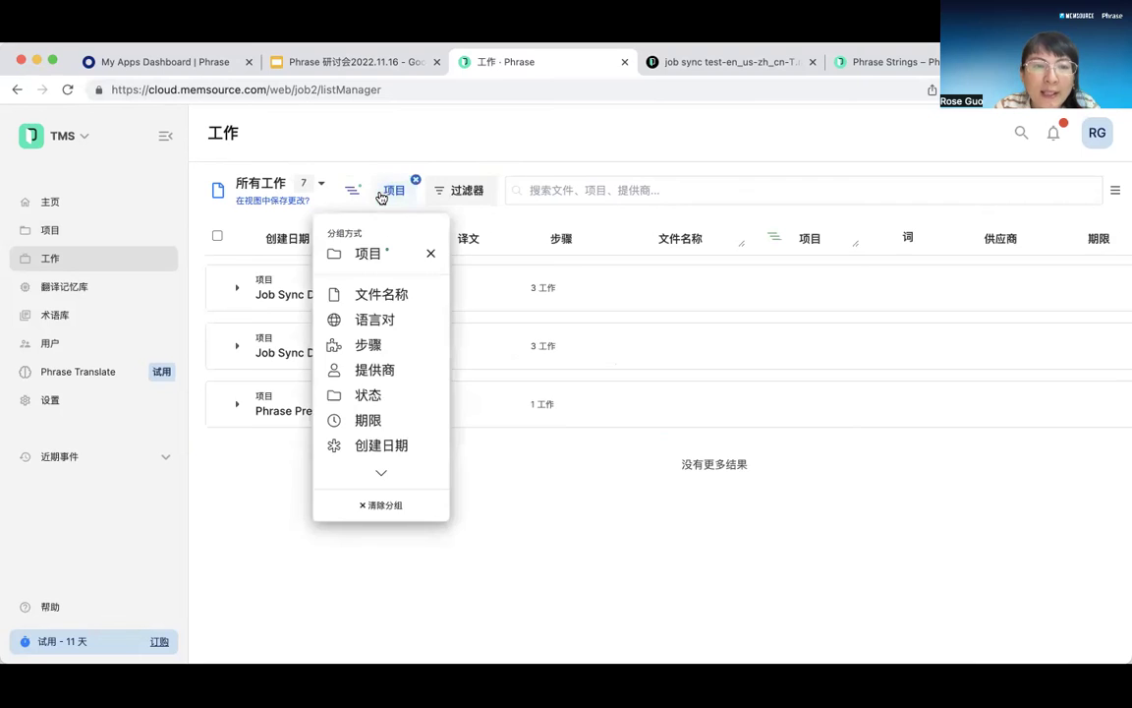
left_click(396, 326)
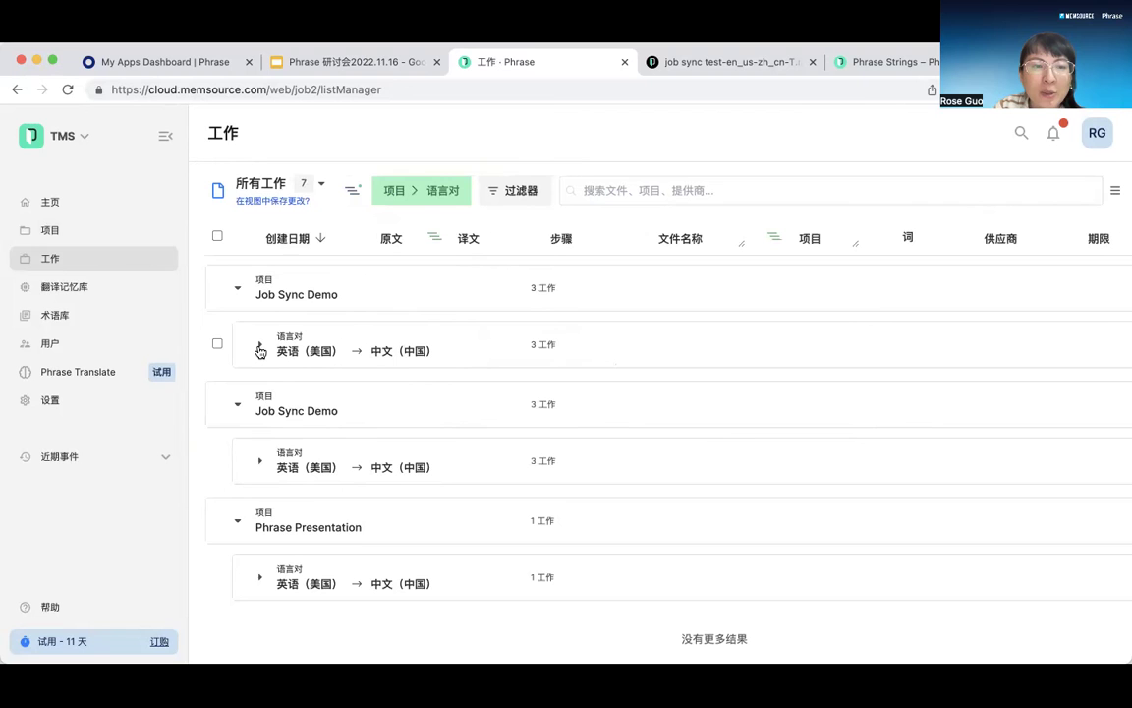
left_click(260, 348)
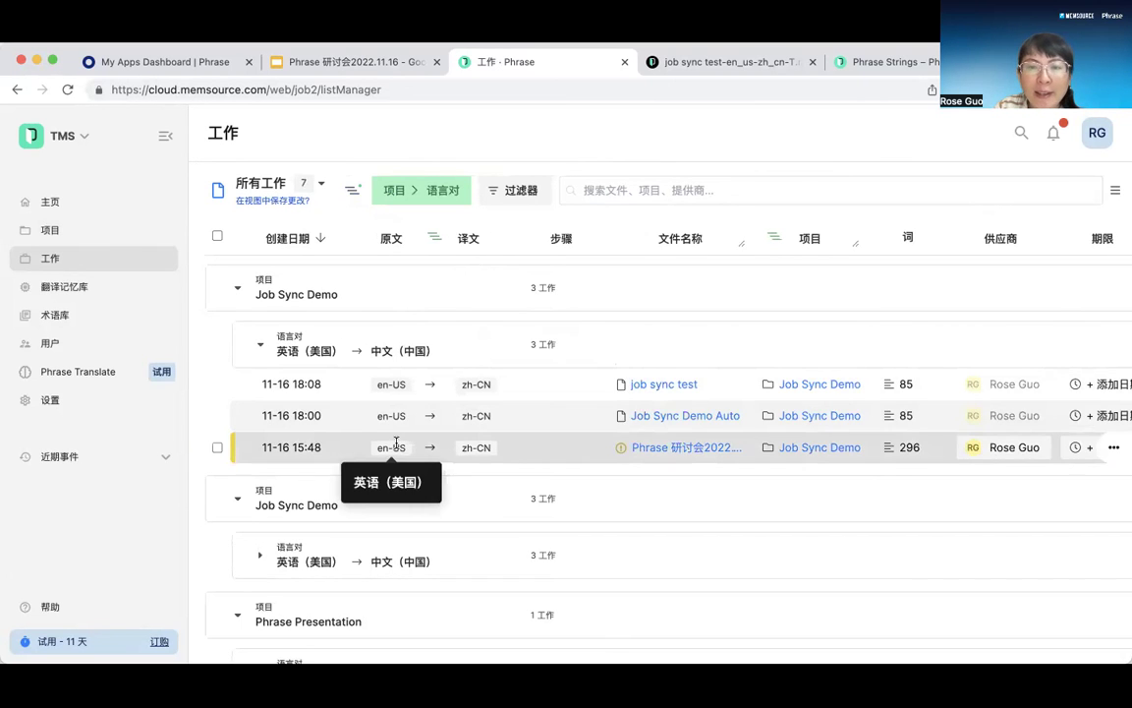
scroll(396, 447, "right", 3)
scroll(396, 447, "right", 2)
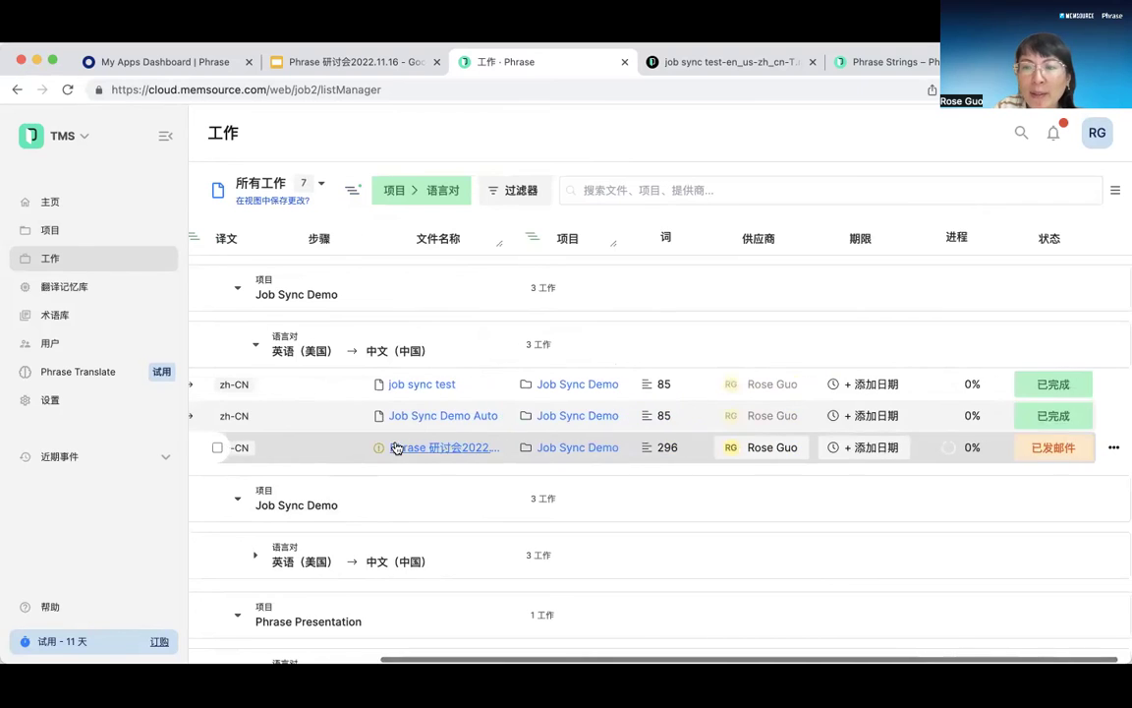
scroll(462, 419, "left", 5)
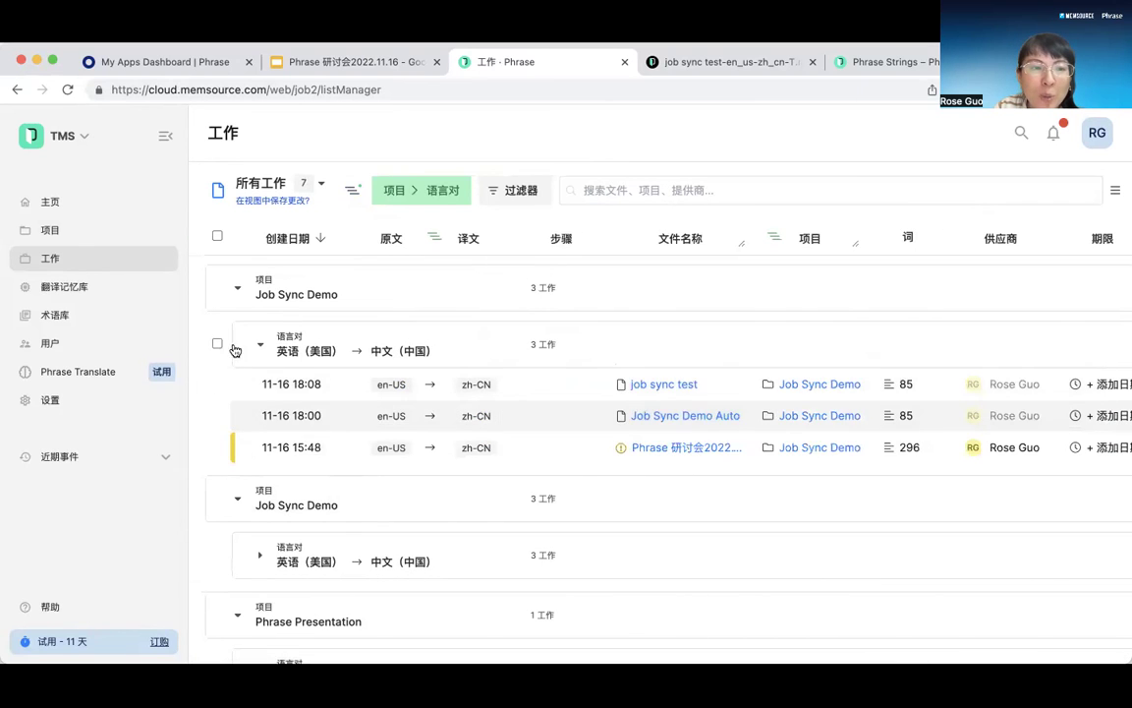
left_click(217, 345)
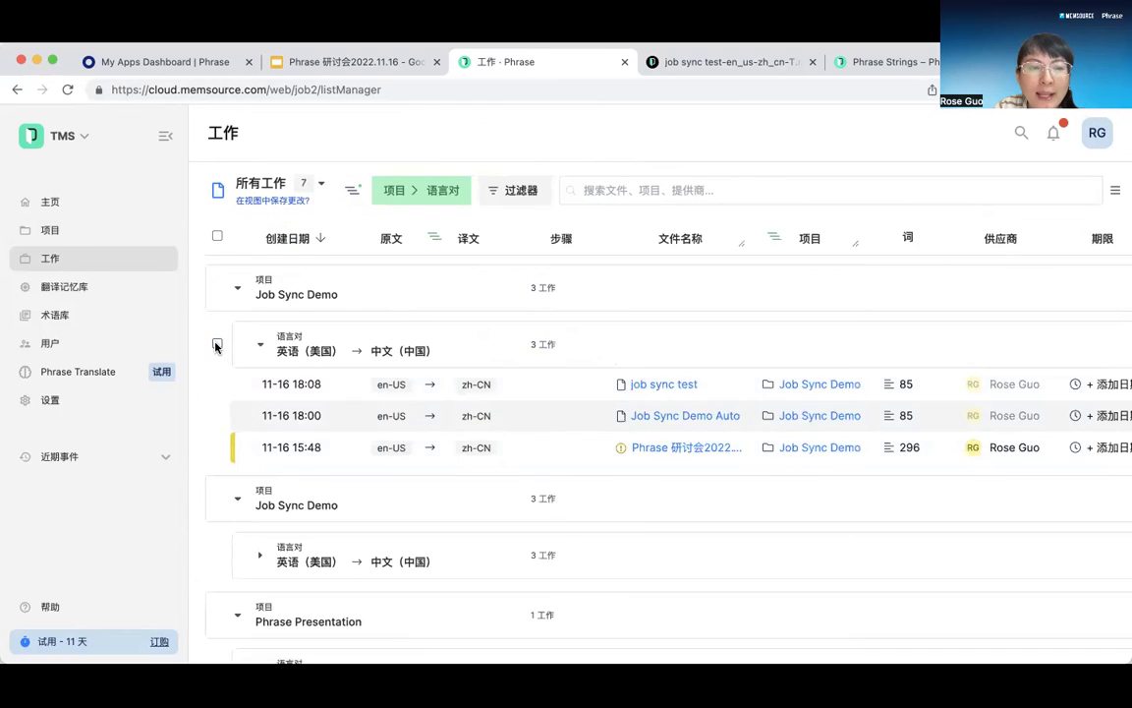
left_click(217, 345)
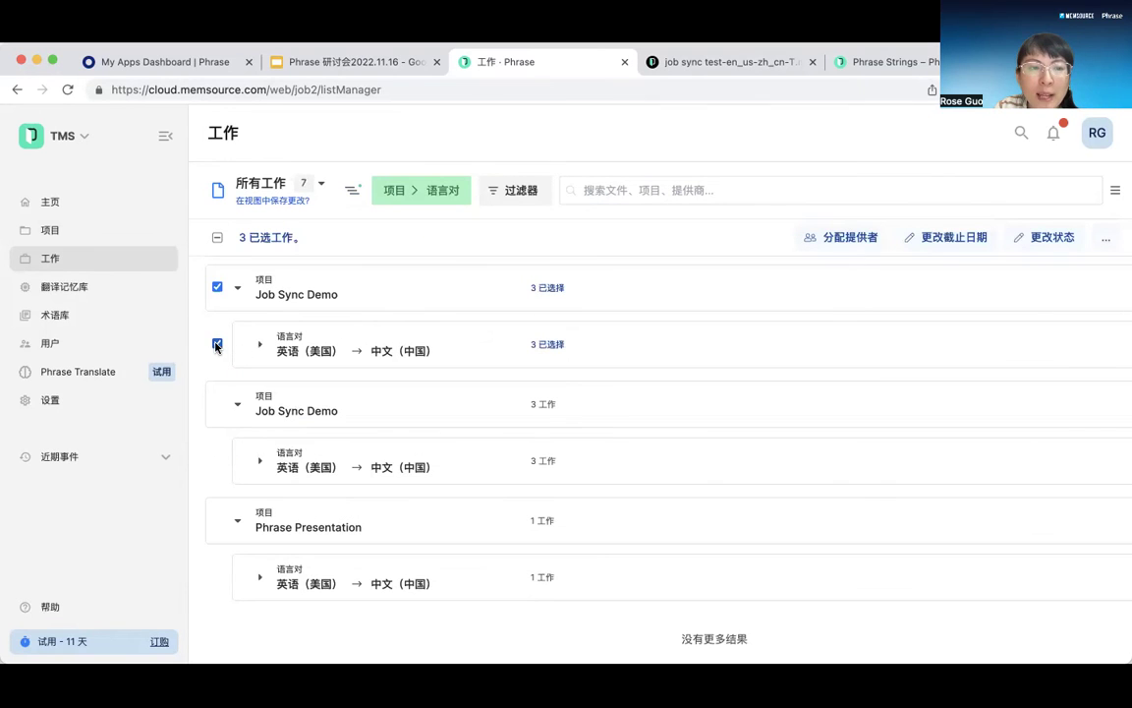
left_click(259, 345)
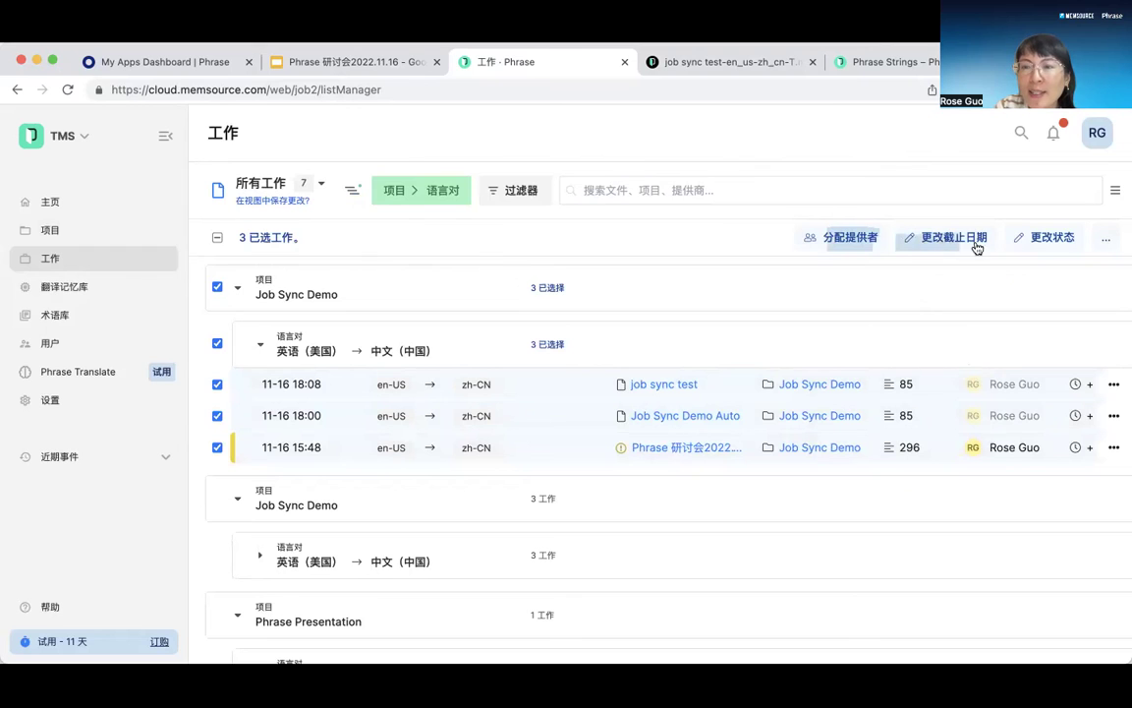
left_click(831, 241)
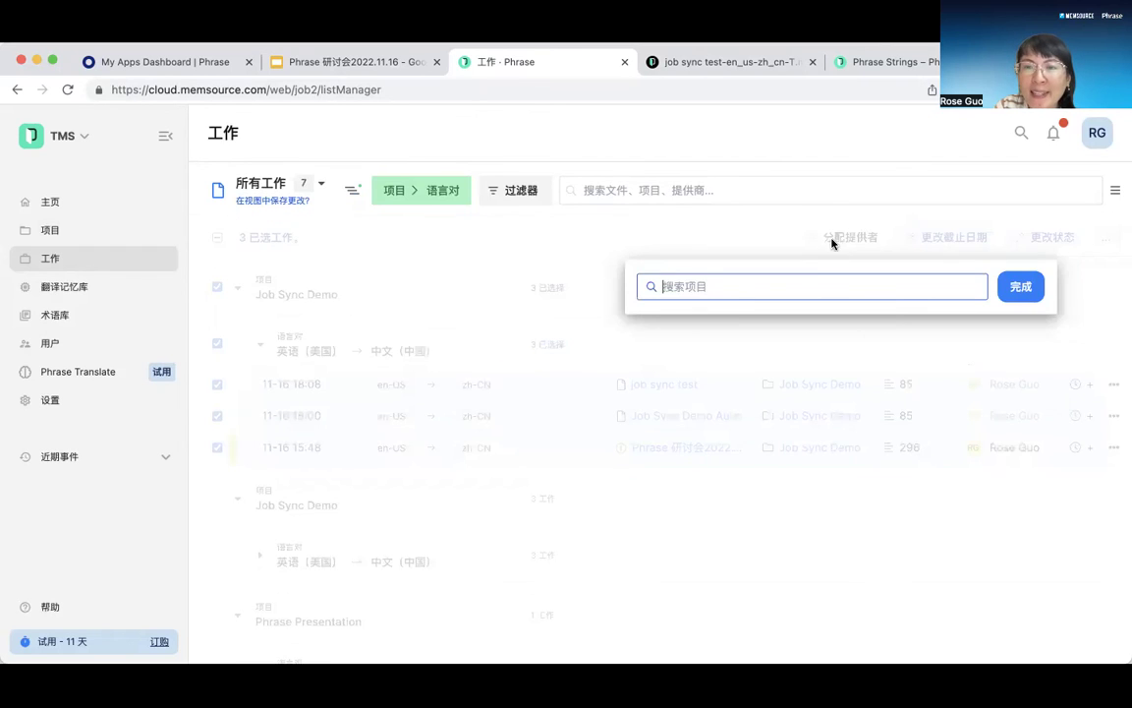
left_click(1086, 283)
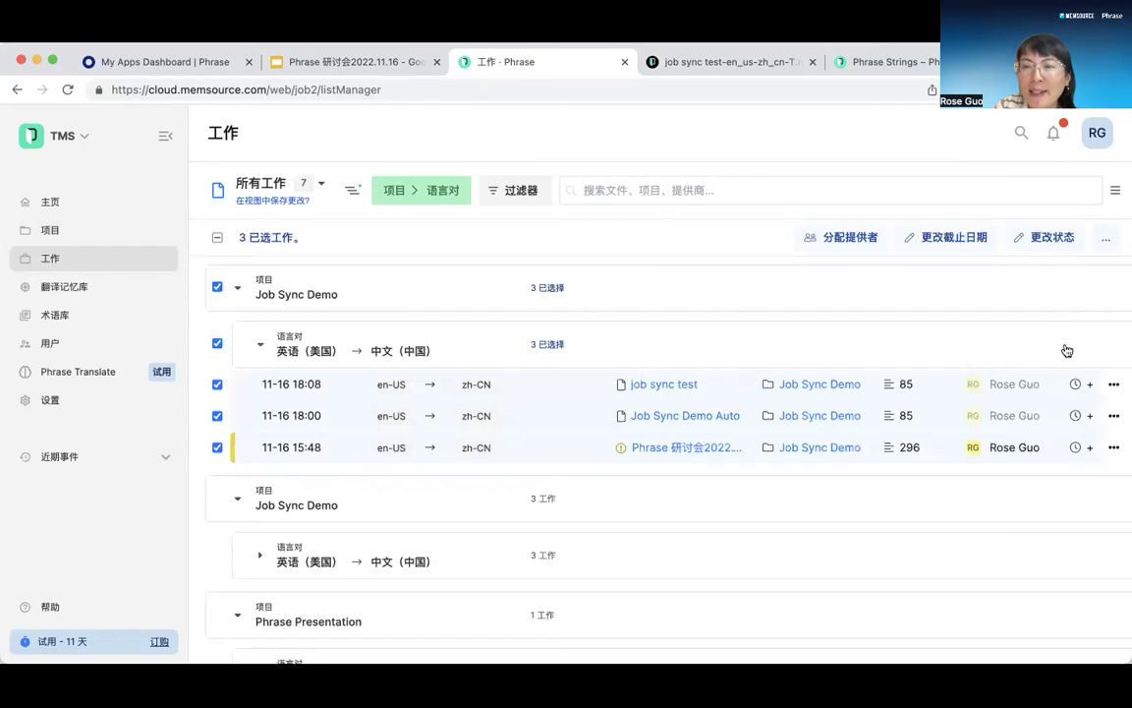
scroll(1067, 351, "right", 5)
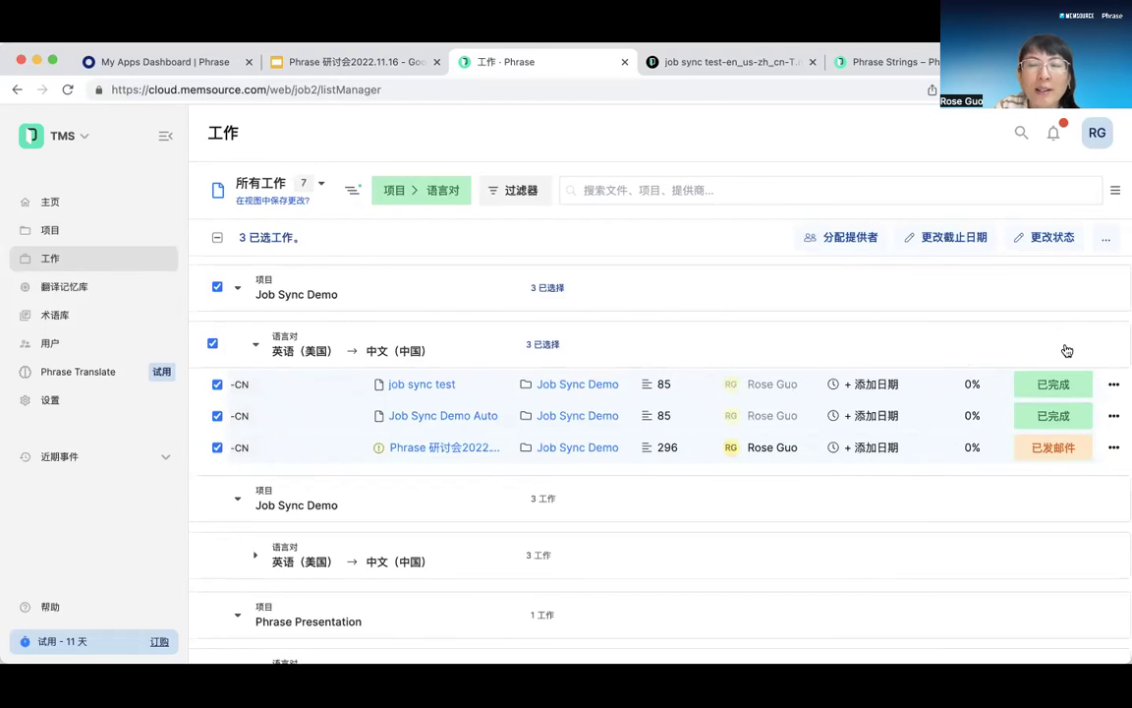
scroll(725, 319, "left", 5)
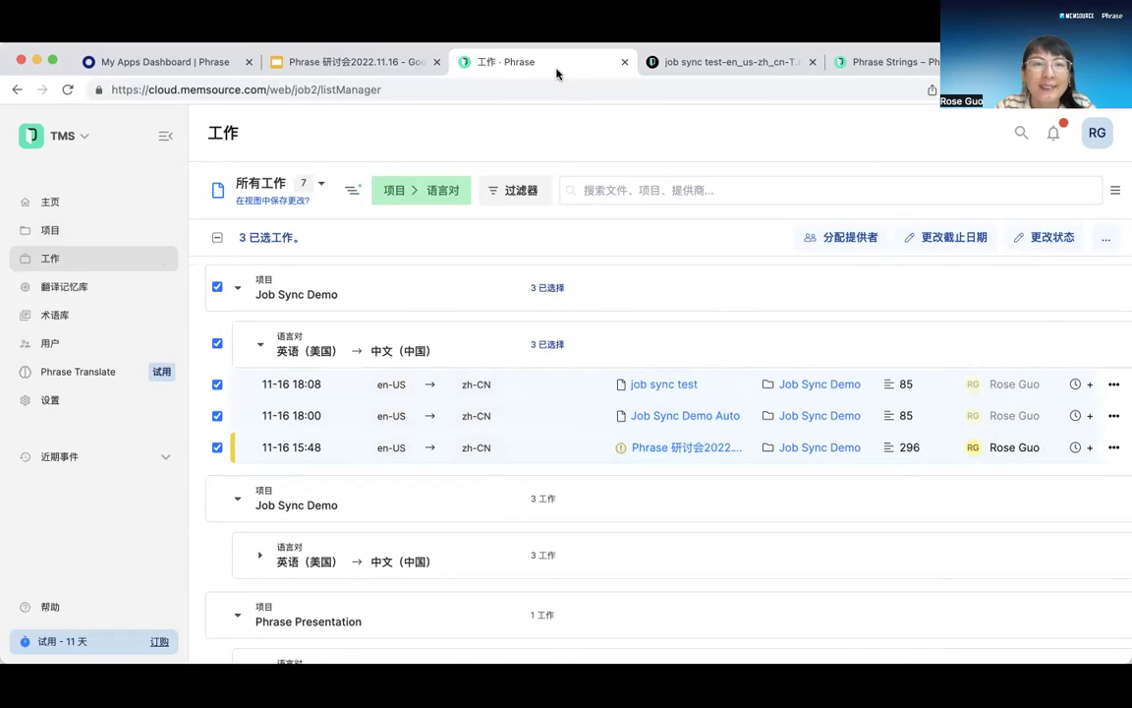
- Present the 答疑 Q&A slide full screen, then exit and go to the Phrase Strings projects overview
left_click(346, 59)
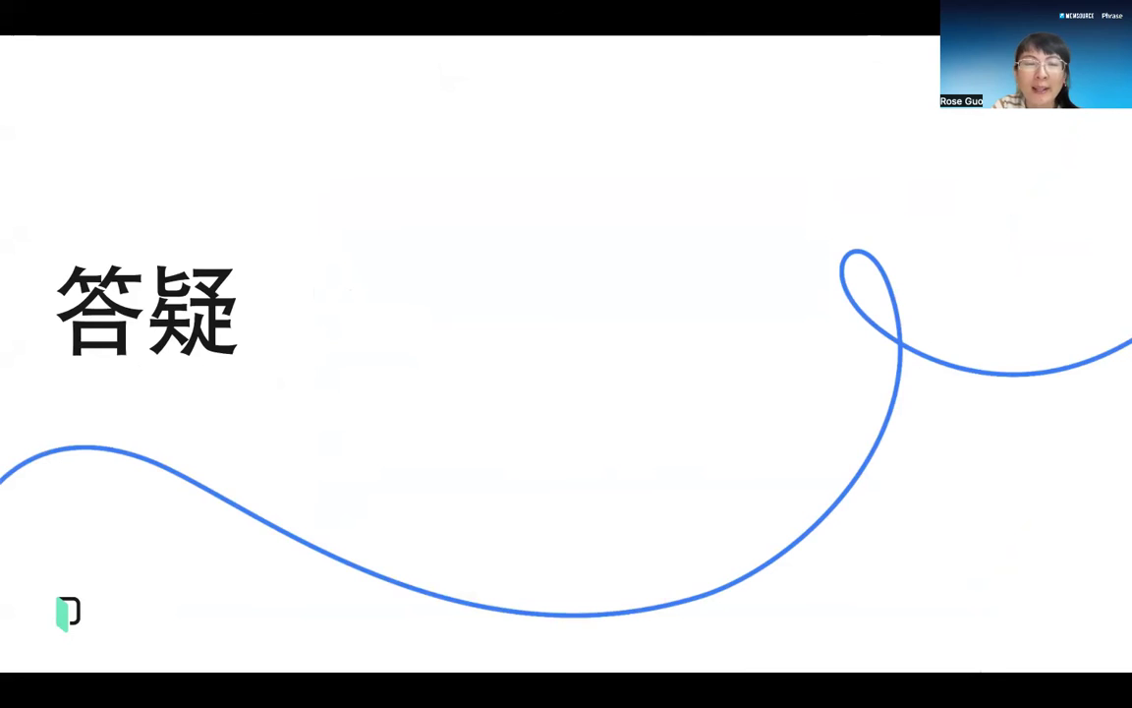
key("Escape")
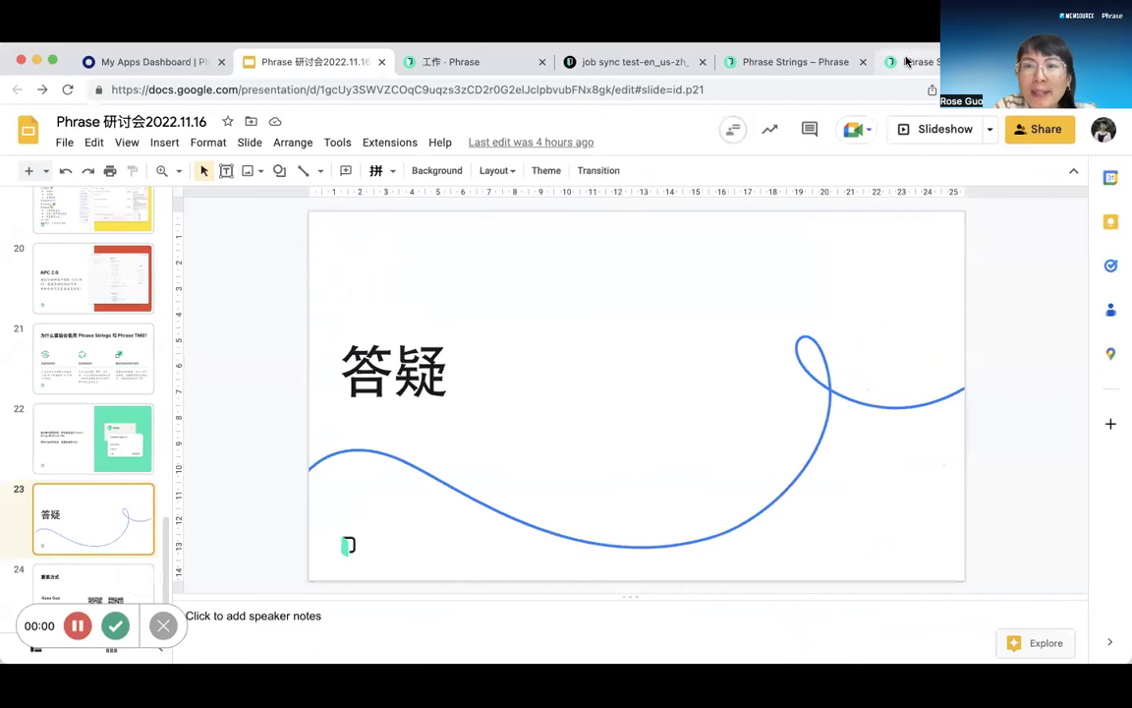
left_click(906, 61)
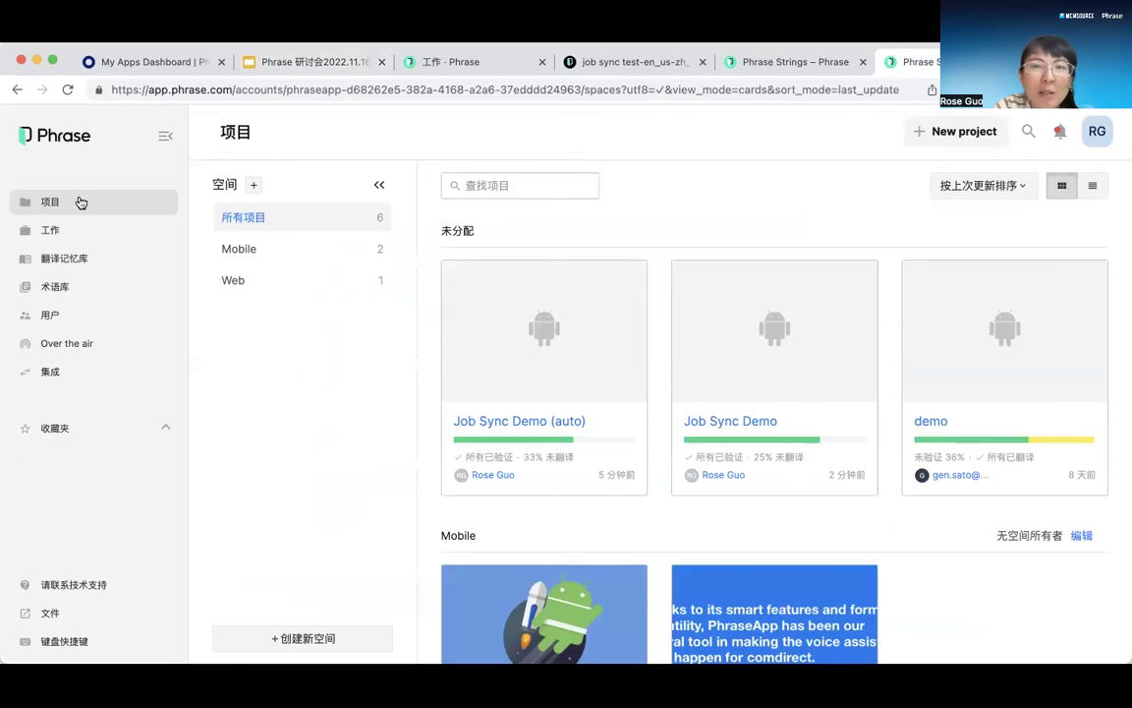
- Open the 上下文编辑器 integration page from 集成 and launch its live demo in another tab
left_click(62, 381)
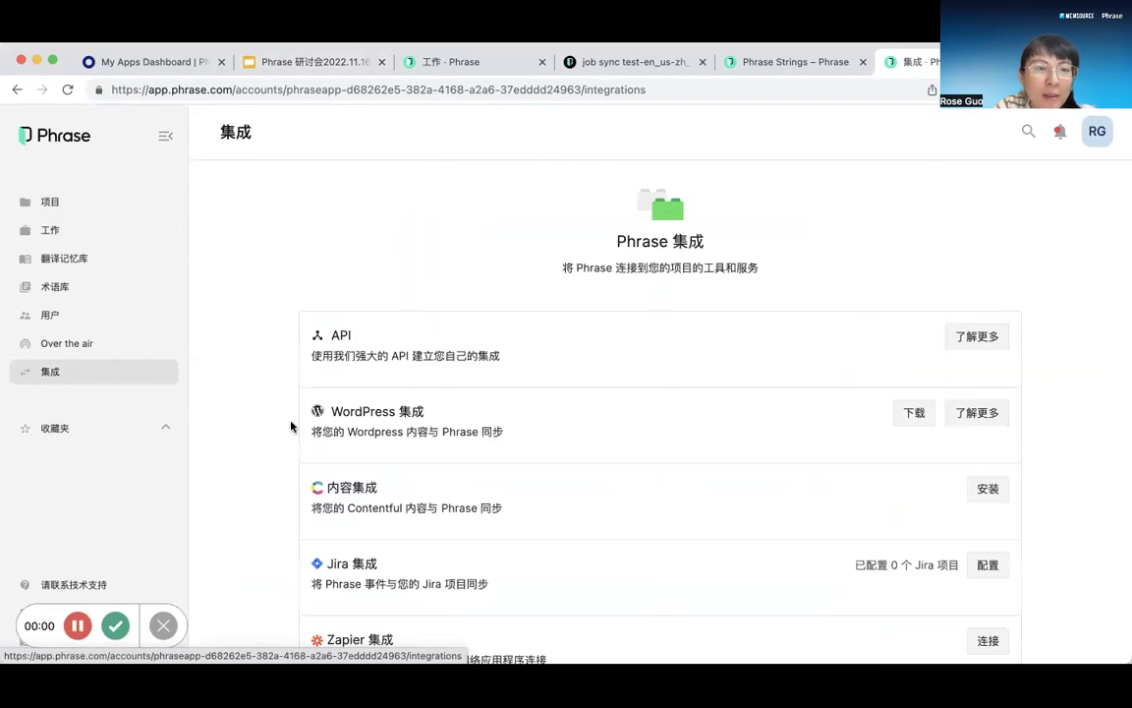
scroll(566, 412, "down", 5)
scroll(567, 412, "down", 5)
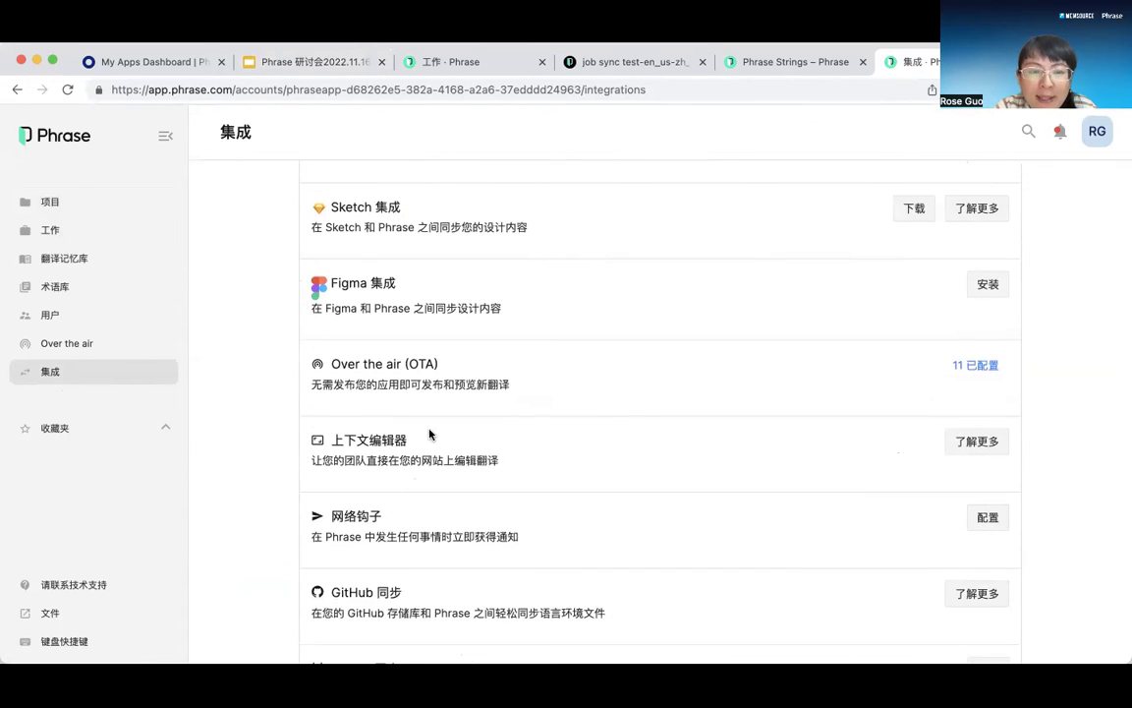
left_click(977, 443)
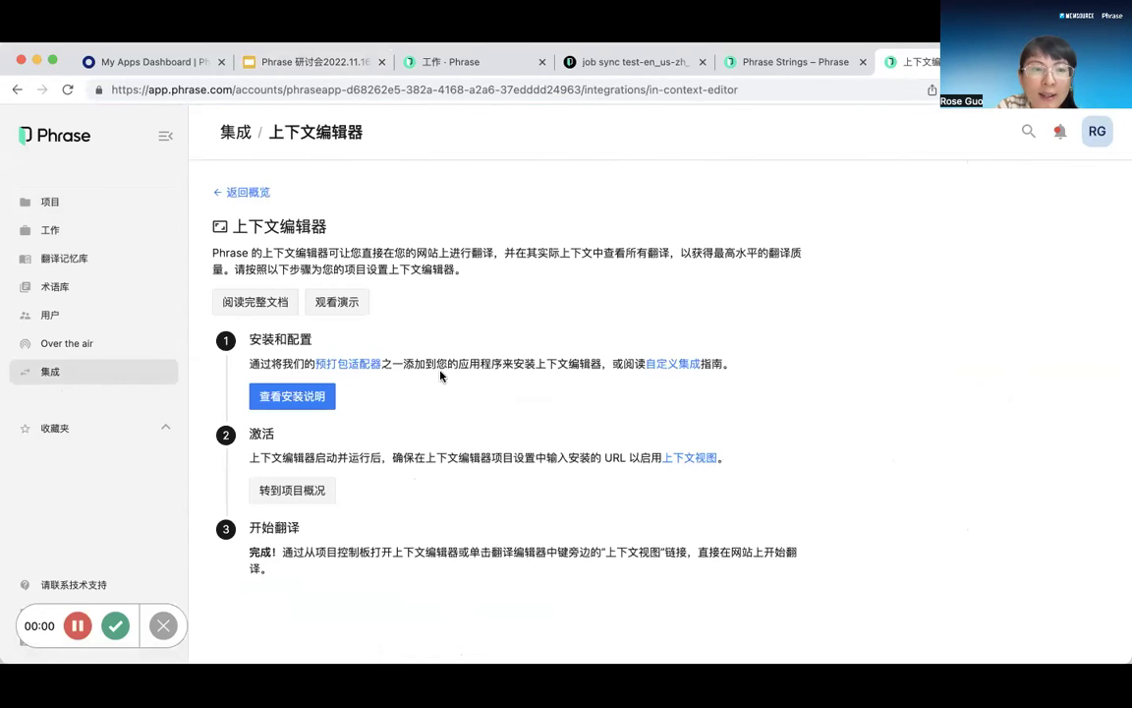
left_click(336, 302)
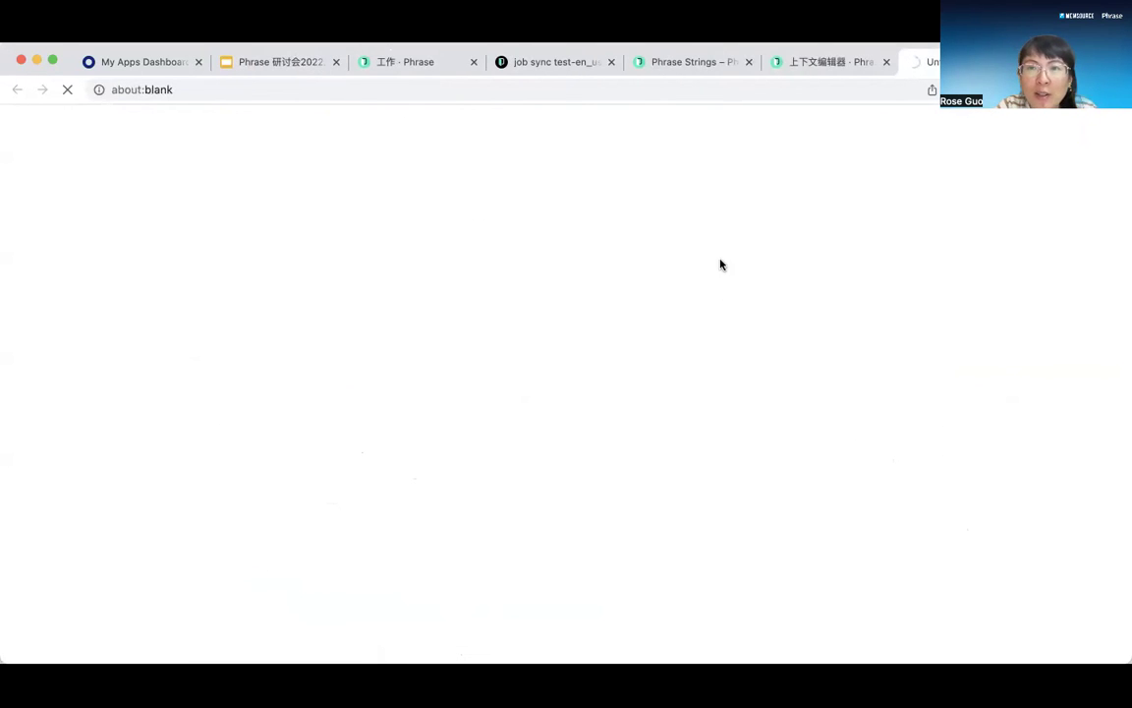
left_click(824, 61)
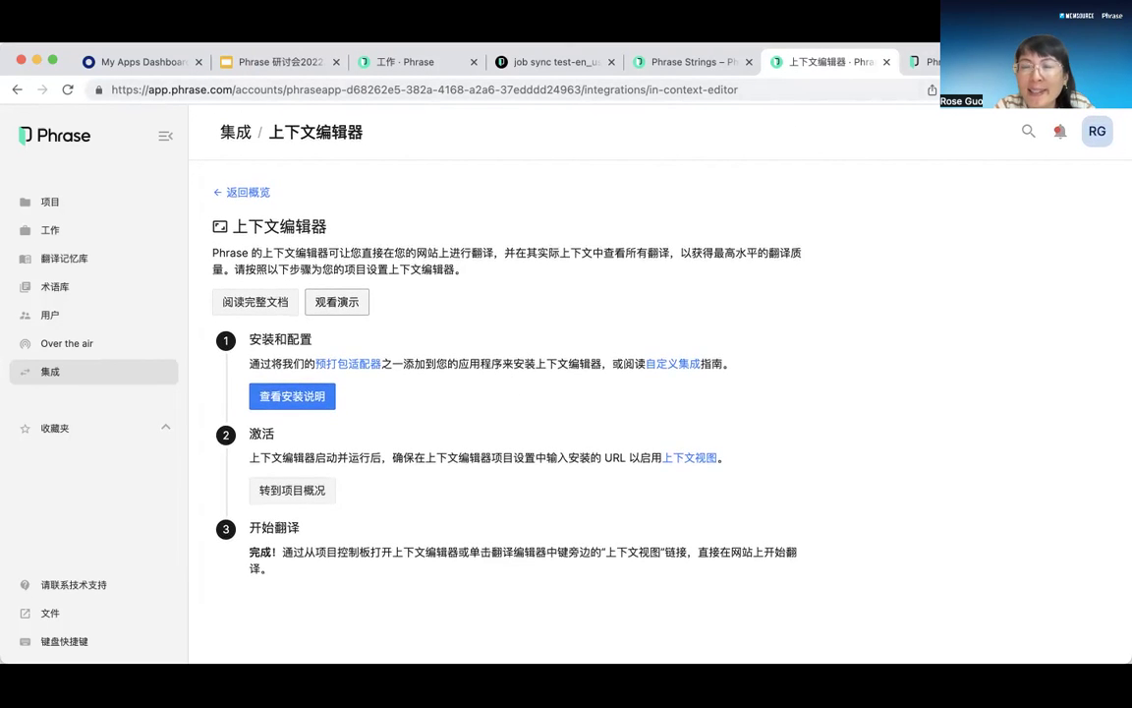
- On the demo website, bring up the translation editor for the main heading
left_click(924, 62)
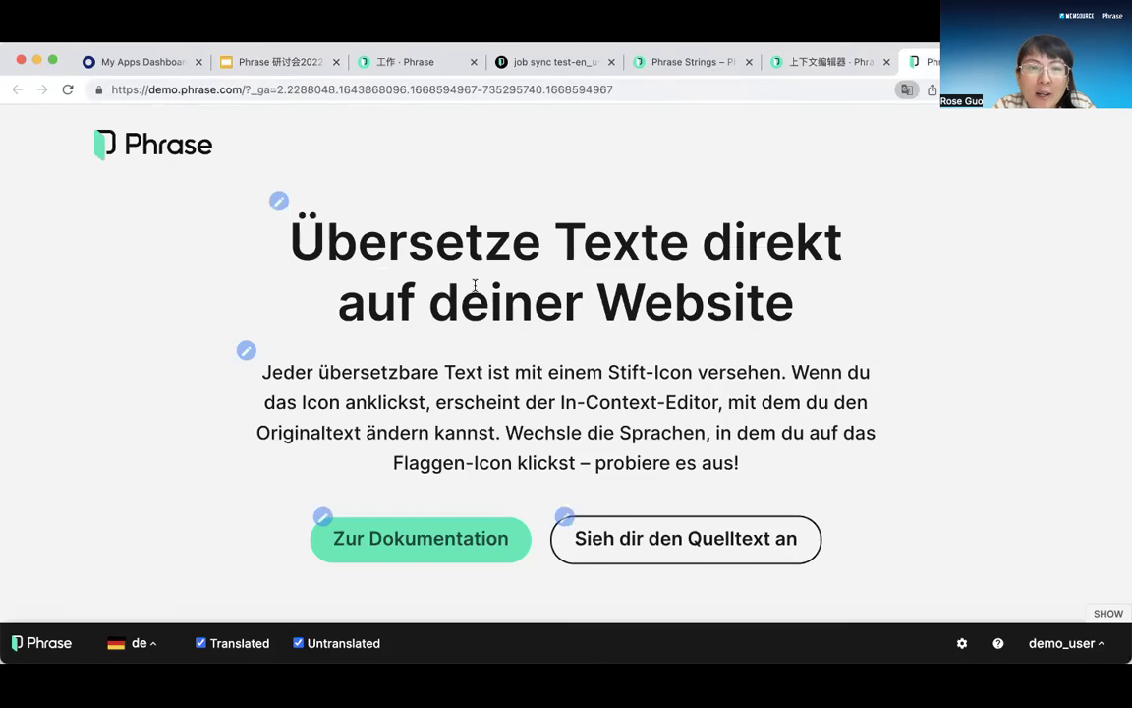
scroll(397, 215, "down", 1)
scroll(397, 253, "up", 1)
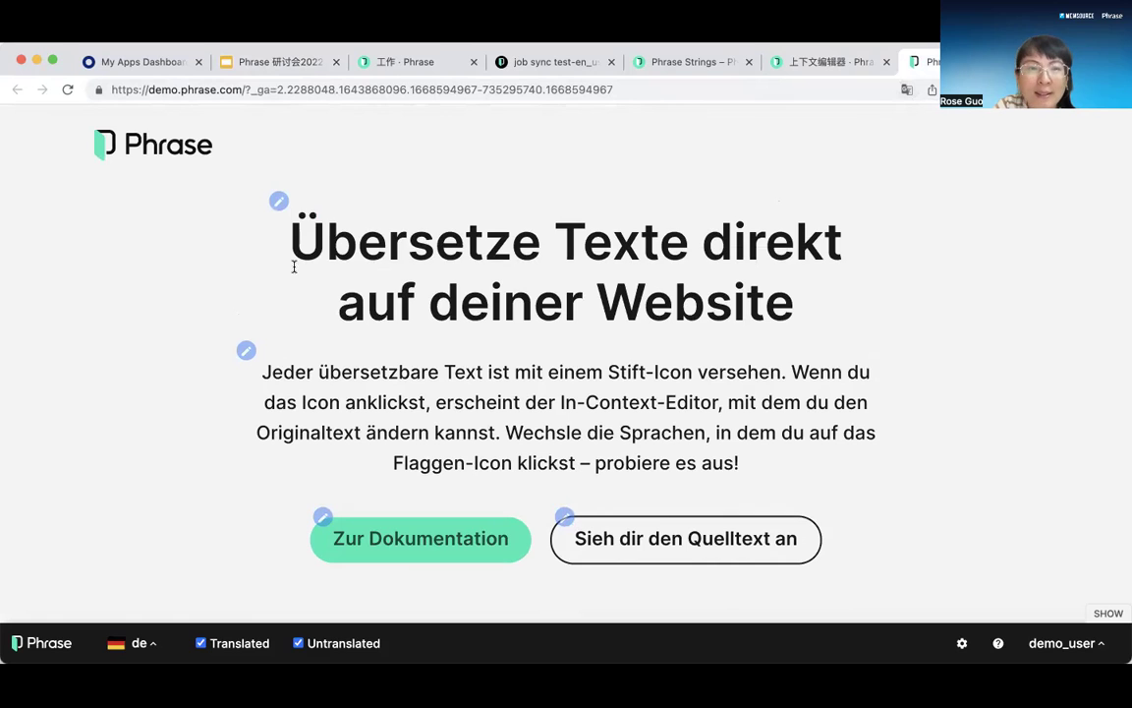
left_click(280, 204)
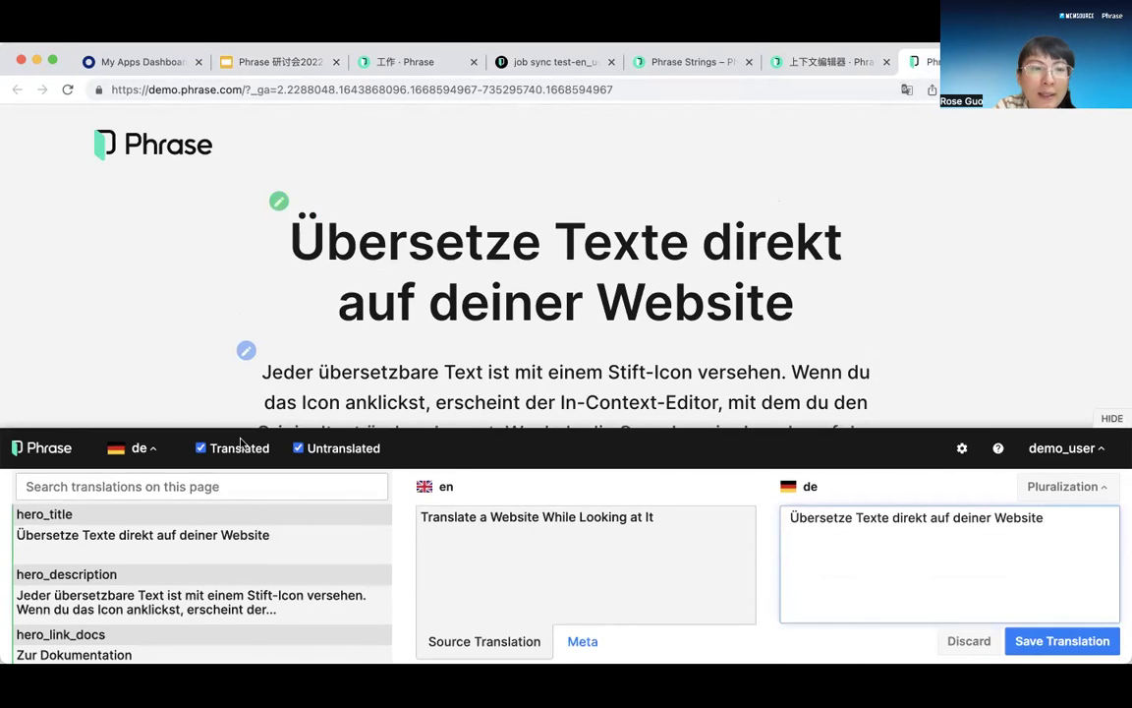
left_click(597, 471)
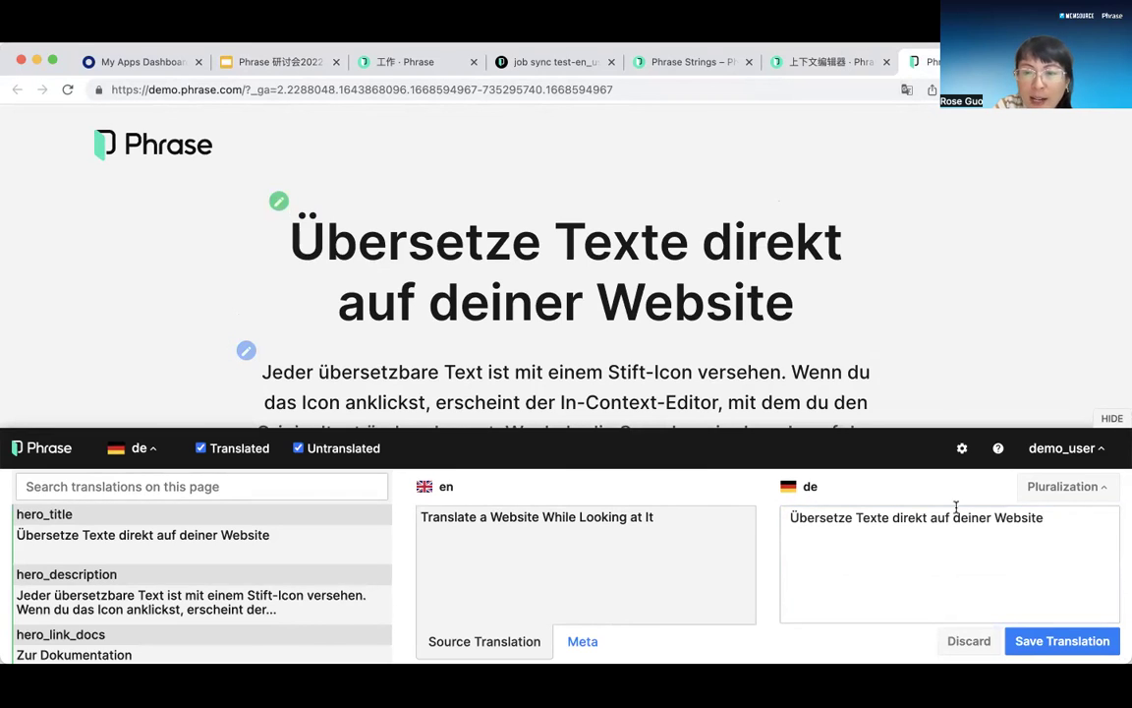
- Add the '-test' suffix to the German heading live, then remove it again
left_click(1092, 518)
type("-yr")
key("Escape")
type("test")
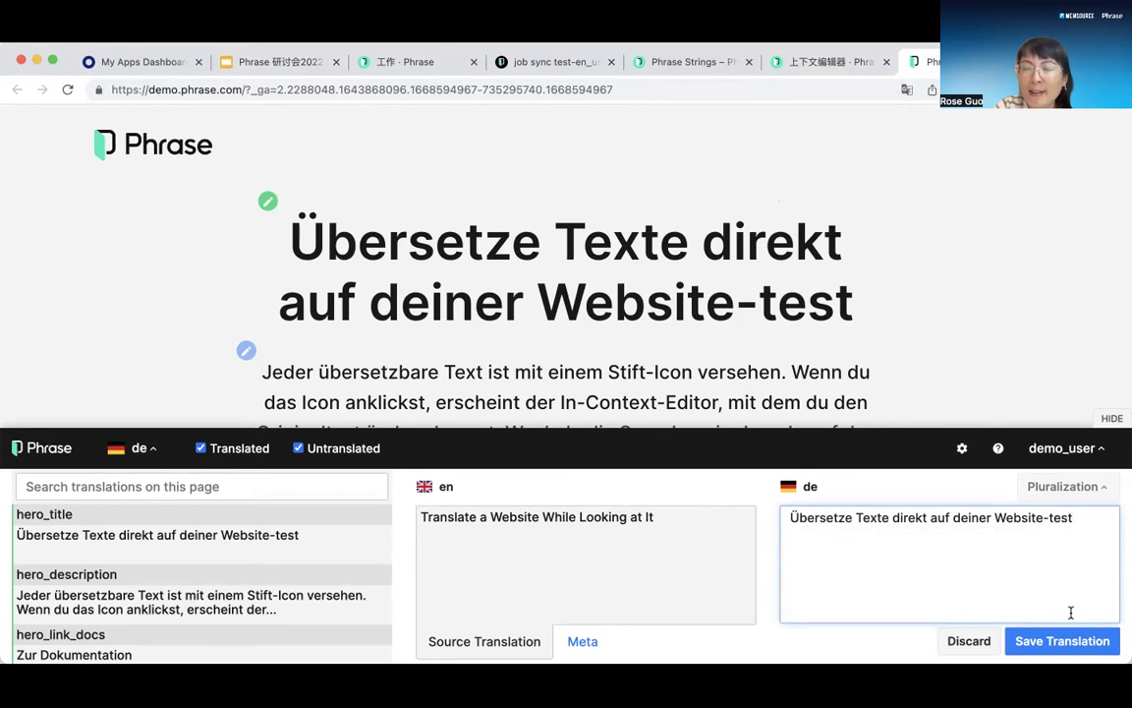
key("BackSpace")
key("BackSpace")
key("BackSpace")
key("BackSpace")
key("BackSpace")
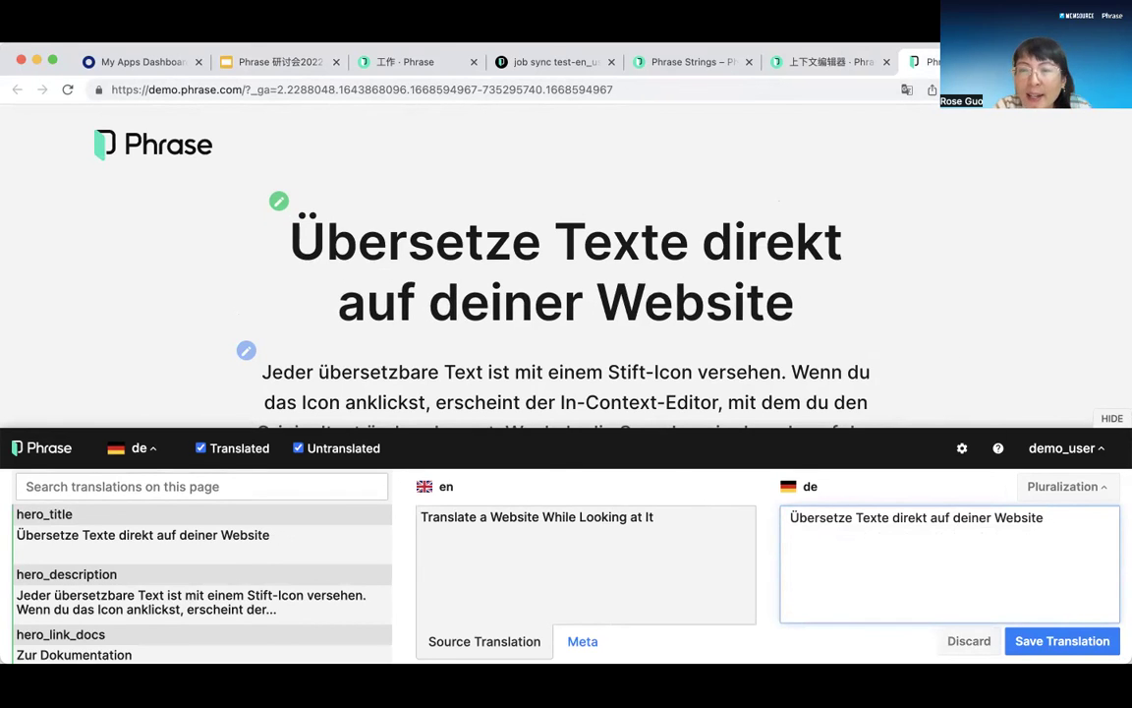
left_click(816, 62)
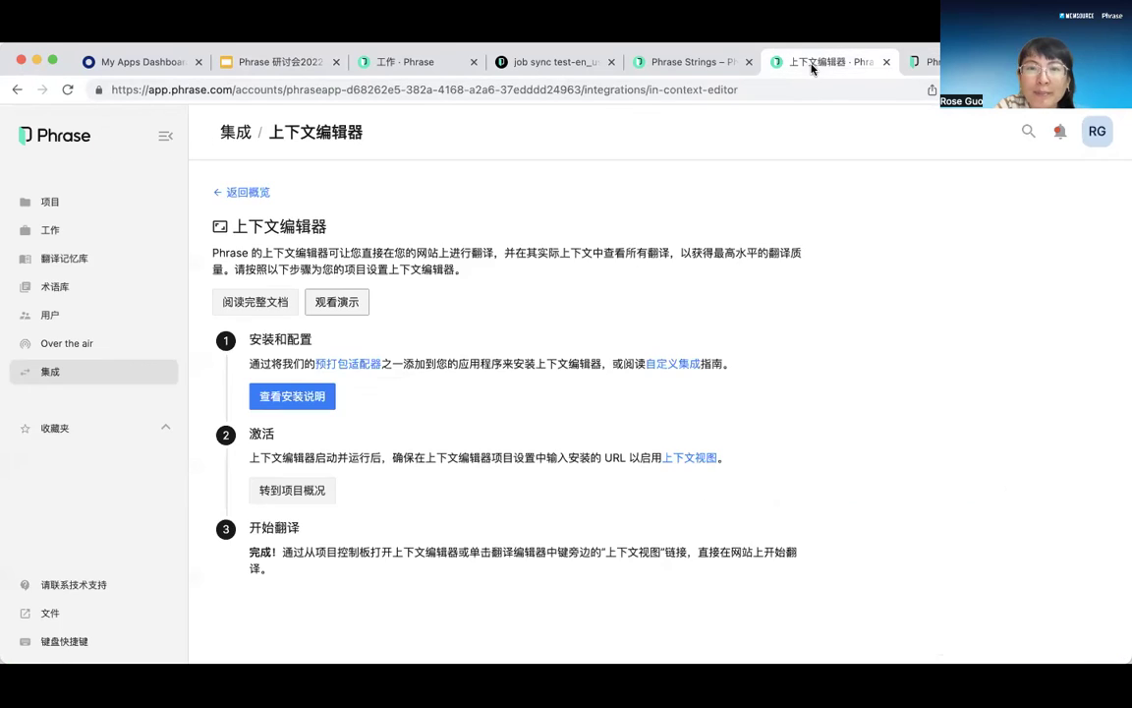
- Show the Integrations Archive in the Strings help tab, then return to the TMS job list
left_click(688, 62)
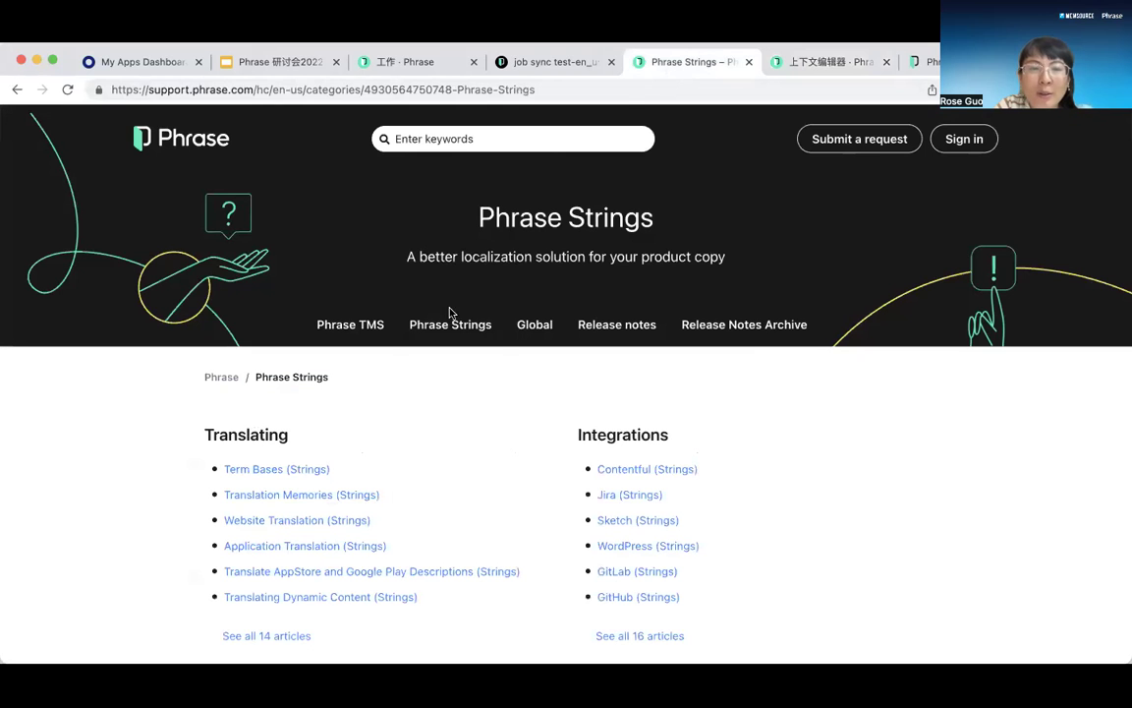
mouse_move(744, 325)
left_click(763, 452)
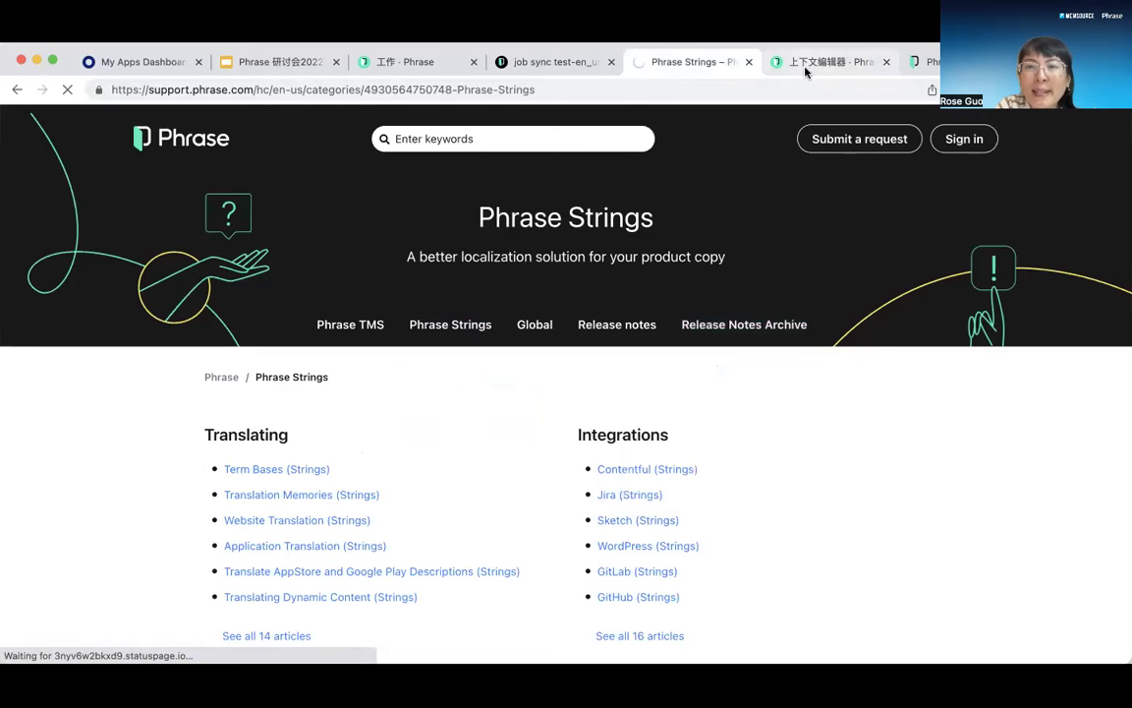
left_click(815, 61)
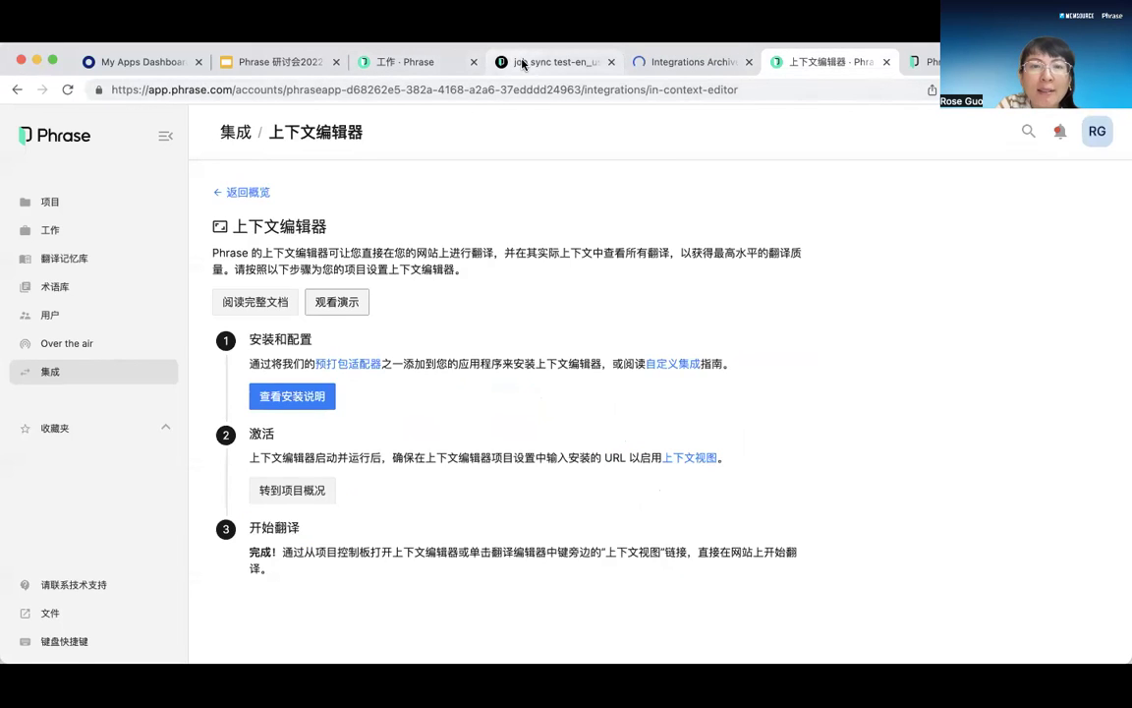
left_click(511, 62)
left_click(423, 62)
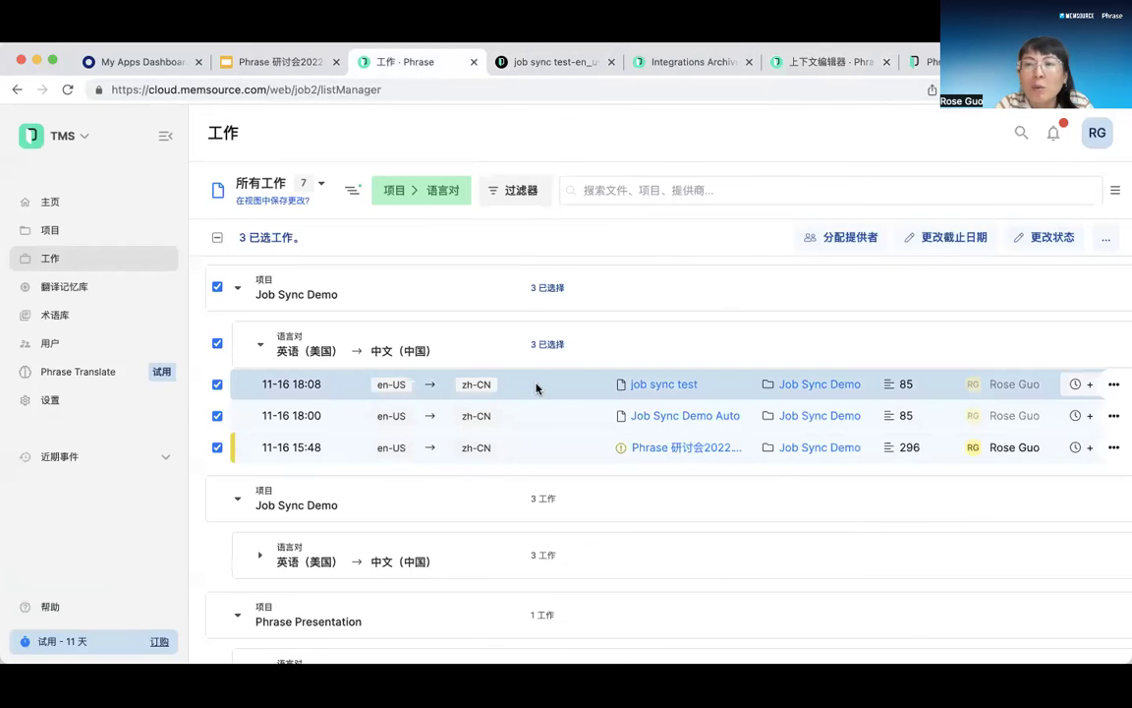